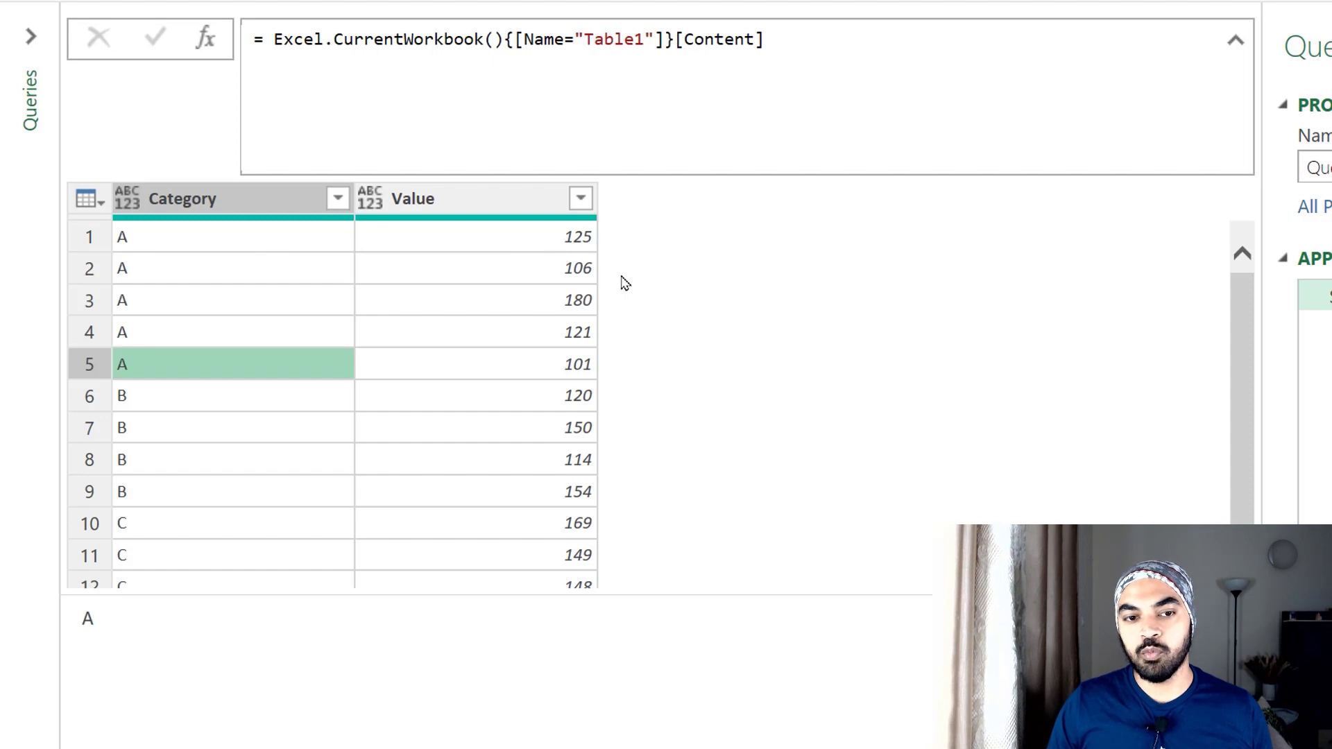
Preview the values 120 and 150, then select the Category column
click(564, 401)
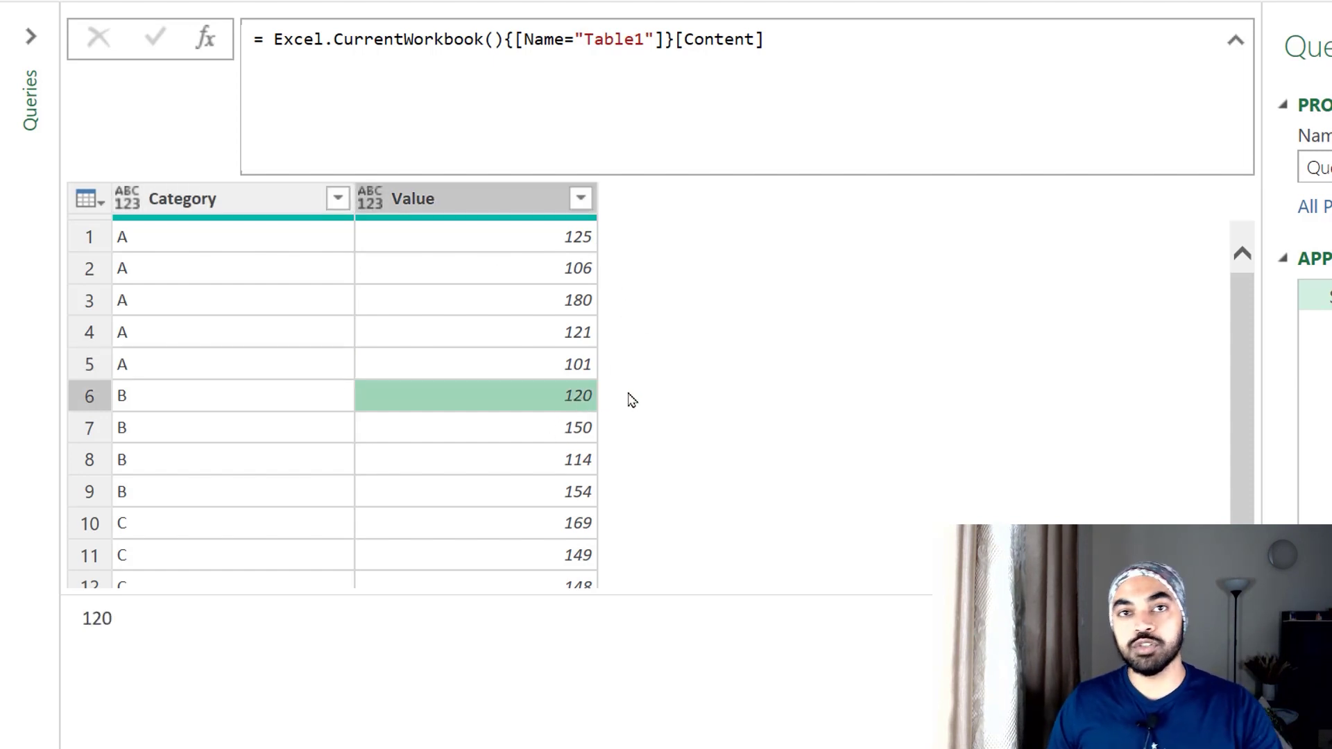
click(579, 438)
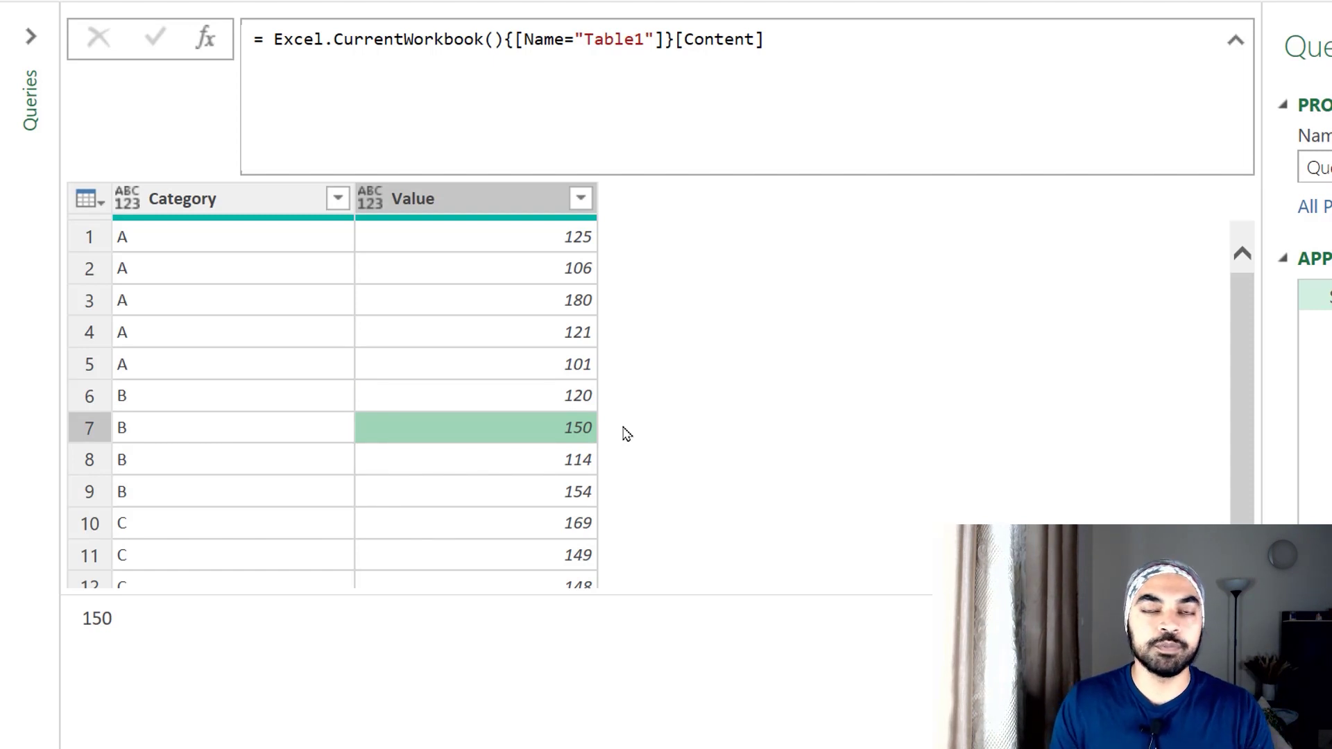
click(244, 202)
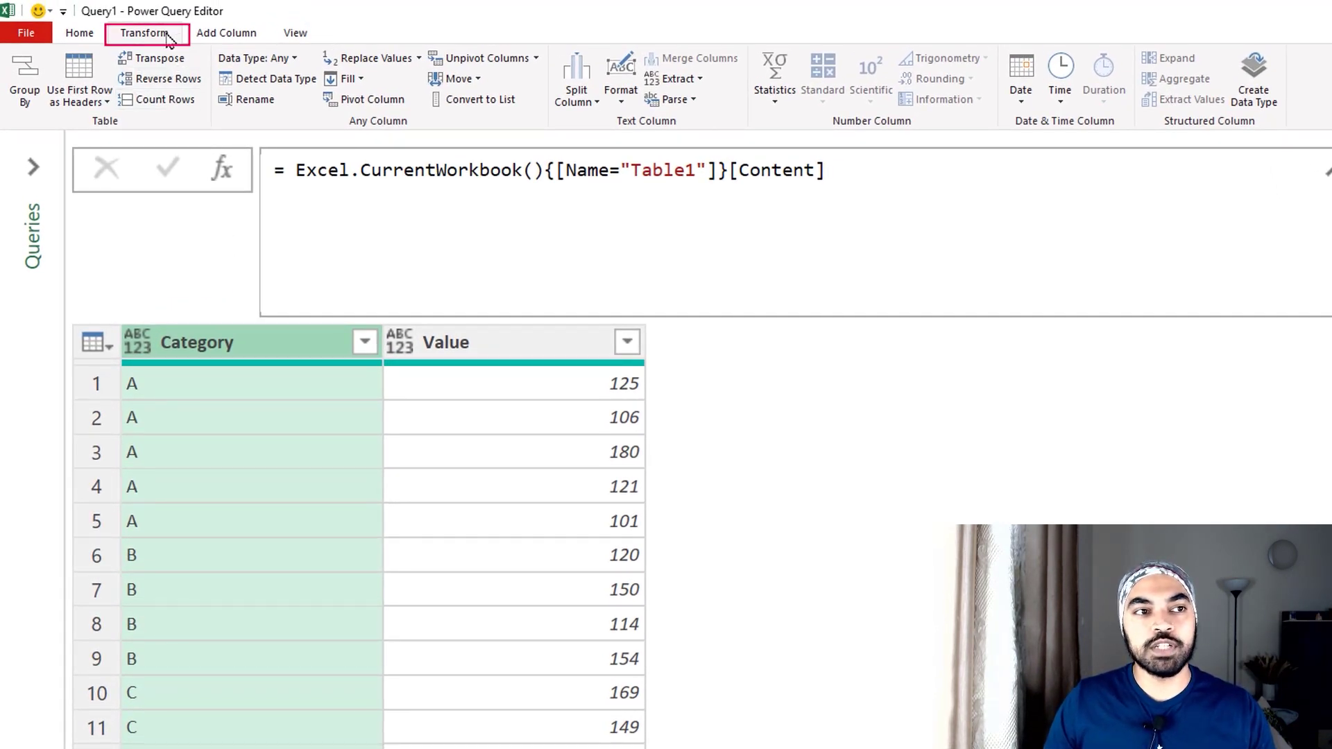
Group by Category into a new column named FullTable with the All Rows operation
click(40, 81)
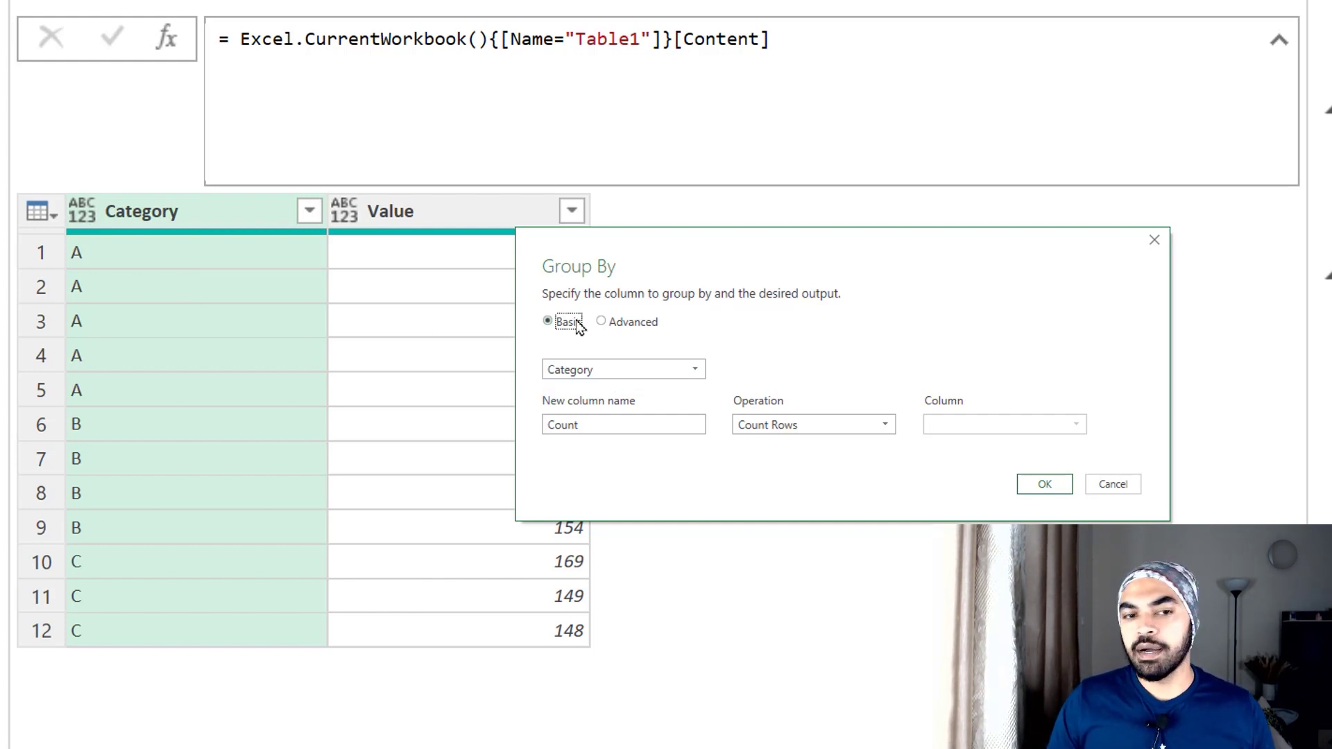
double_click(612, 424)
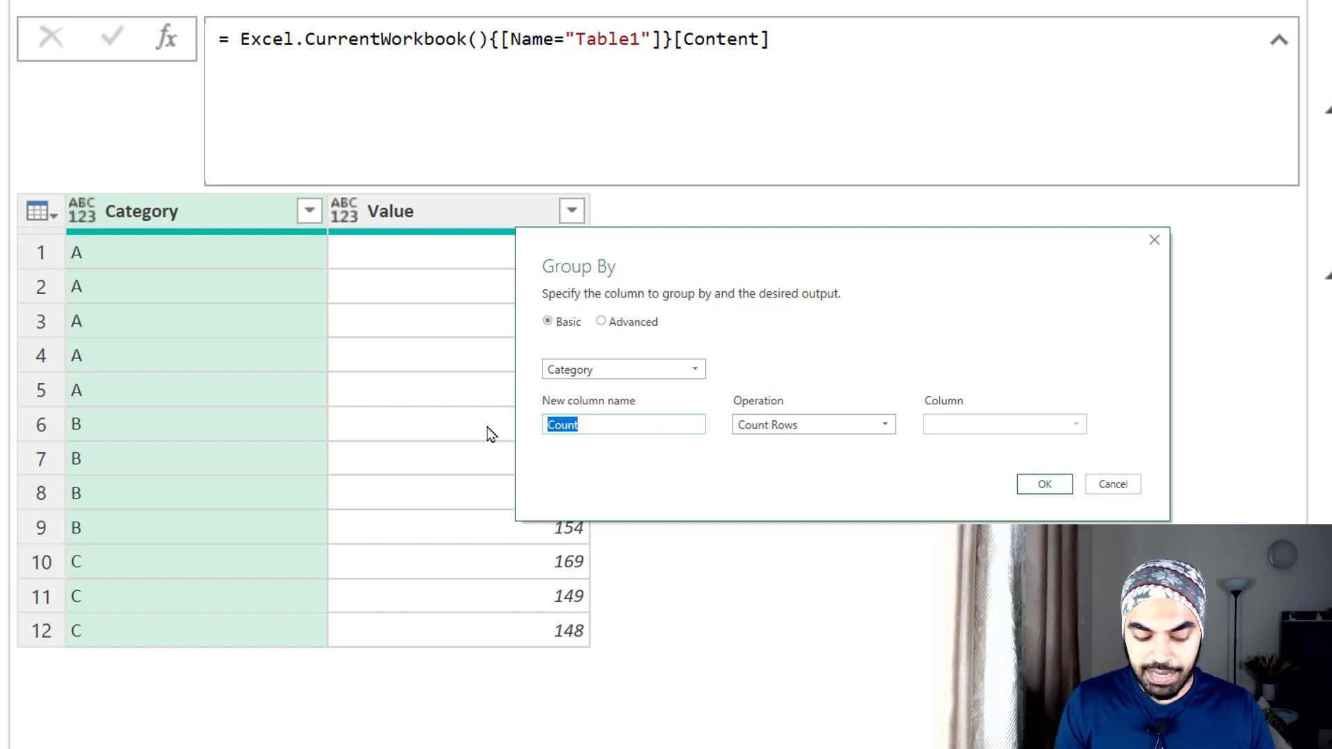
text(FullTable)
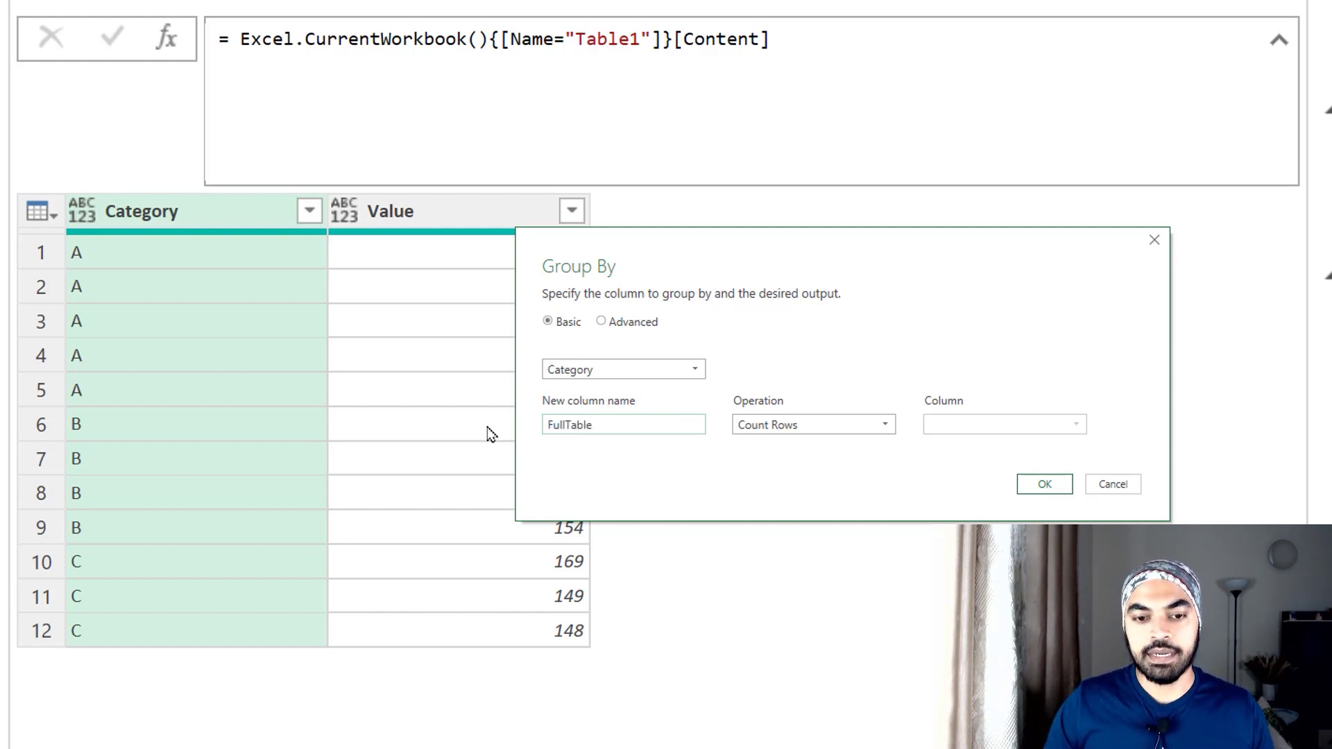
click(736, 428)
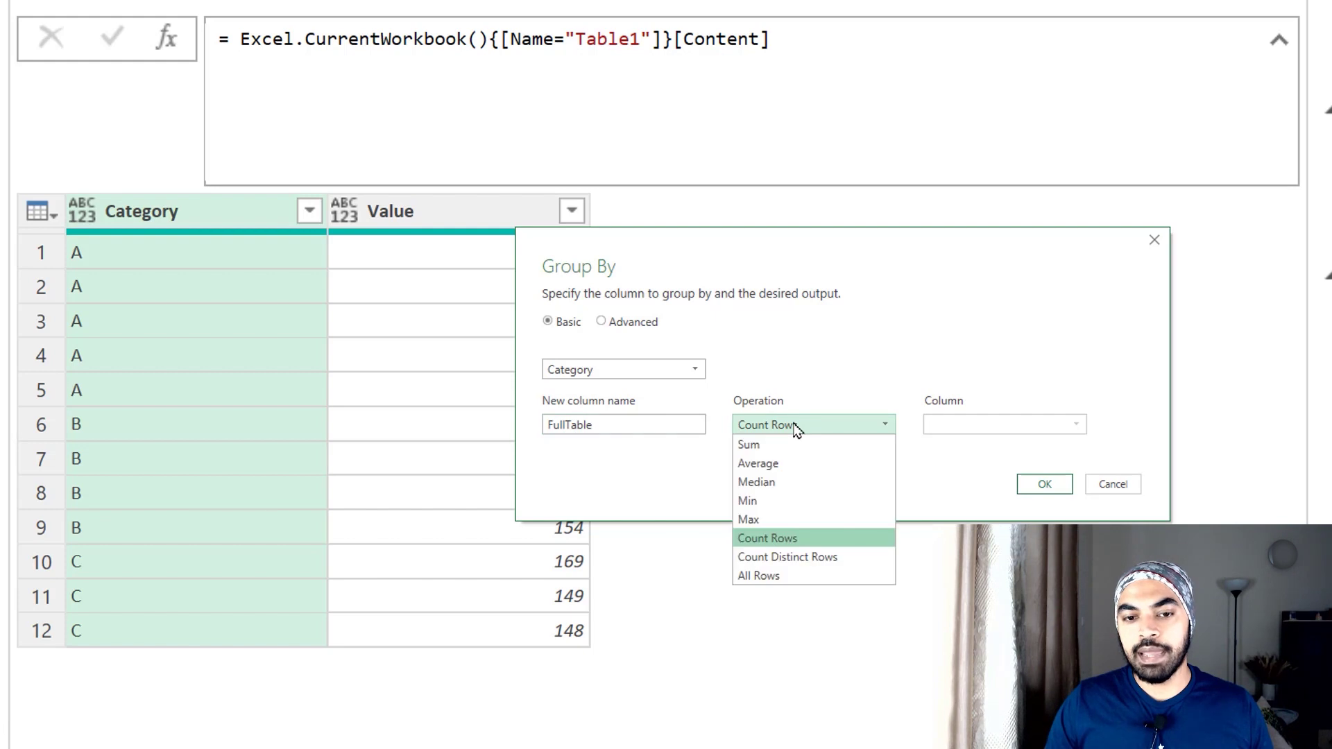
click(779, 581)
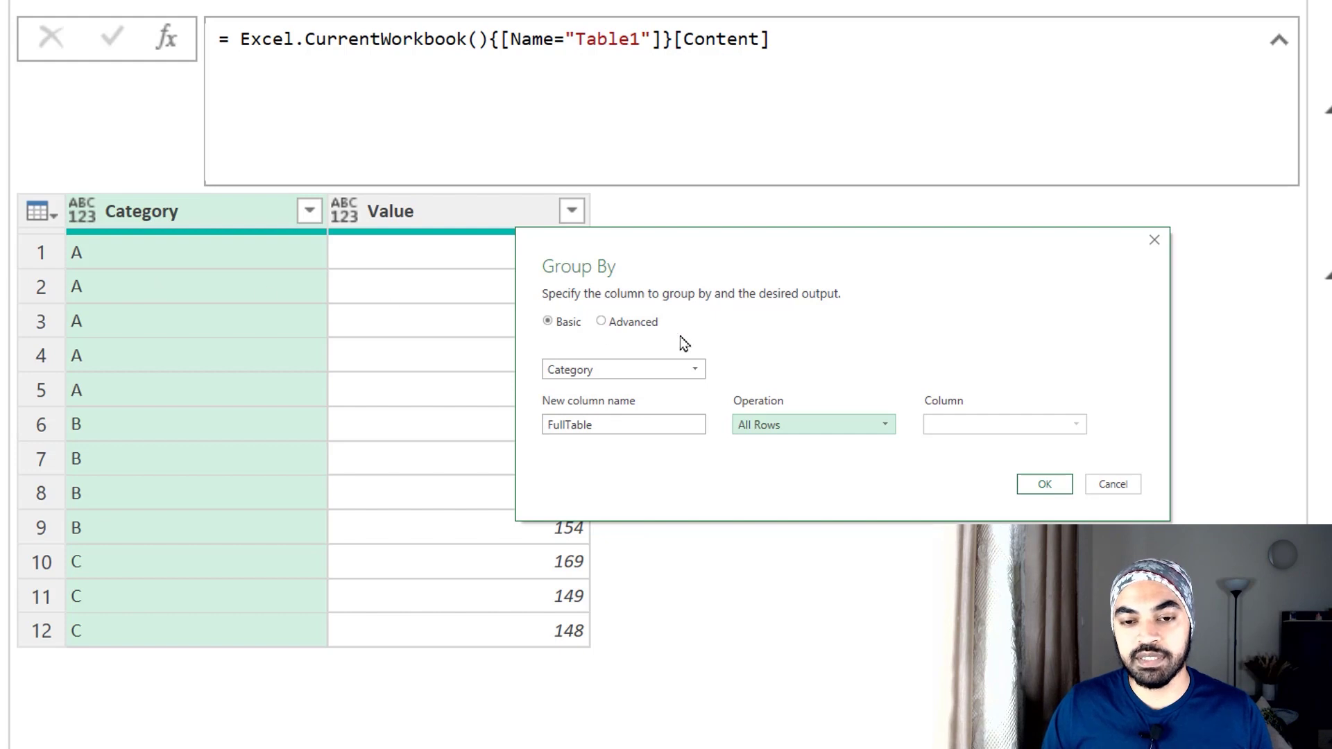
Apply the Category grouping and check the resulting A, B and C rows
click(1037, 481)
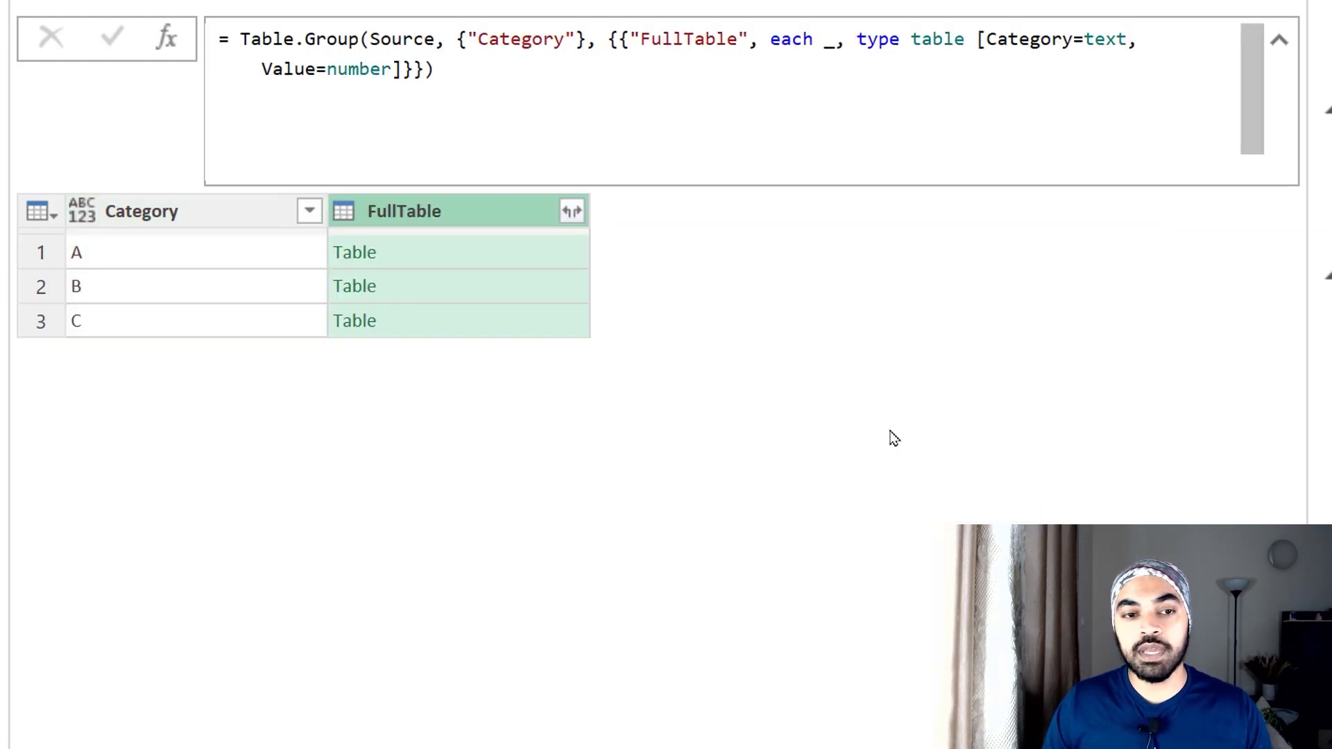
click(198, 256)
click(189, 286)
click(180, 321)
click(178, 261)
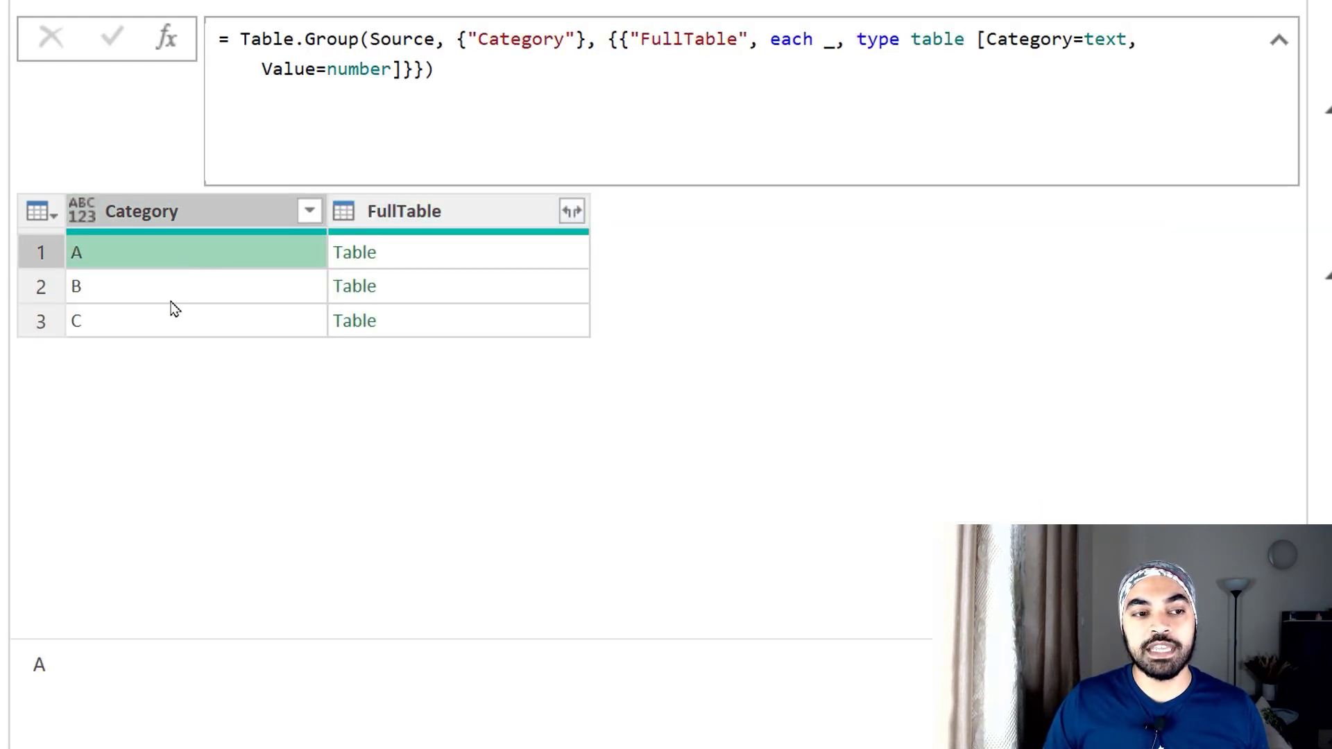
click(173, 292)
Preview category A's nested table and enlarge the preview pane to inspect it
click(427, 256)
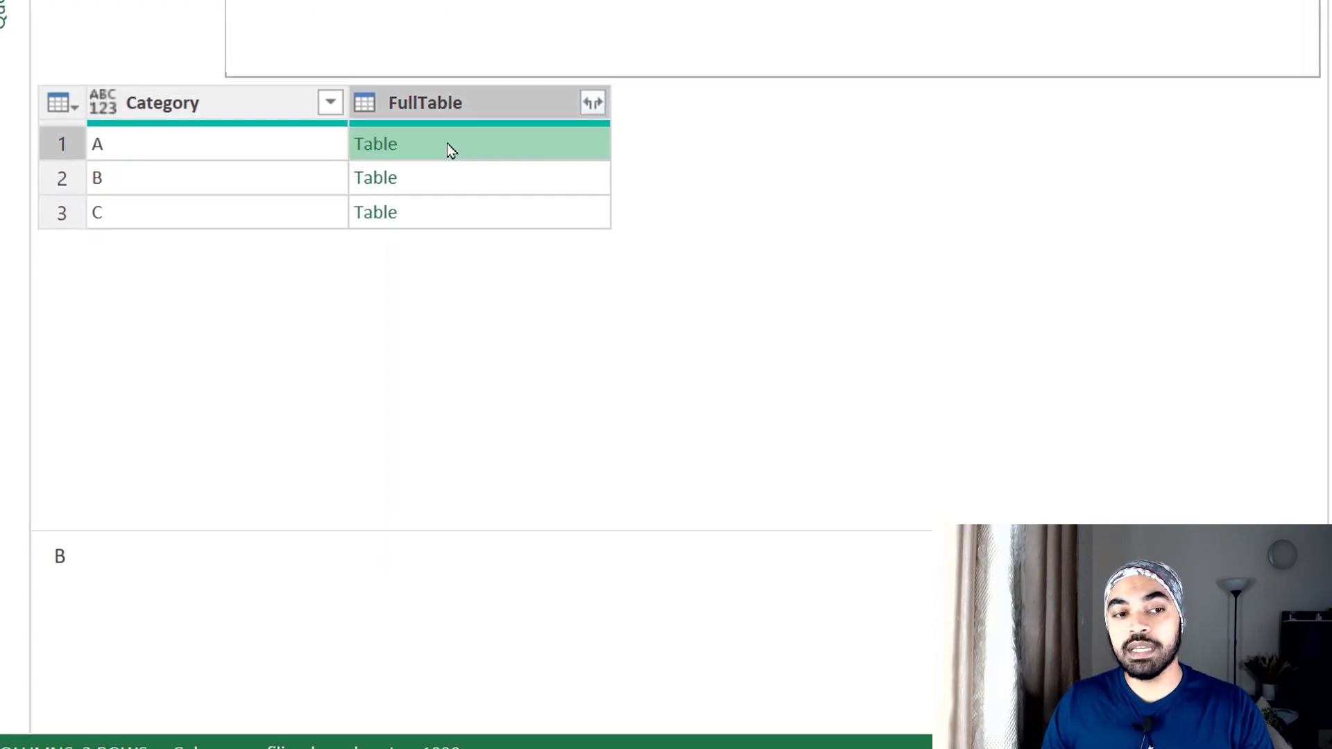
drag(356, 535, 373, 301)
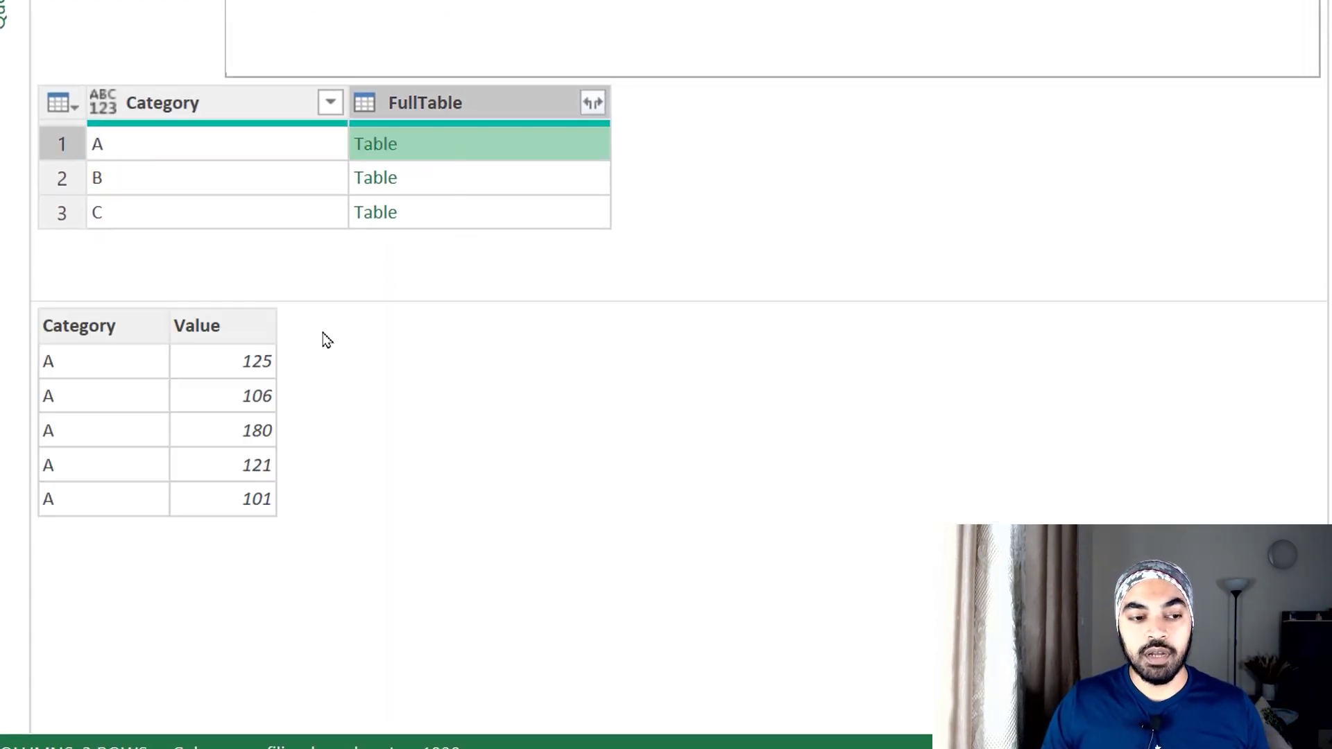
mouse_move(121, 303)
mouse_down()
mouse_move(14, 374)
mouse_move(147, 447)
mouse_move(111, 316)
mouse_up()
mouse_move(233, 308)
mouse_down()
mouse_move(179, 486)
mouse_move(332, 491)
mouse_move(255, 316)
mouse_up()
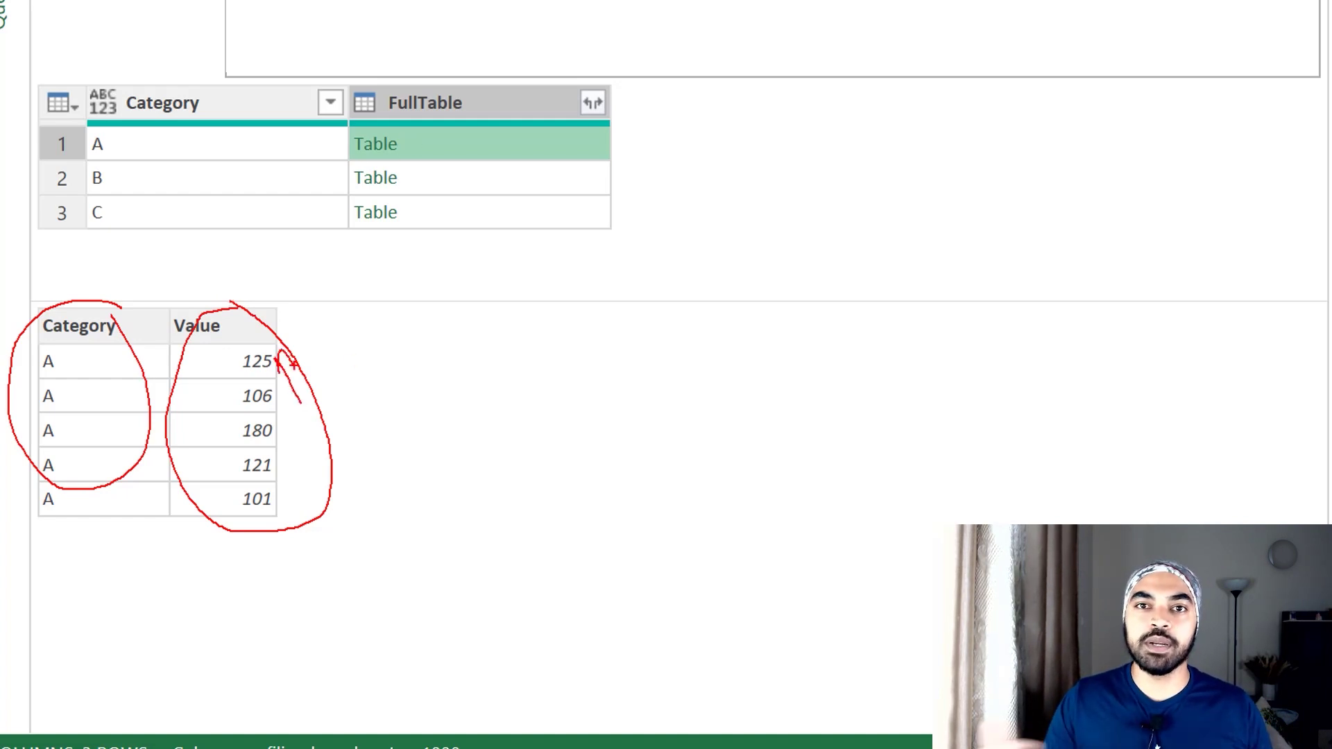
key(Escape)
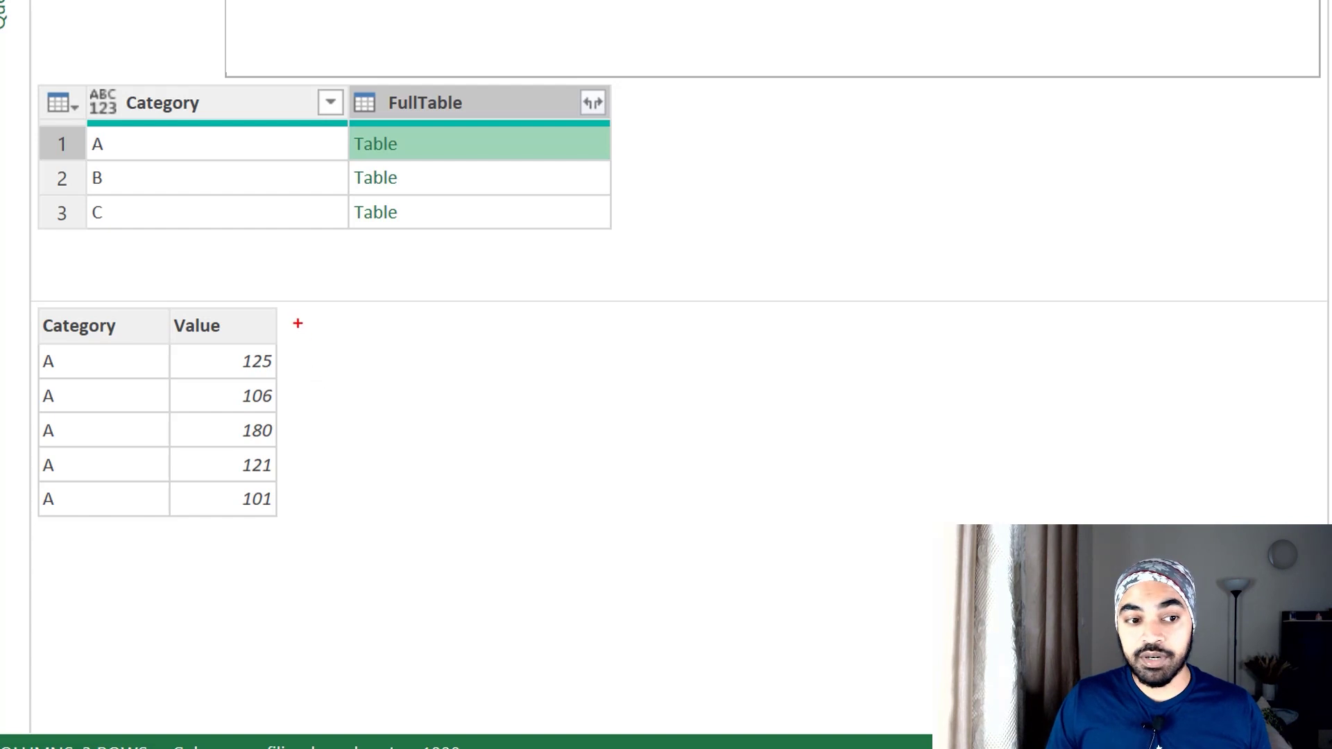
drag(285, 306, 395, 349)
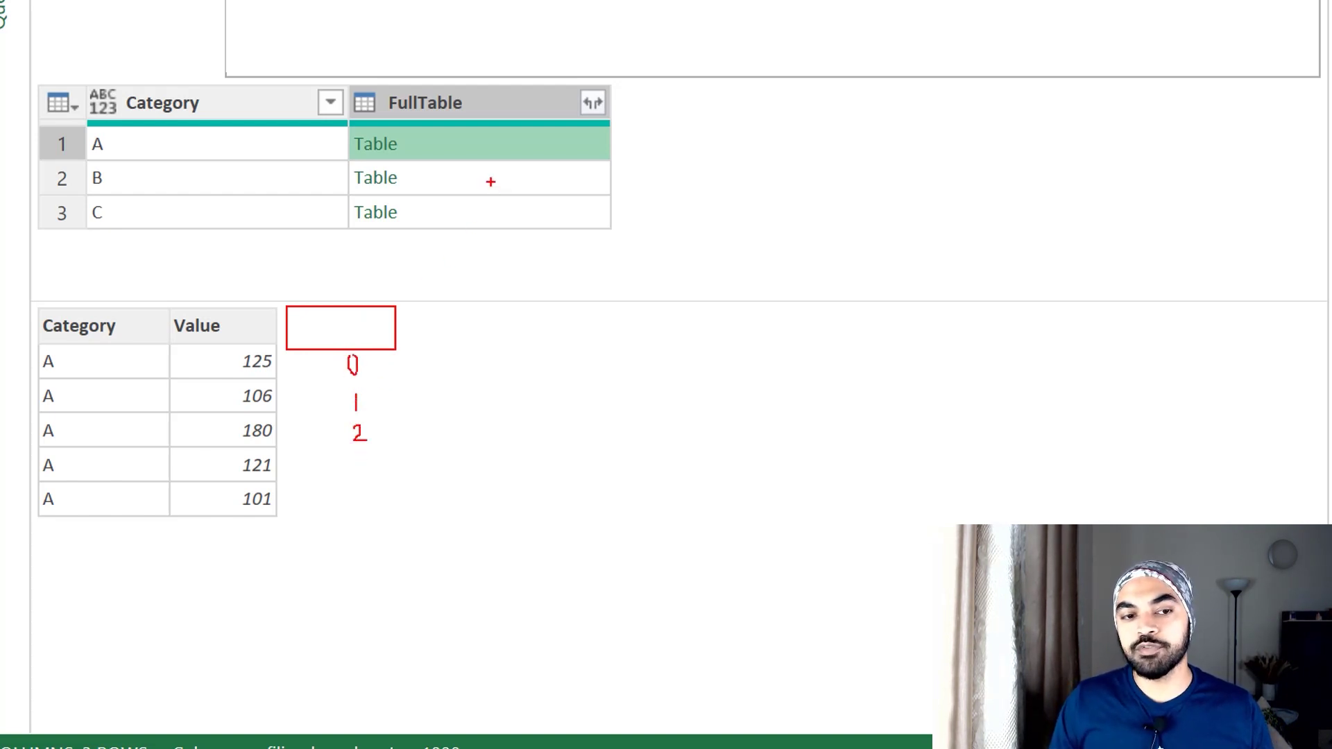
key(Escape)
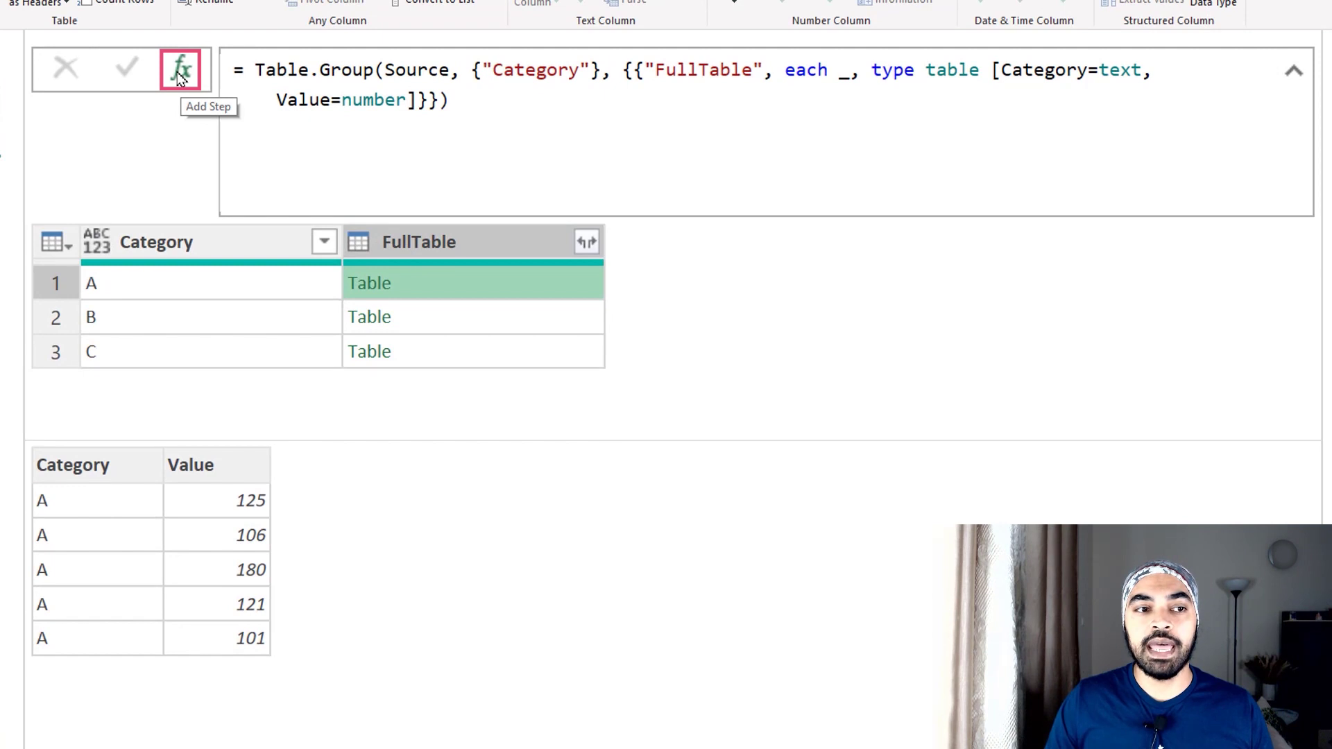
Add a Custom1 step with the formula = Table.TransformColumns(#"Grouped Rows" and commit it
mouse_move(400, 269)
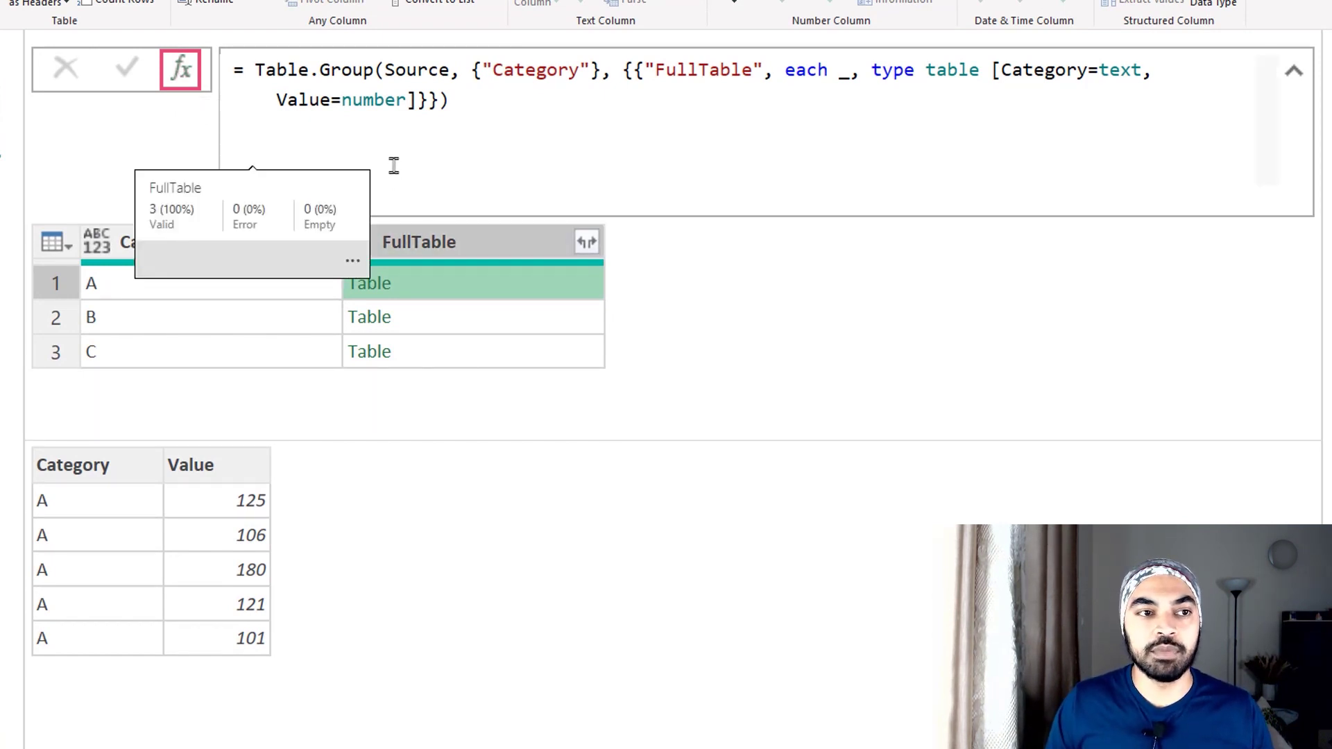
click(182, 69)
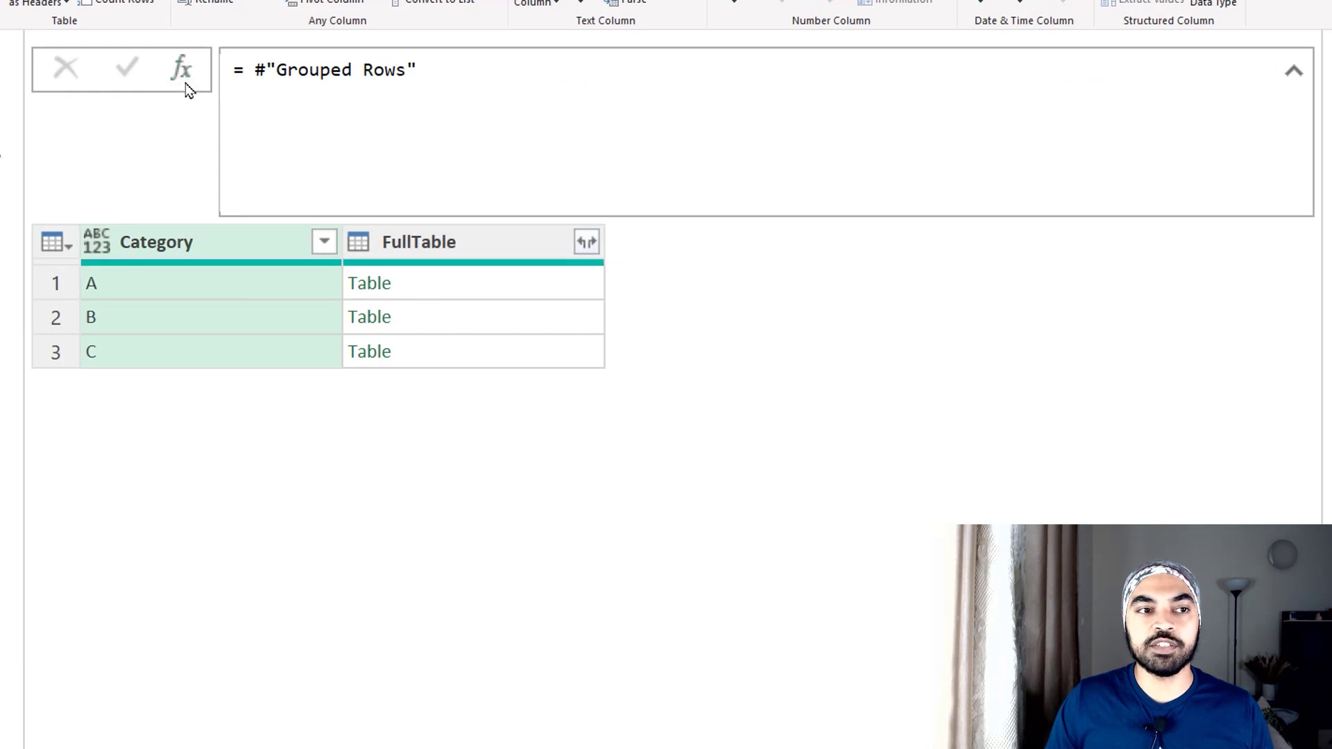
click(254, 73)
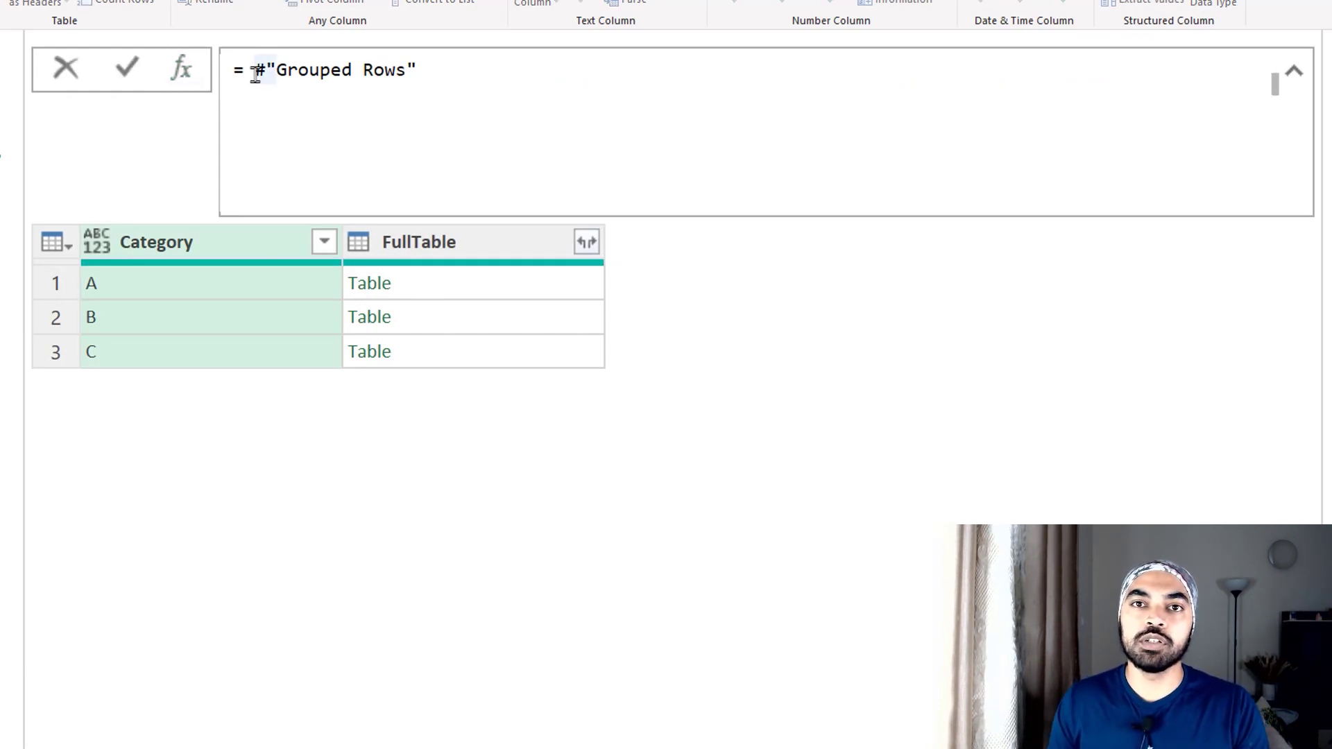
text(Table.Ta)
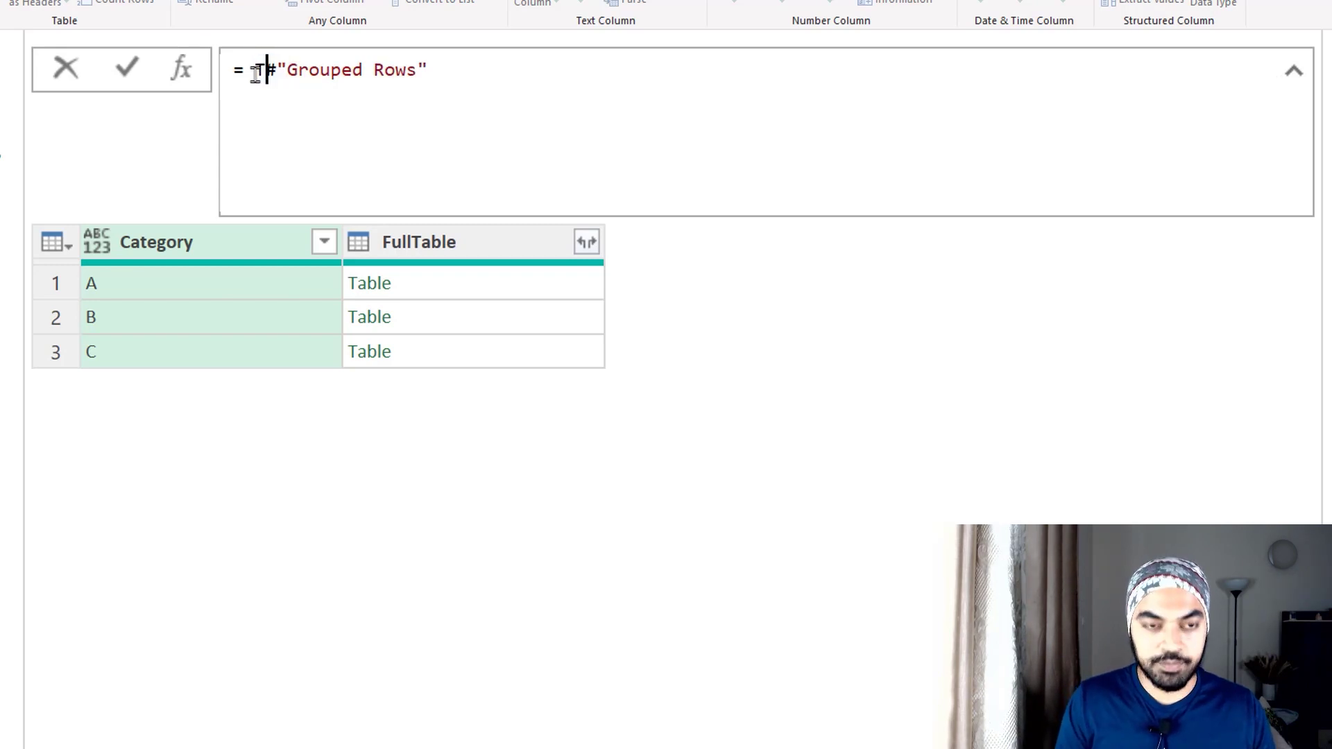
text(ransformColumns)
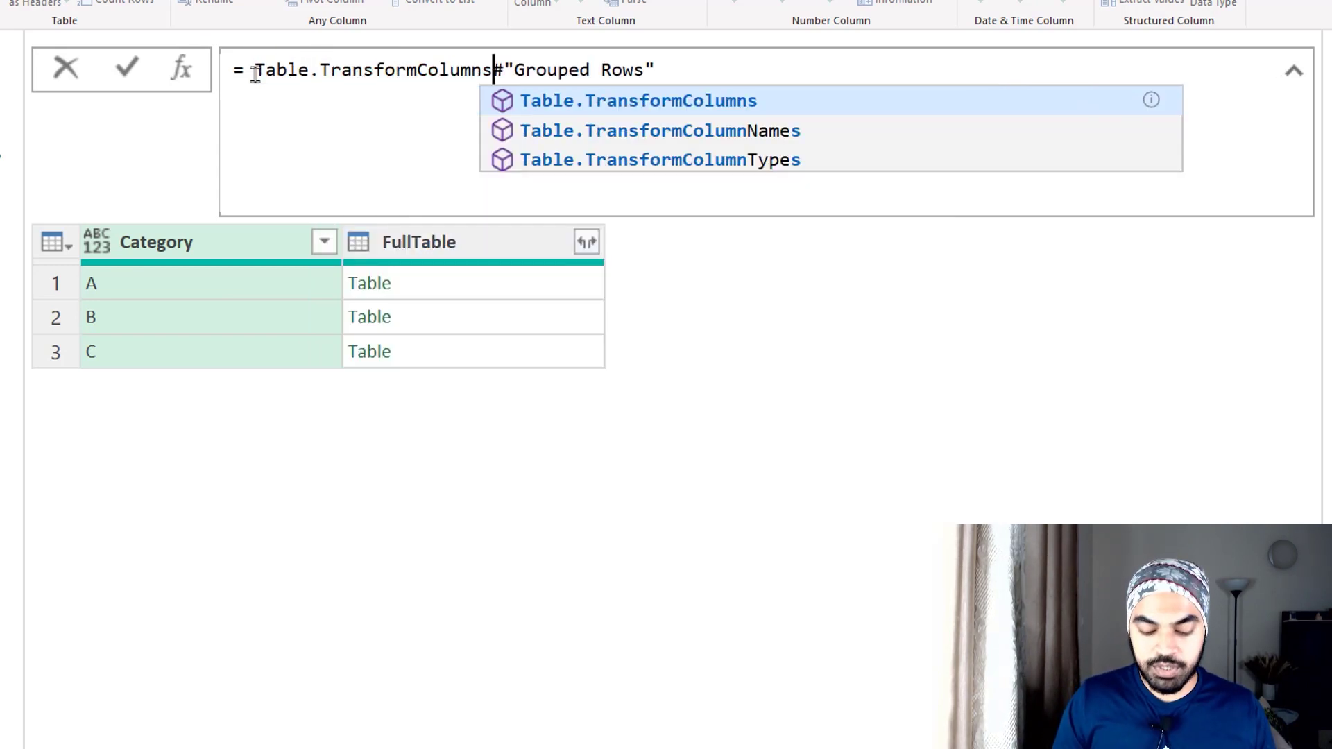
text(()
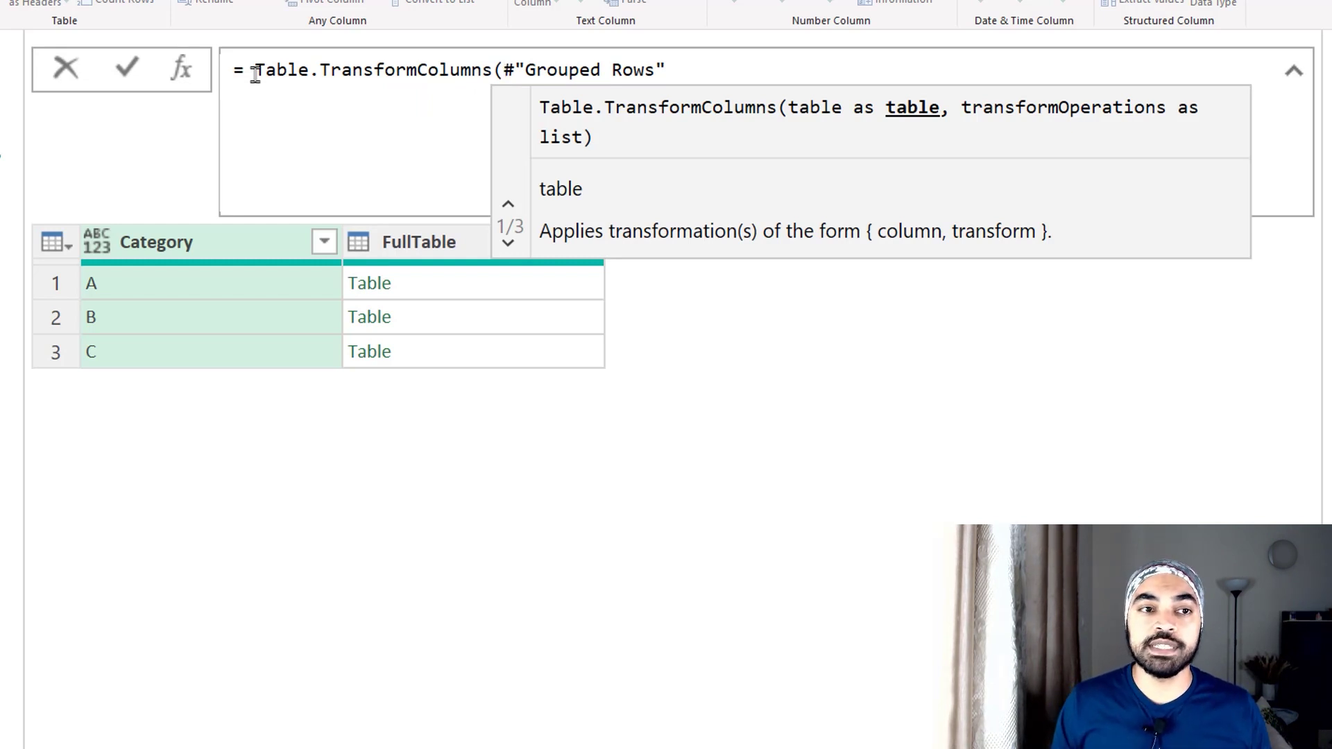
key(shift+Return)
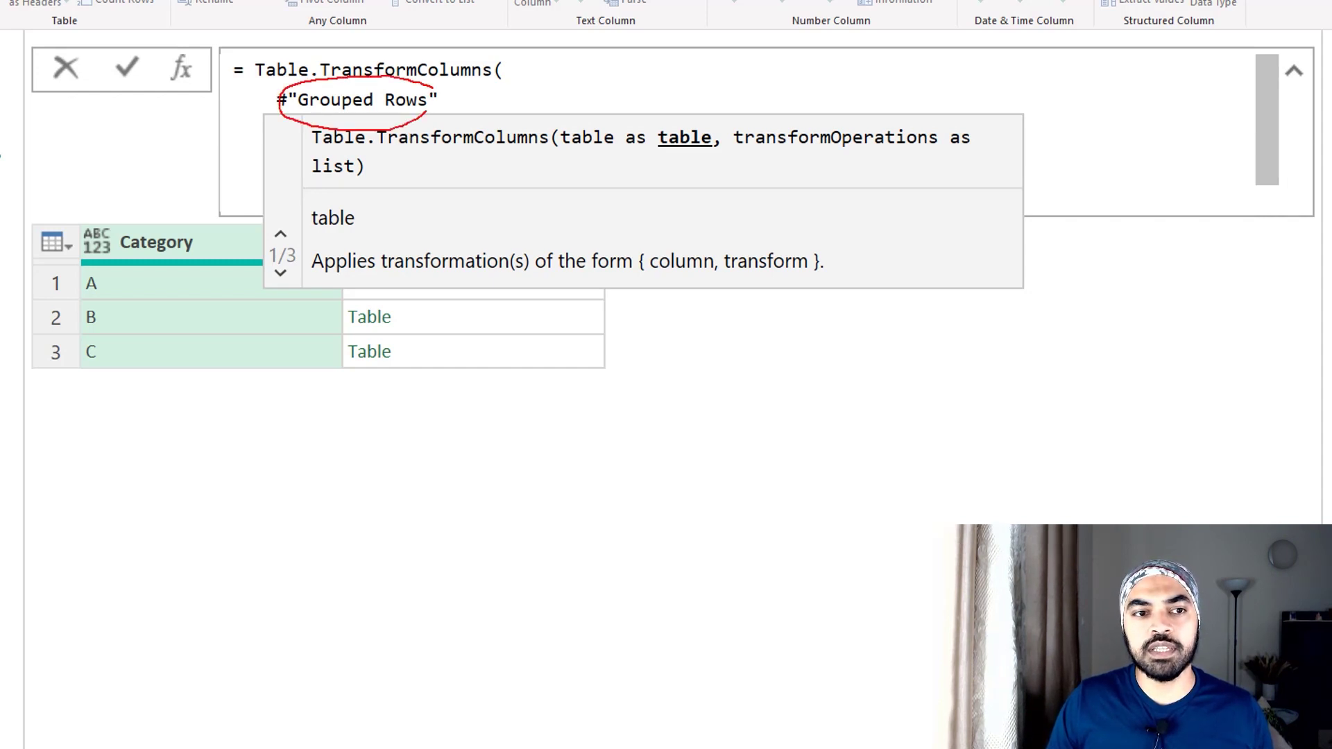
mouse_move(432, 90)
mouse_down()
mouse_move(425, 107)
mouse_move(575, 186)
mouse_move(1009, 309)
mouse_move(1325, 371)
mouse_up()
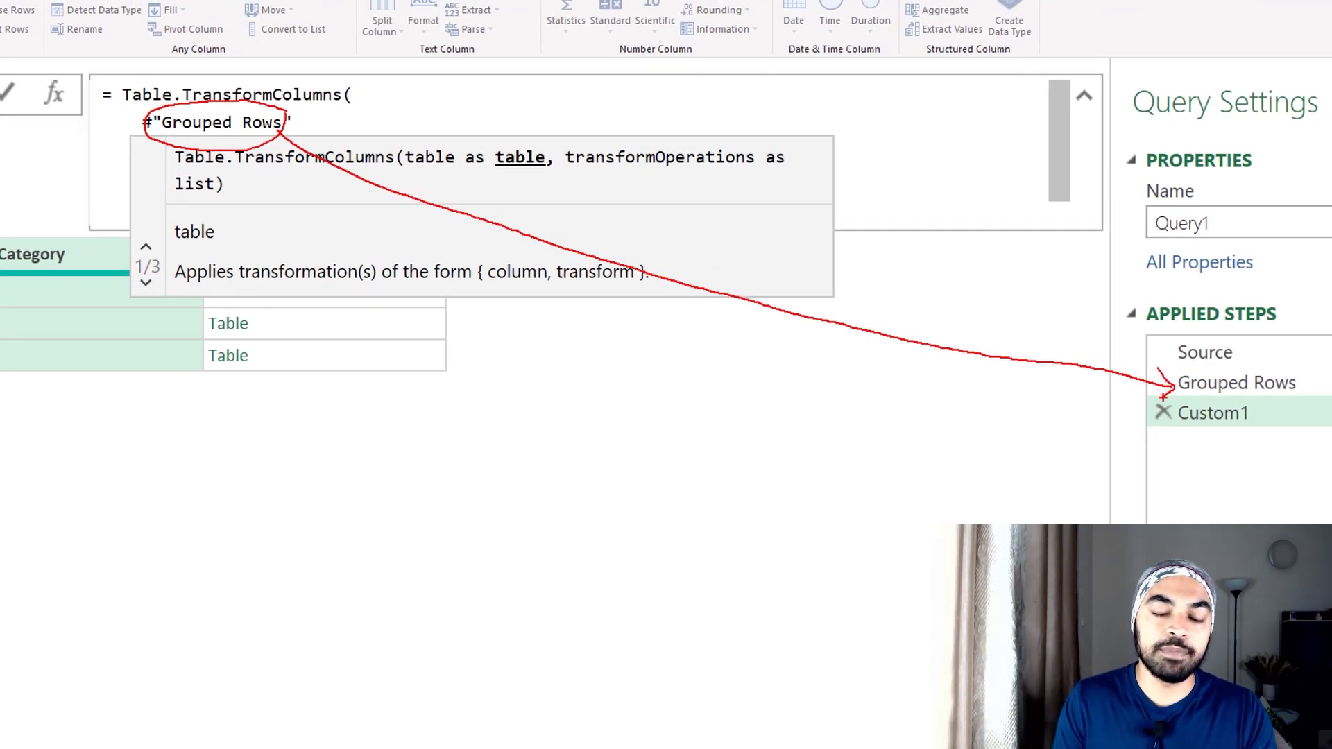
click(660, 335)
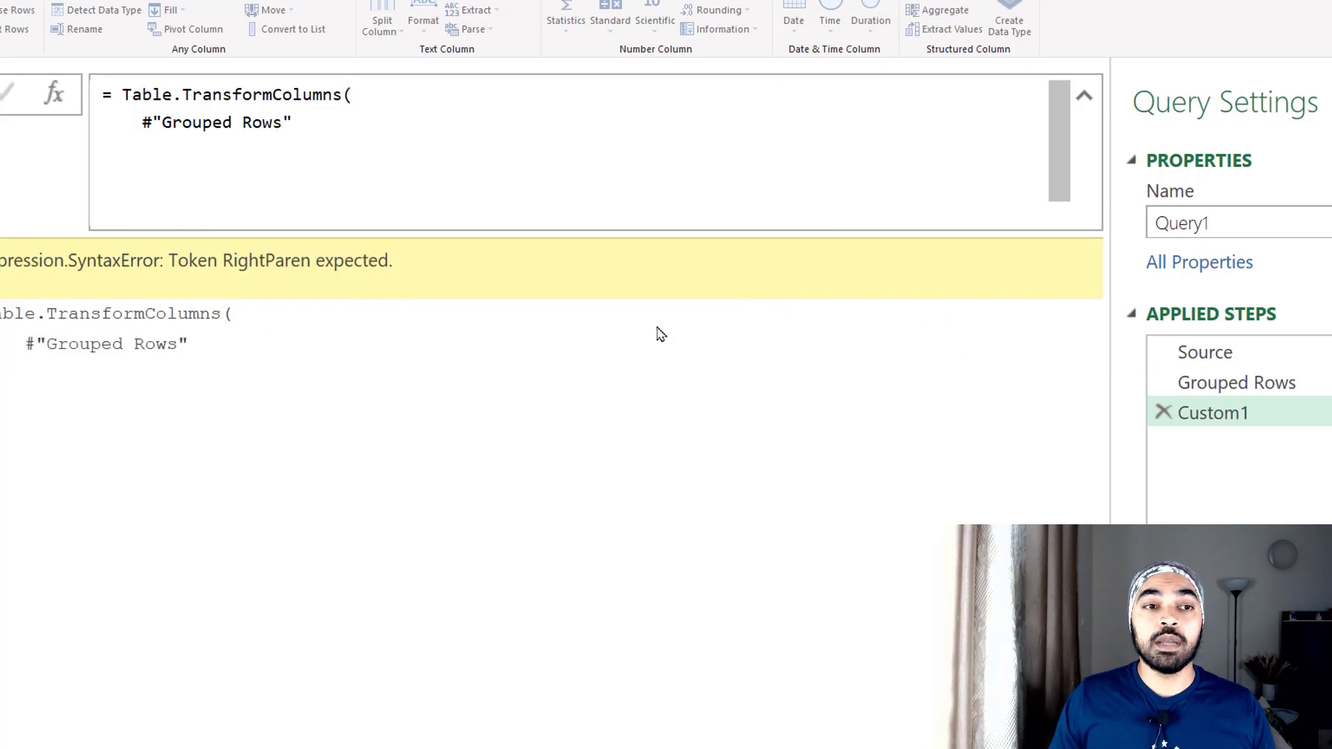
Inspect the Grouped Rows step's result while the Custom1 formula is unfinished
click(299, 131)
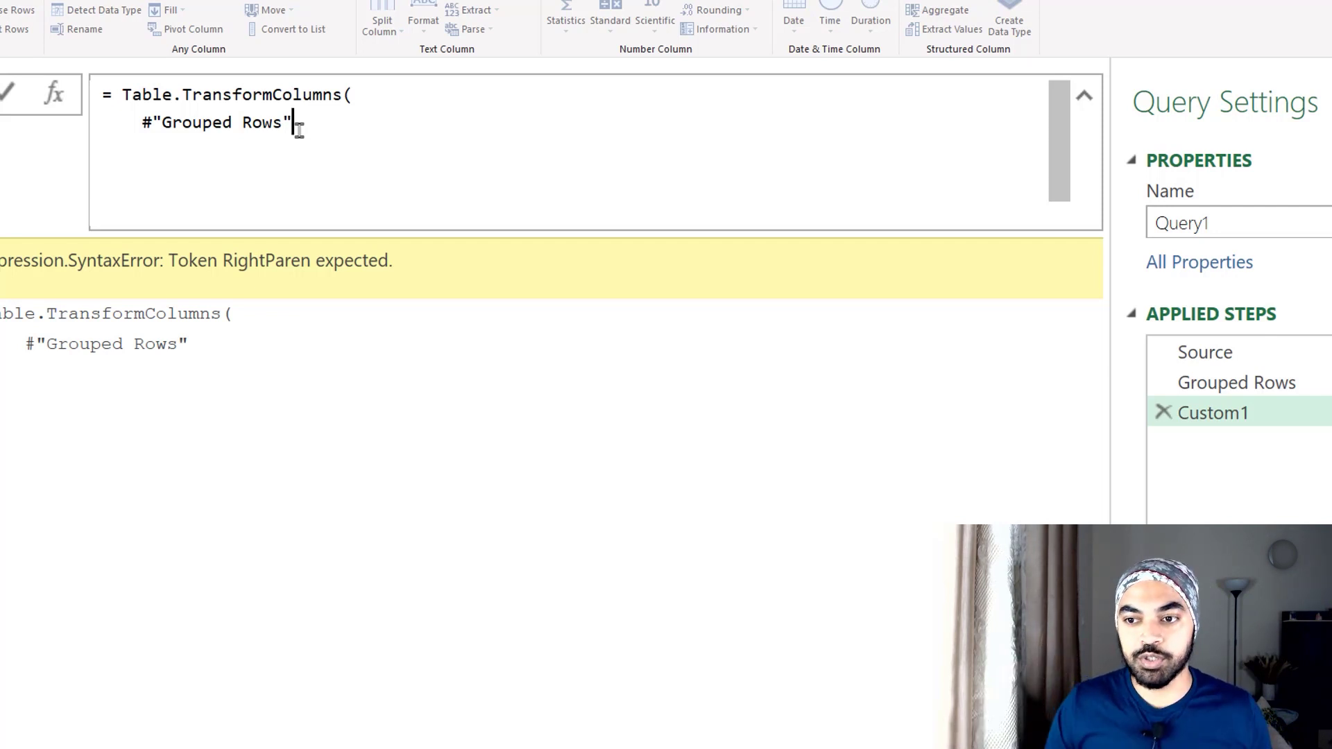
click(1244, 386)
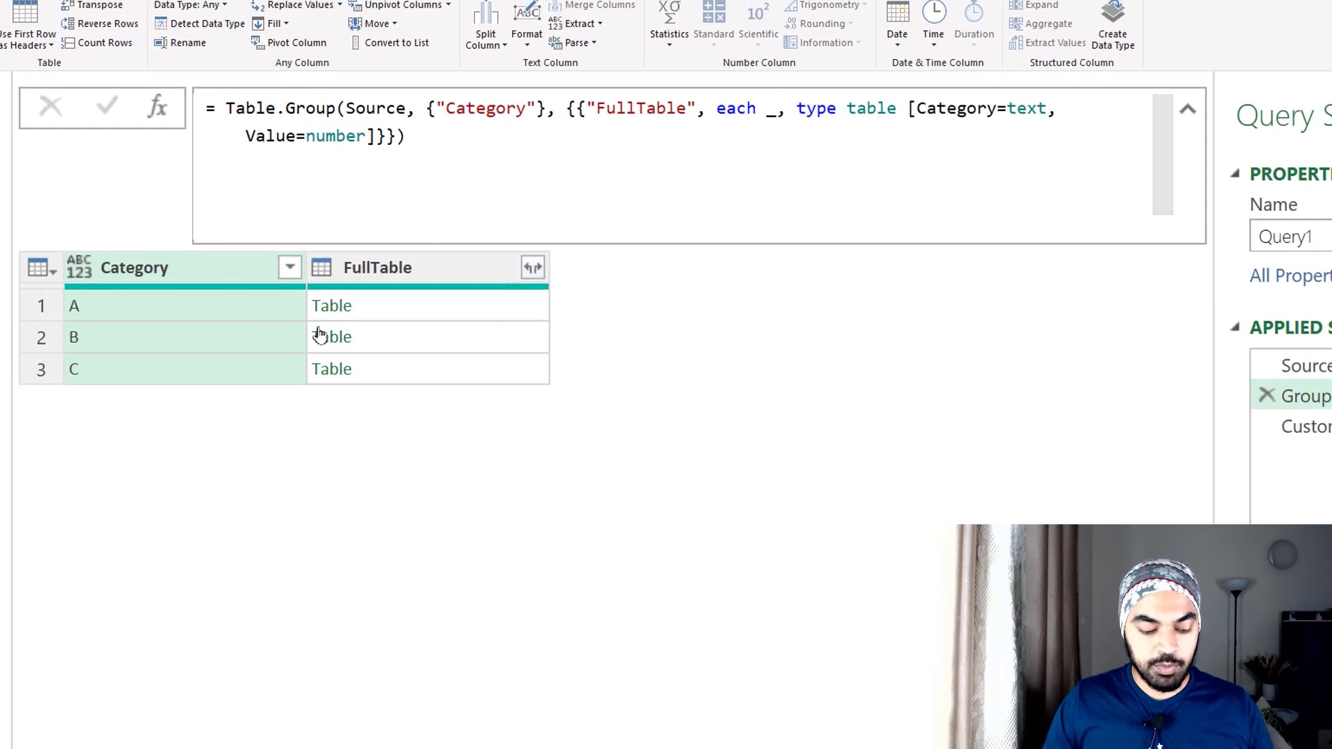
key(ctrl+2)
ctrl+drag(11, 217, 626, 427)
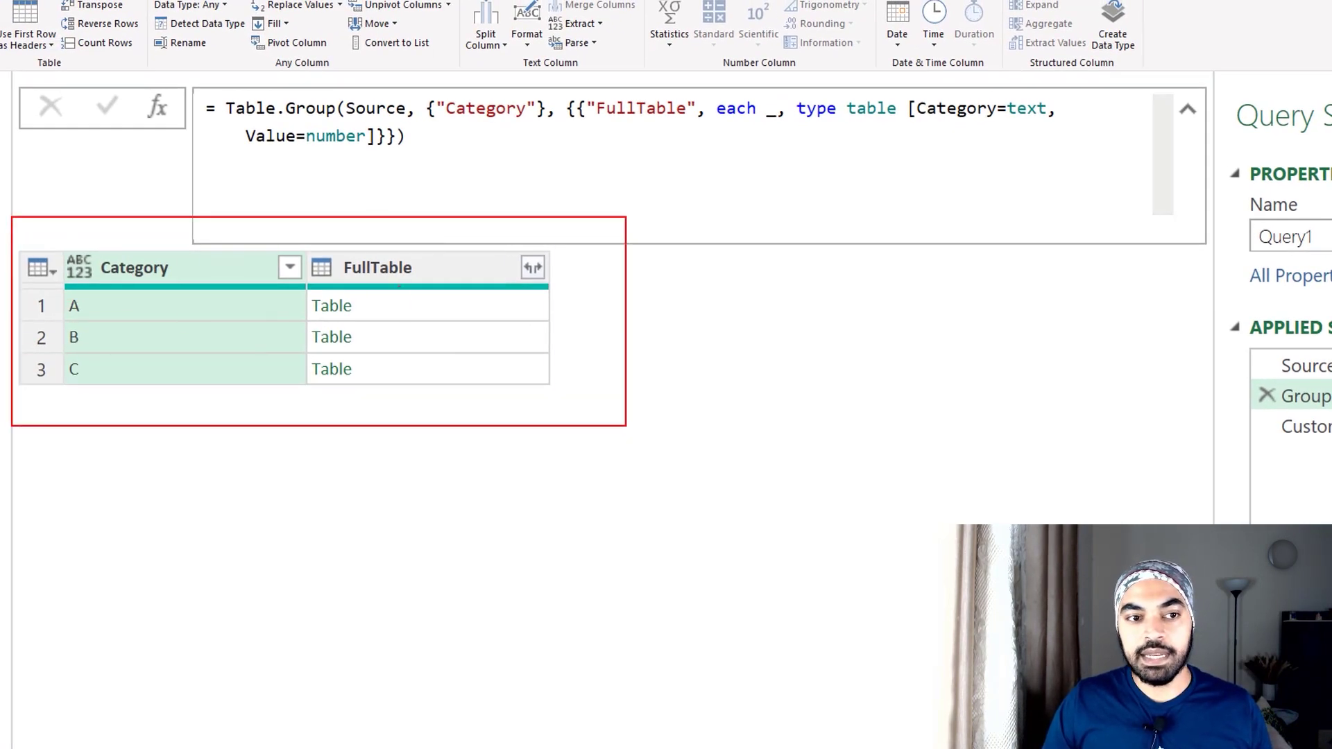
ctrl+drag(295, 217, 580, 409)
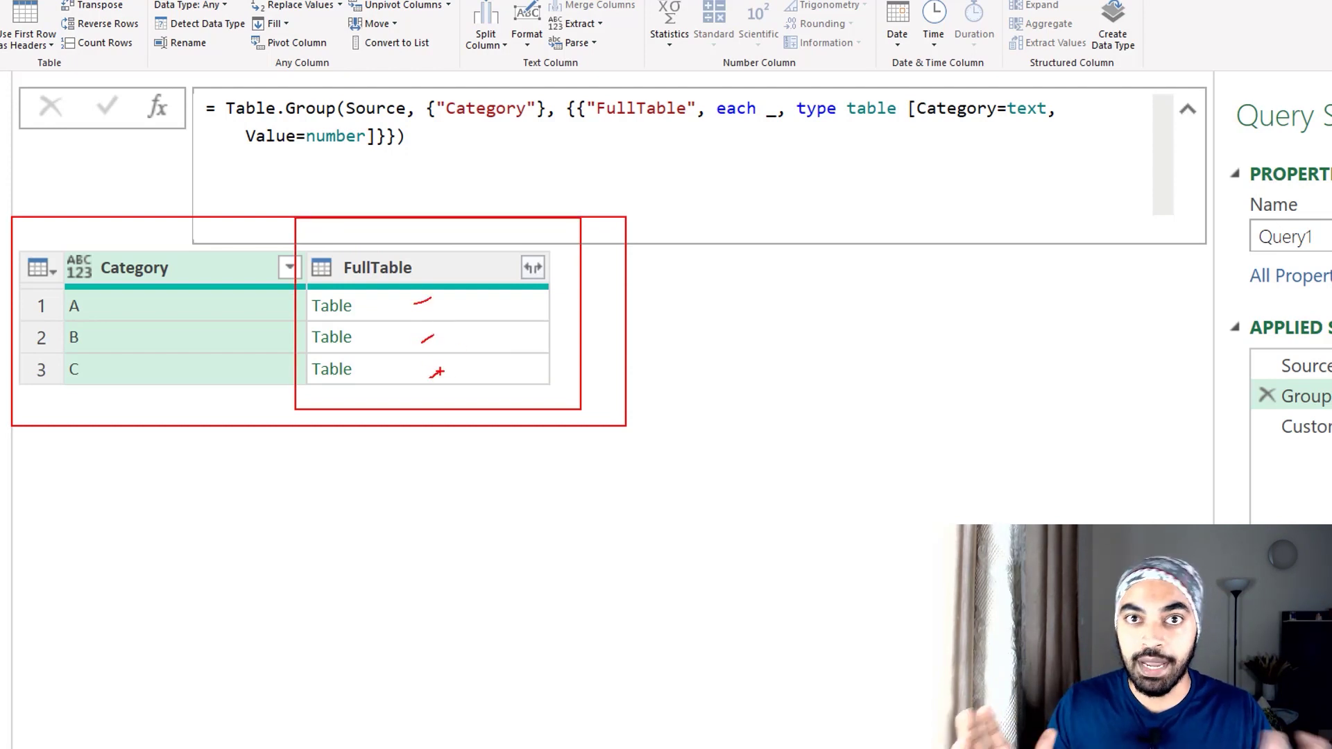
key(Escape)
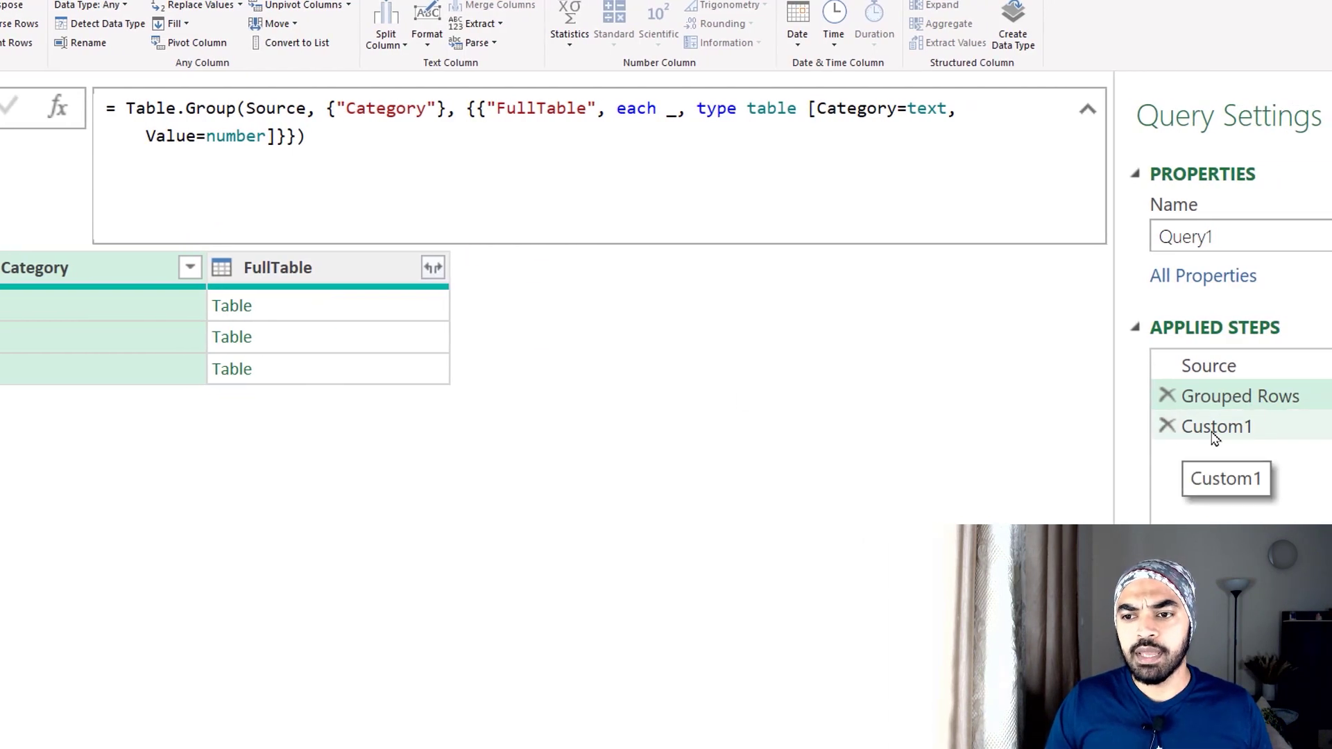
In the Custom1 formula, add a comma after #"Grouped Rows"
click(1214, 428)
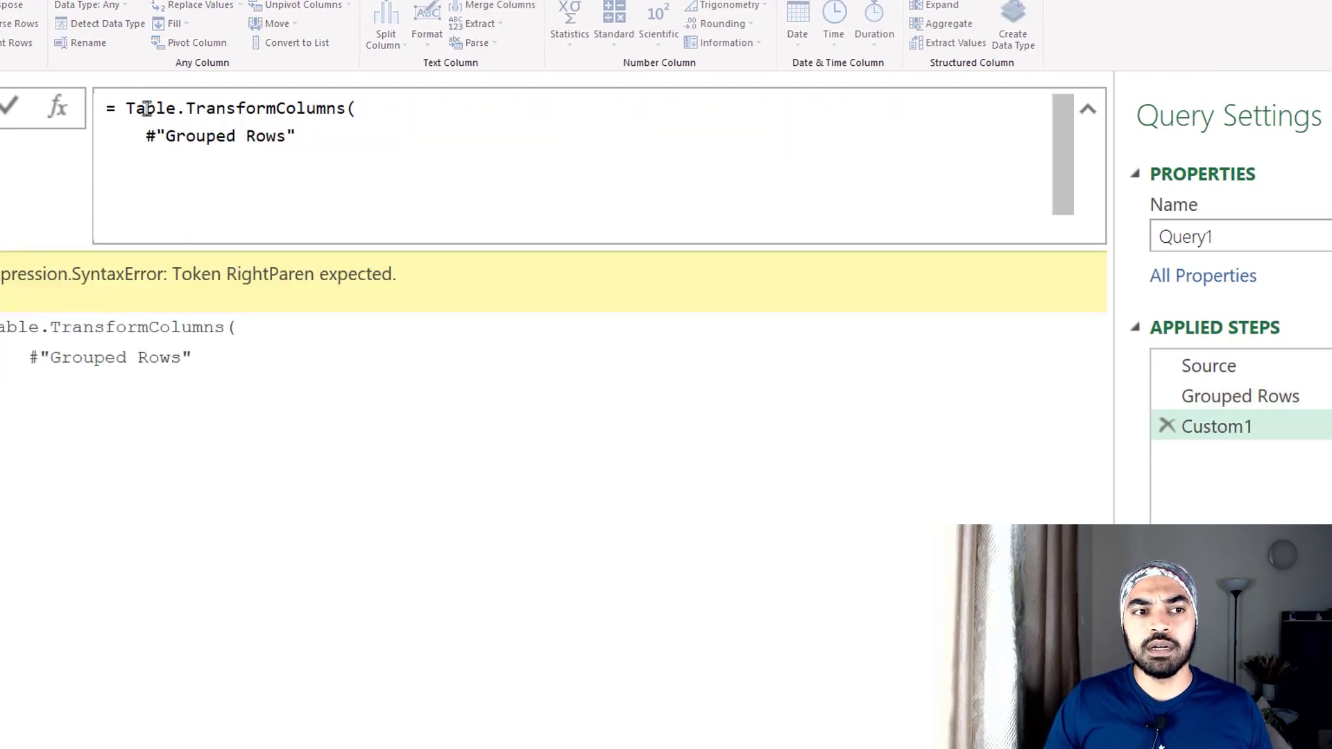
drag(147, 109, 246, 109)
click(318, 134)
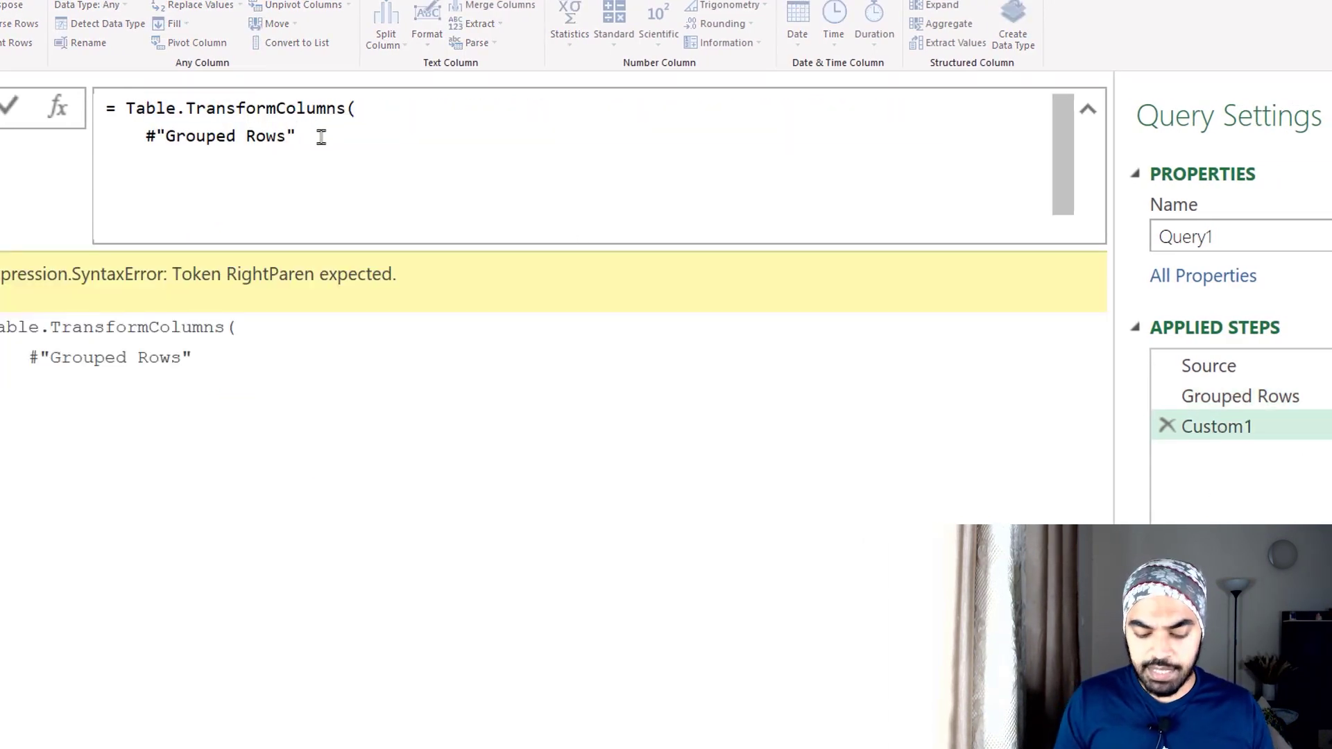
text(,)
key(Escape)
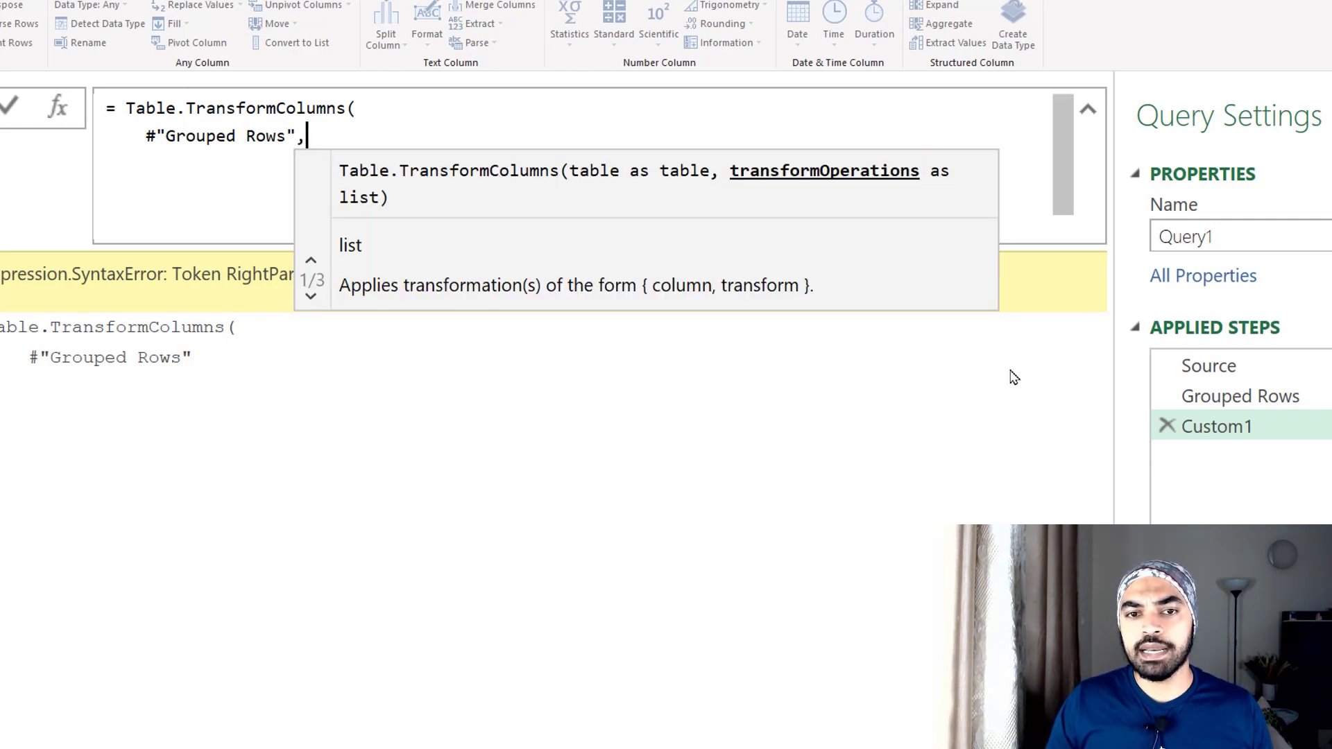
Recheck groups A, B and C's nested tables, then resume editing Custom1
click(1242, 399)
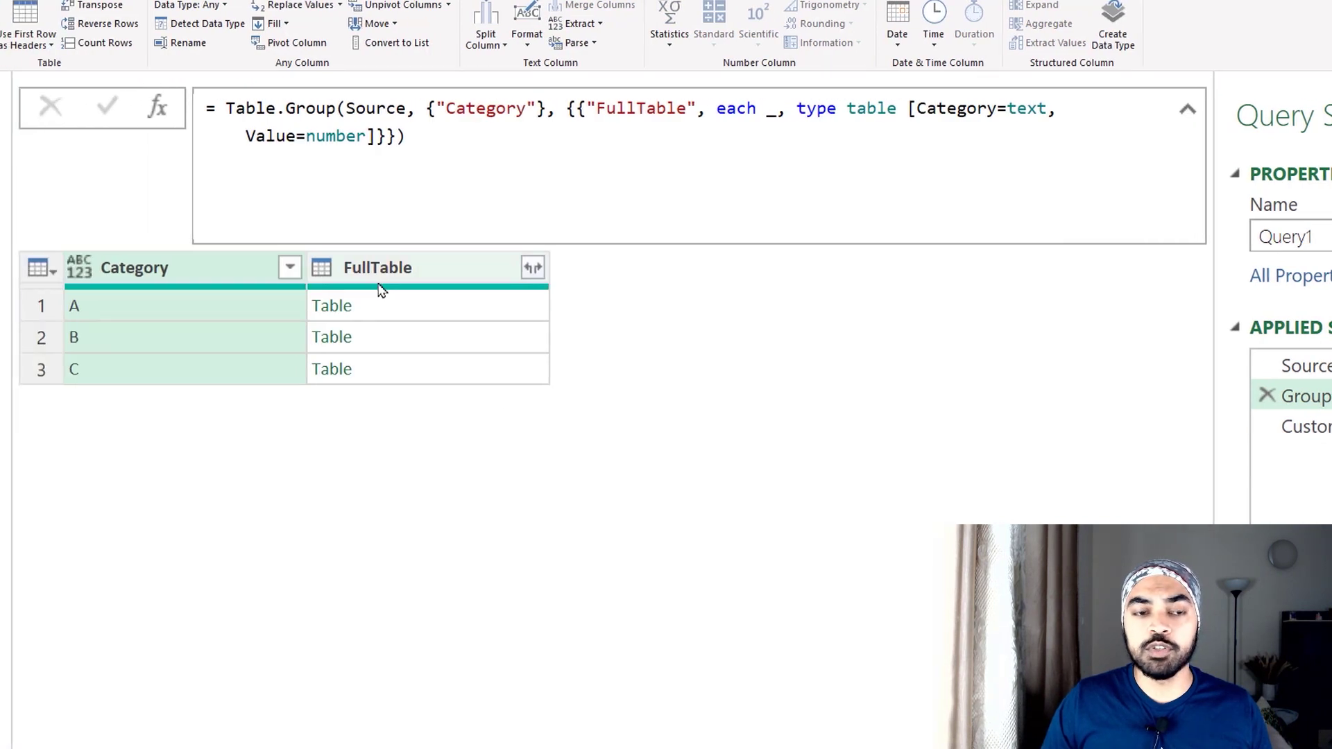
click(379, 309)
click(383, 337)
click(386, 368)
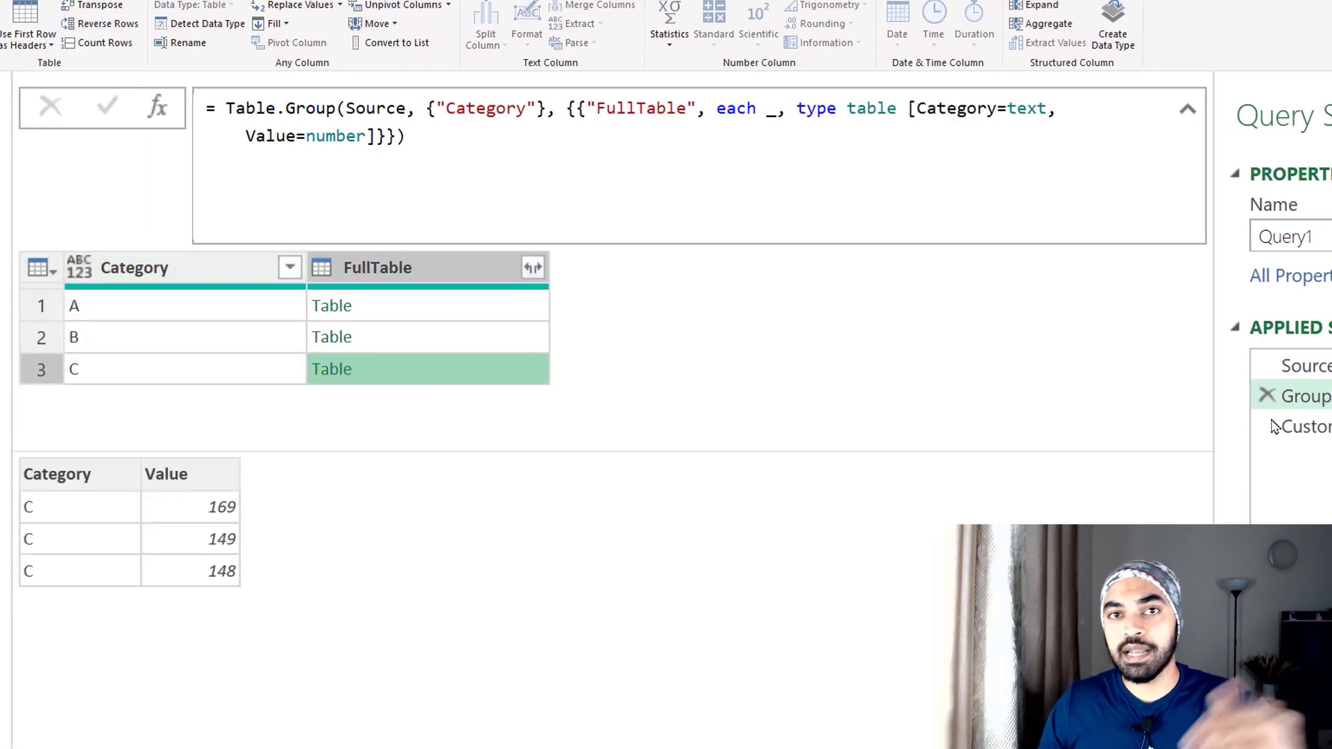
click(1318, 427)
click(359, 140)
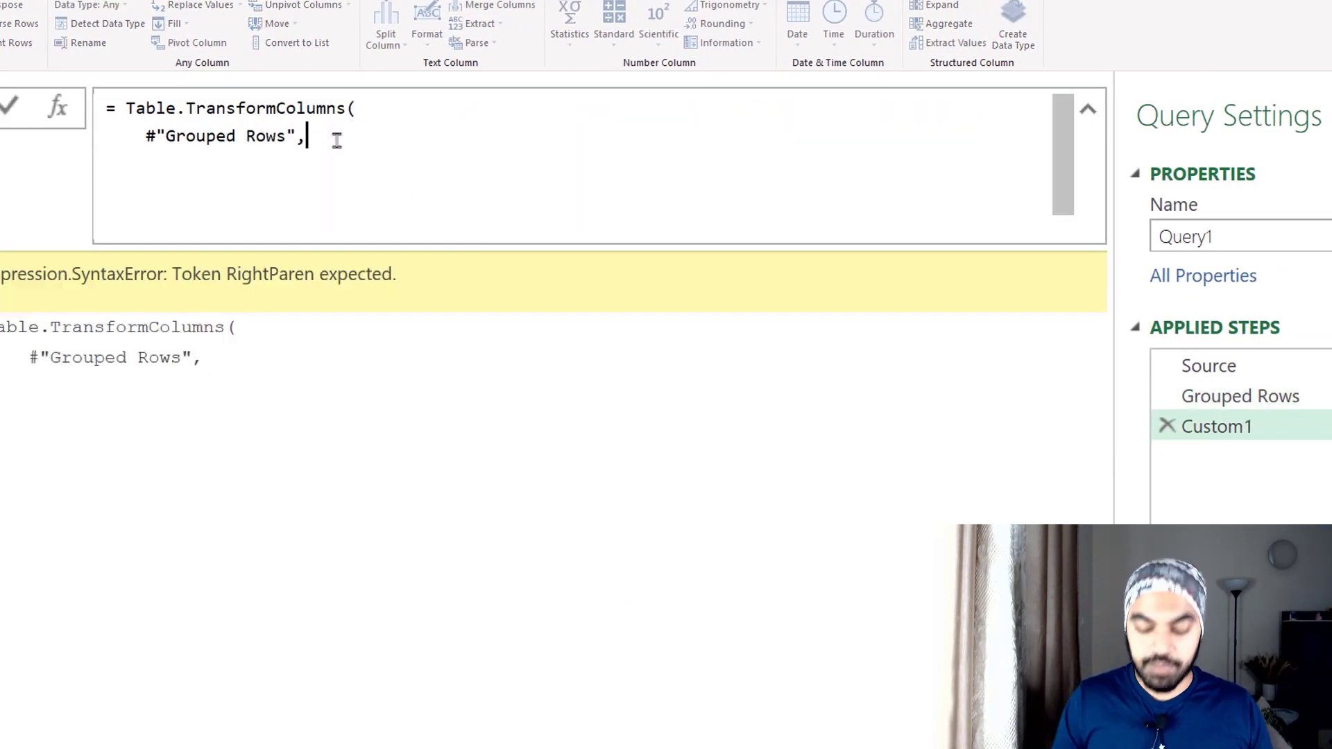
Begin the column list {{"FullTable" on a new line, confirming the Grouped Rows column names
key(shift+Return)
text({{)
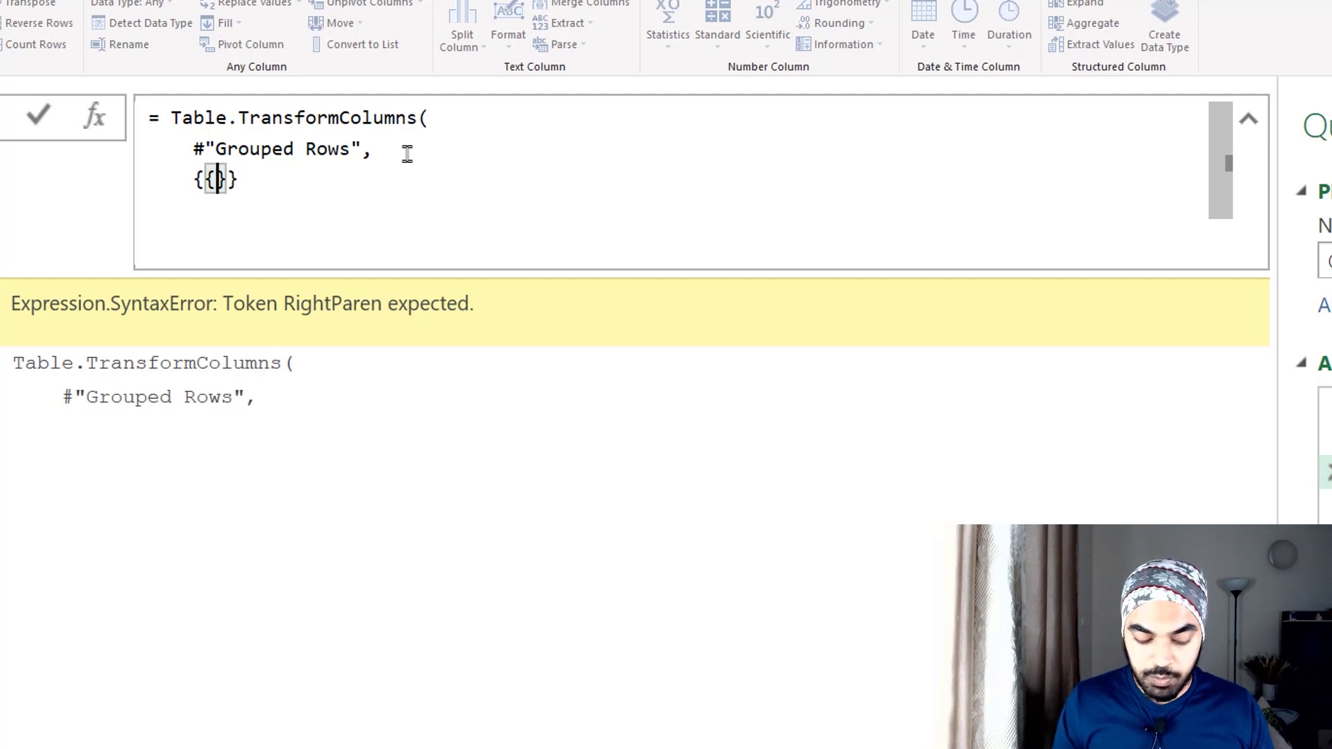
text("Full)
text(Table)
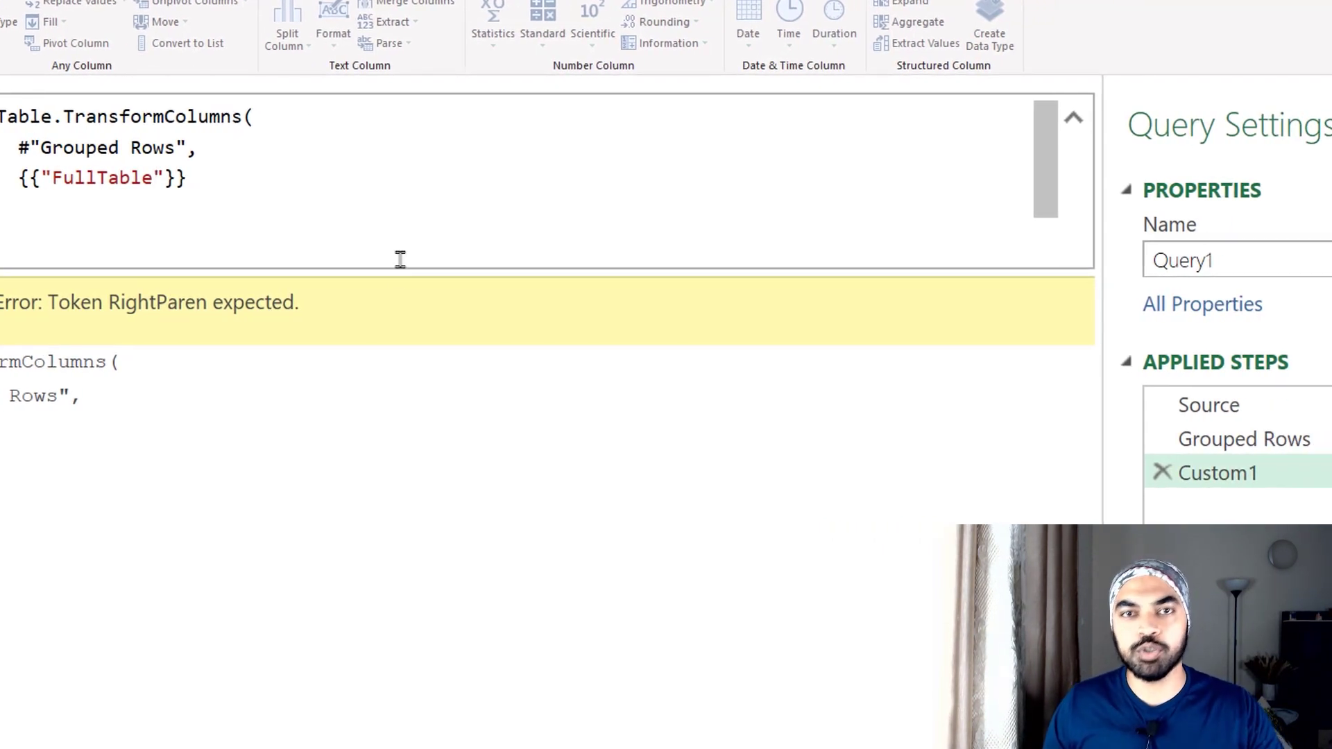
click(1241, 441)
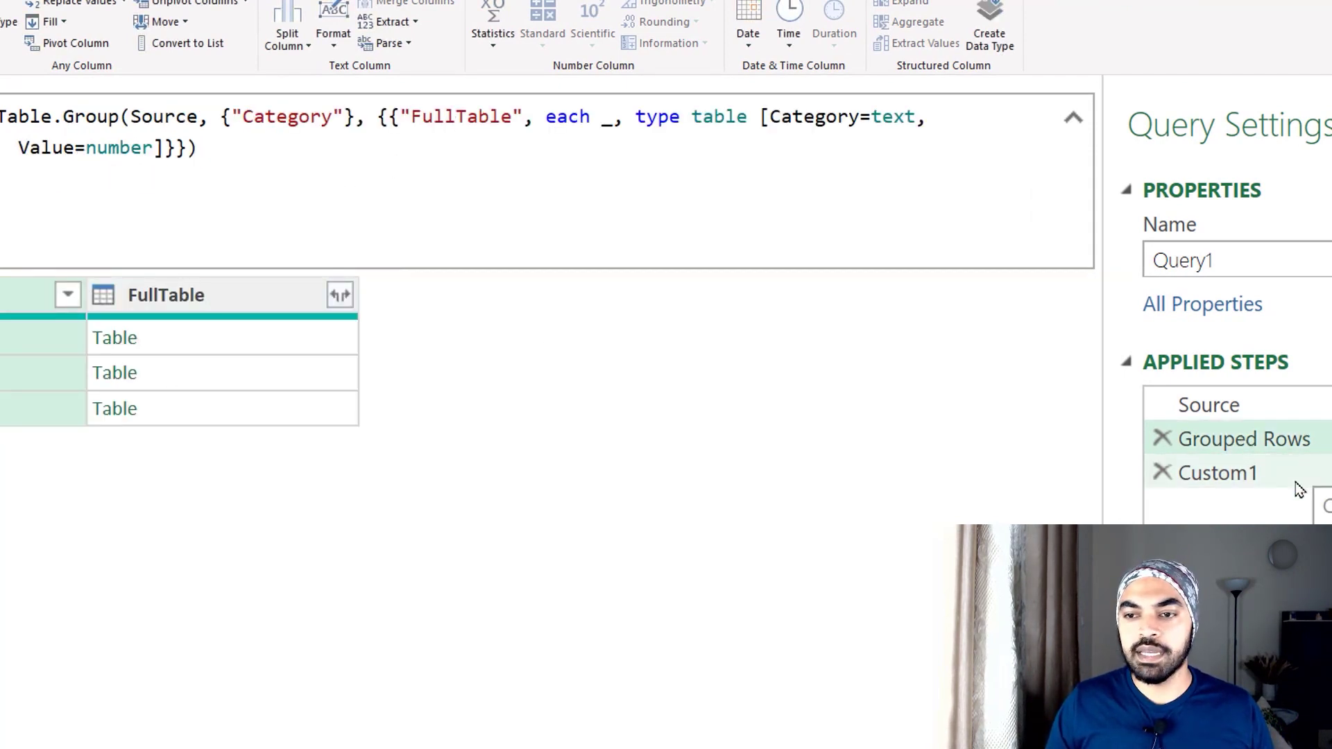
click(1220, 474)
click(326, 179)
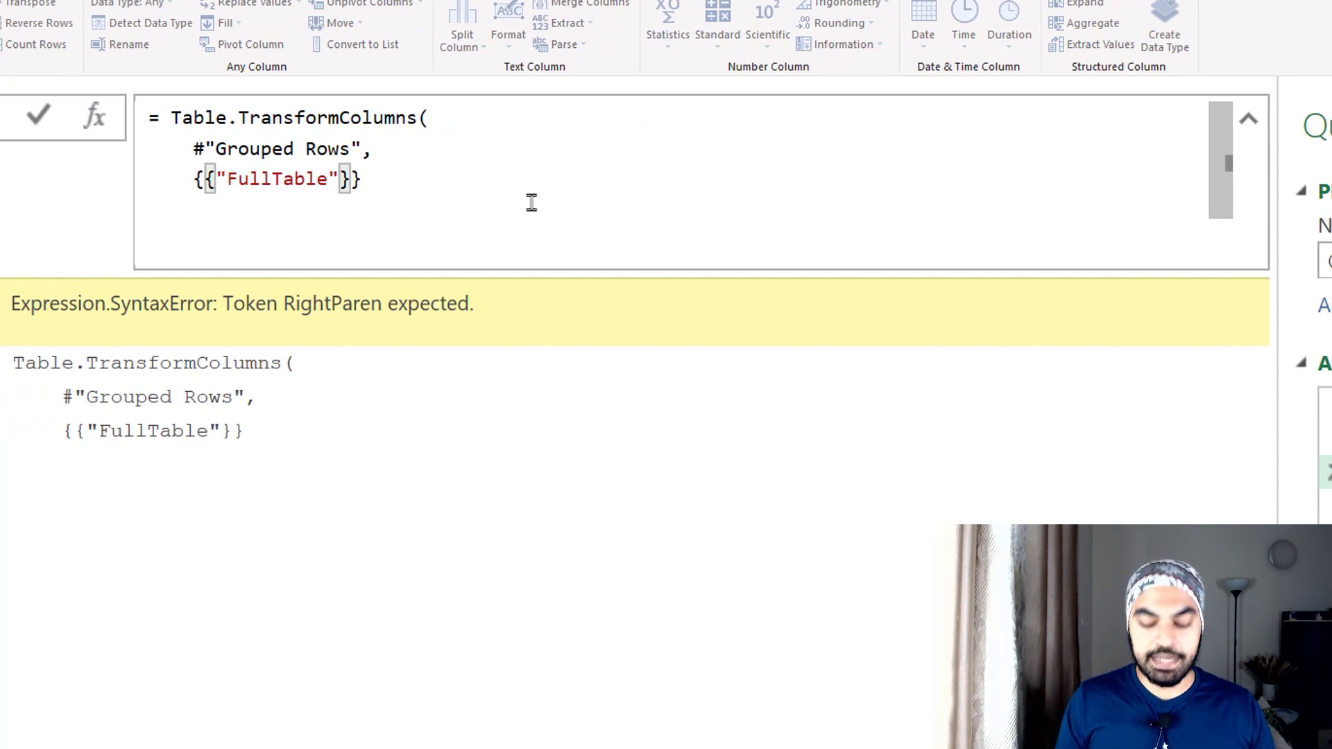
Finish with each Table.AddIndexColumn(_,"Index")}}), commit, and preview group A's table
text(, each )
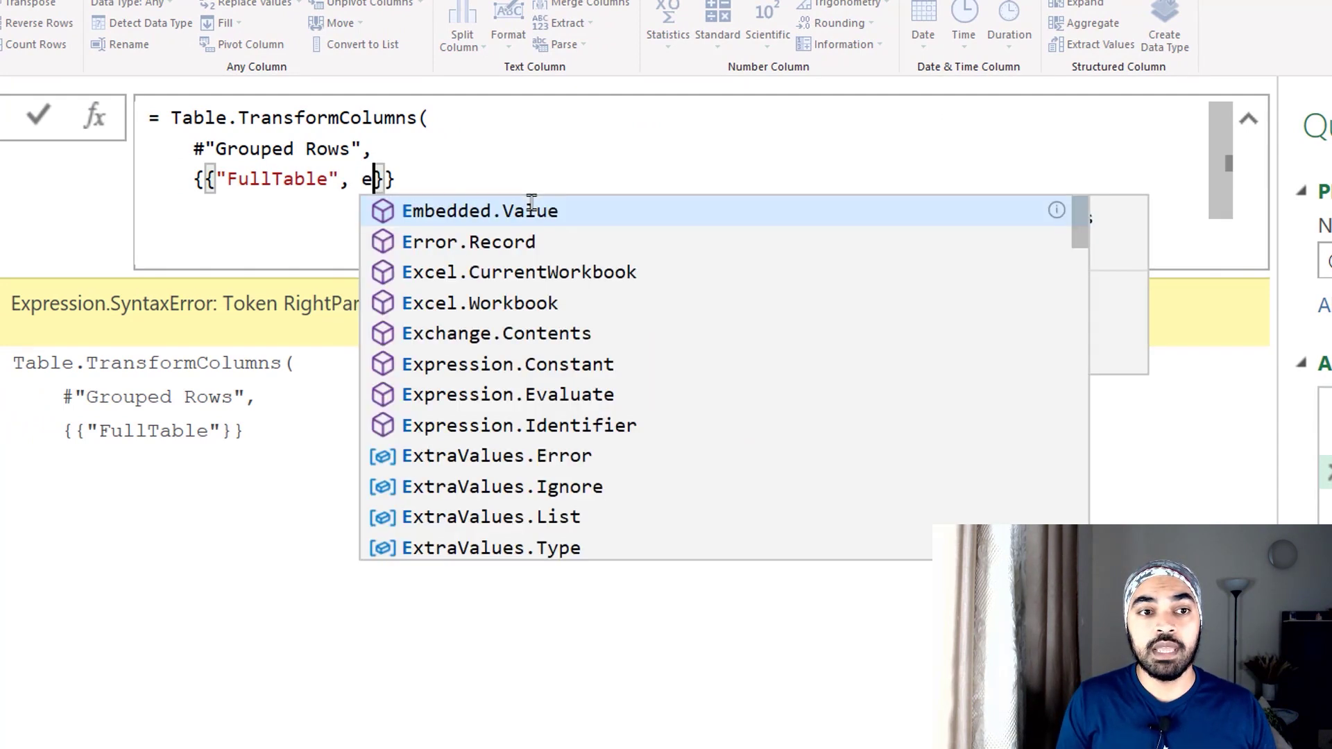
text(Table.A)
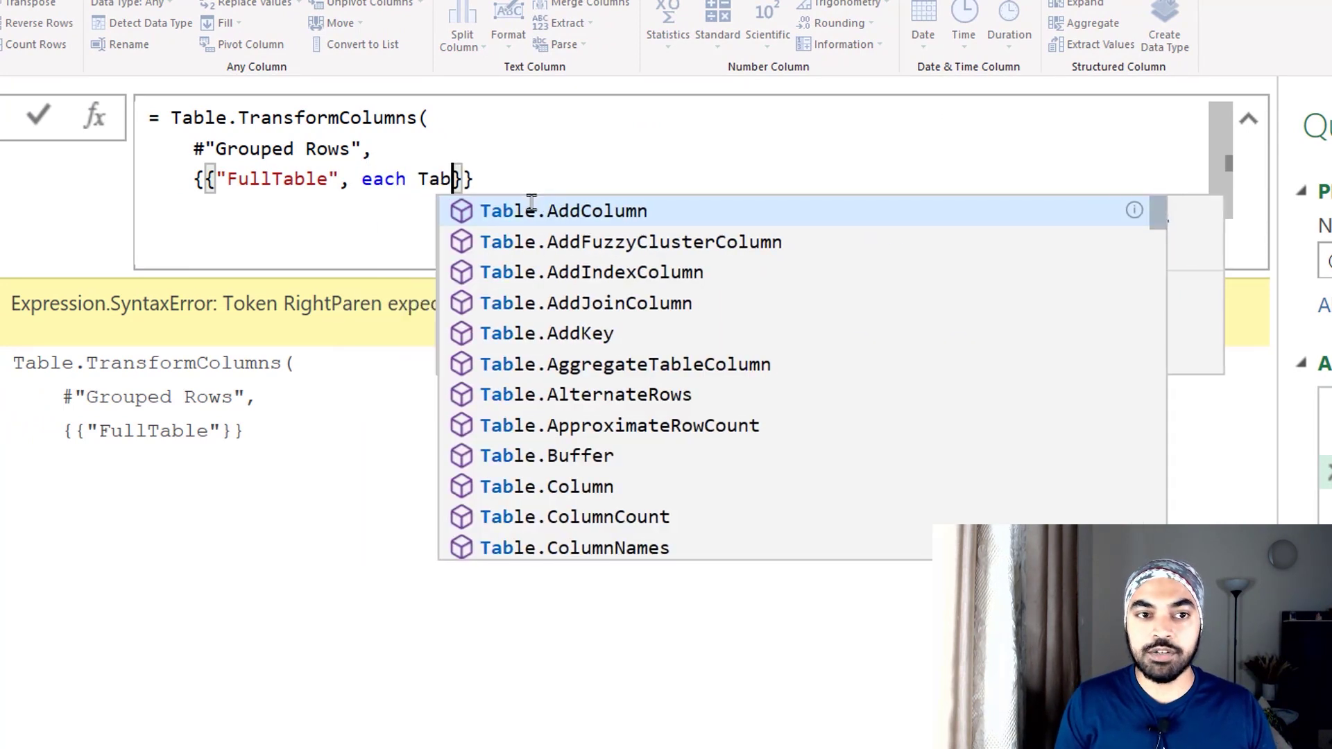
text(dd)
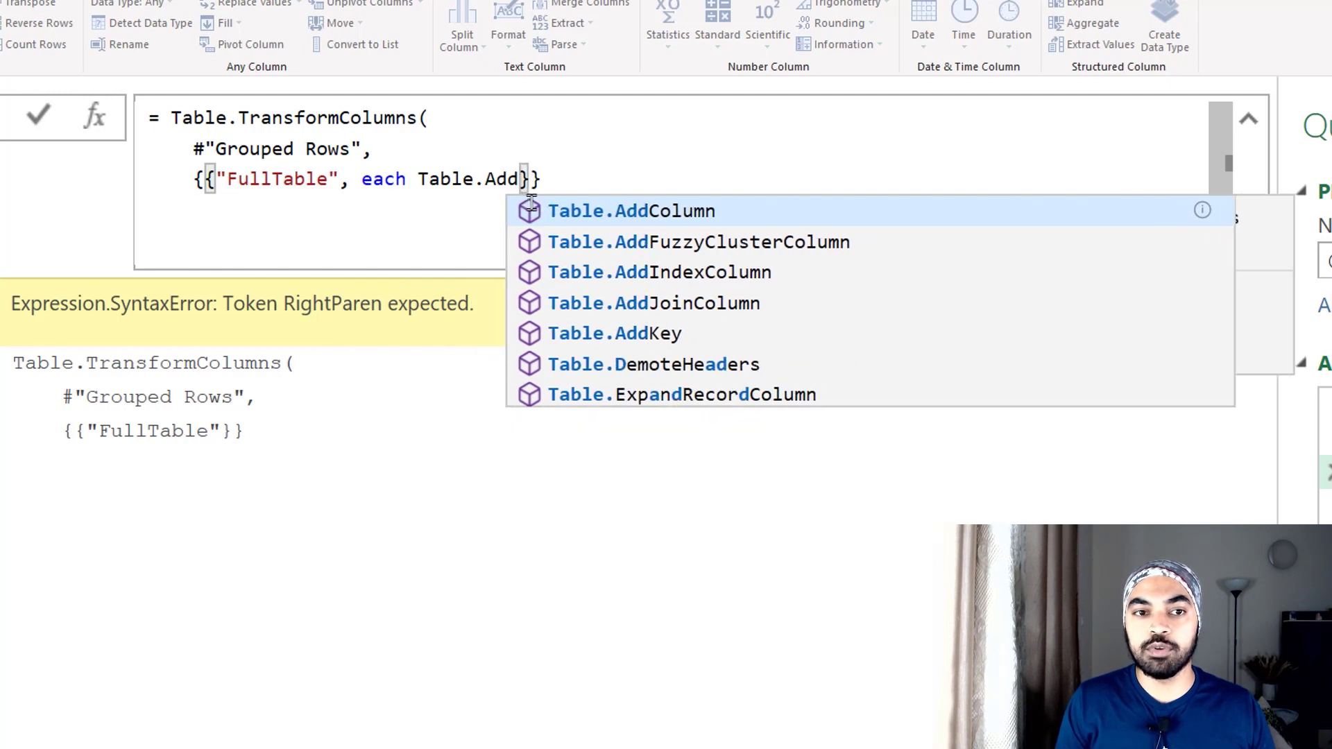
text(IndexColumn)
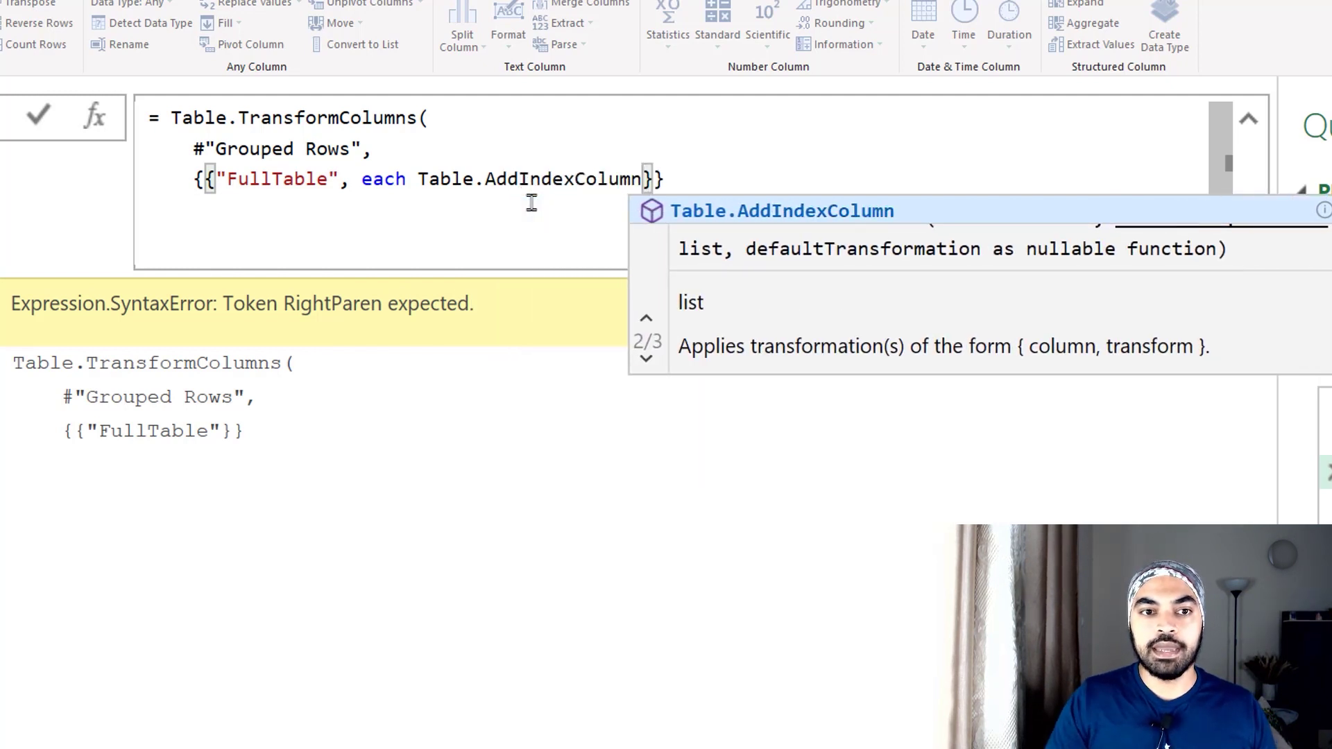
text(()
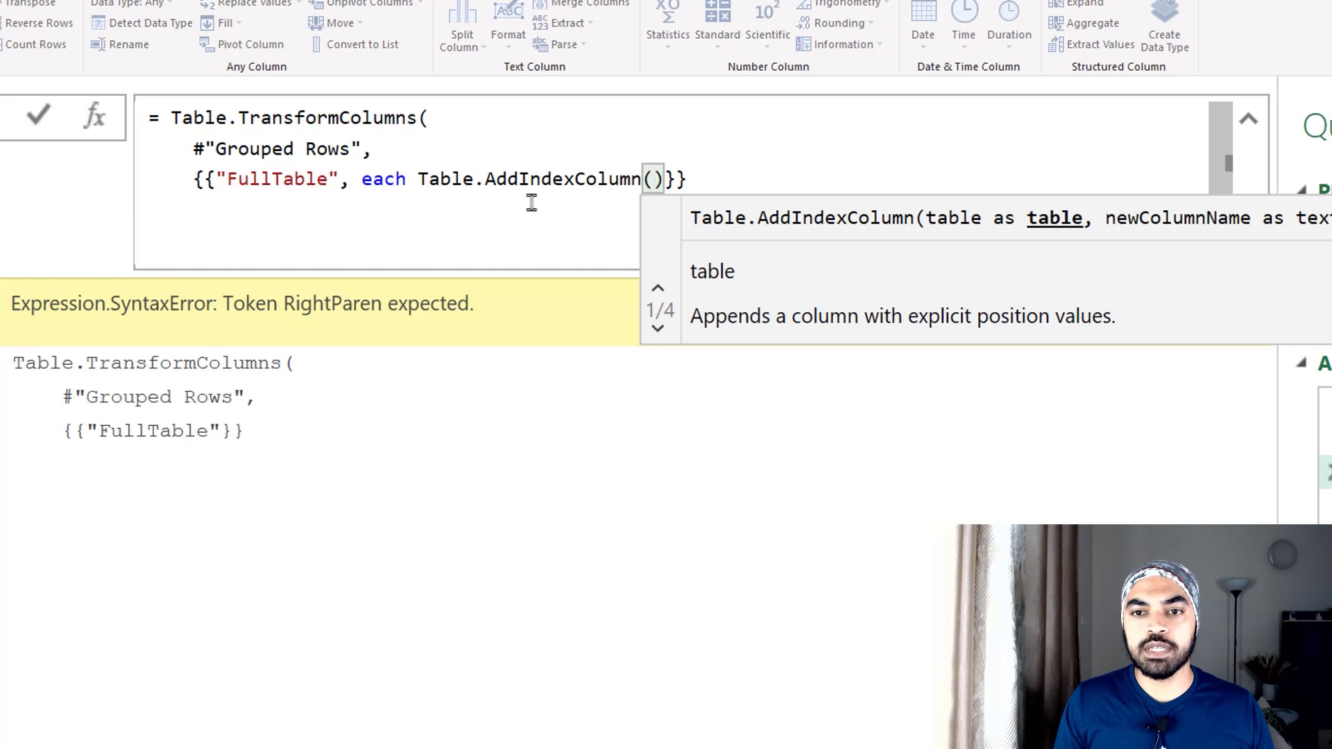
text(_)
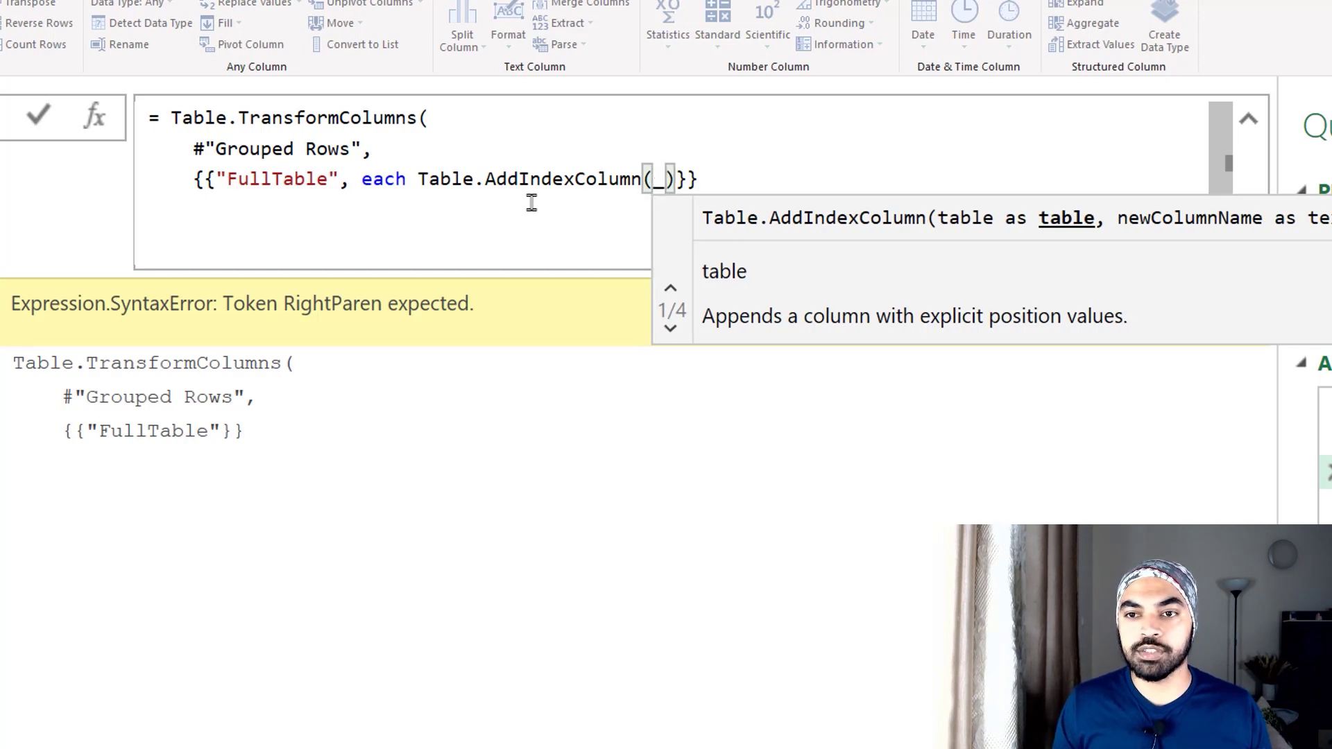
text(,")
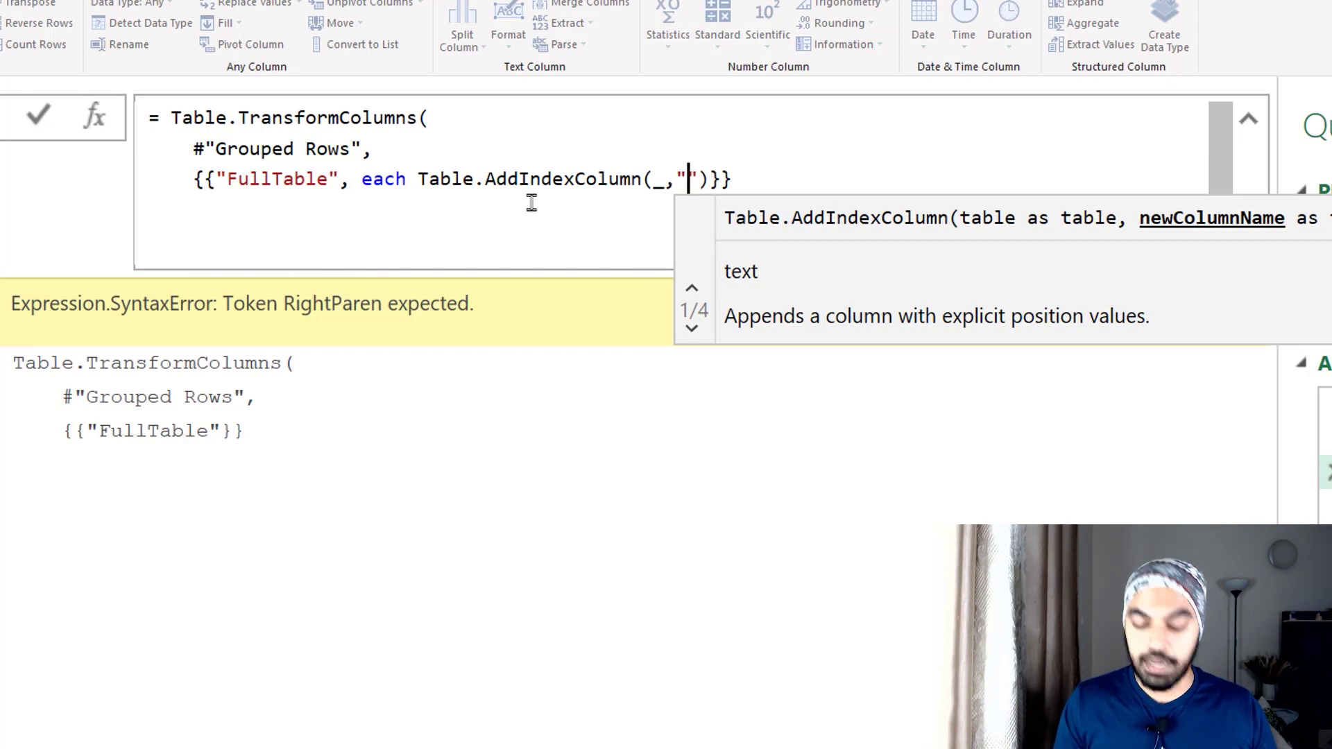
text(Index)
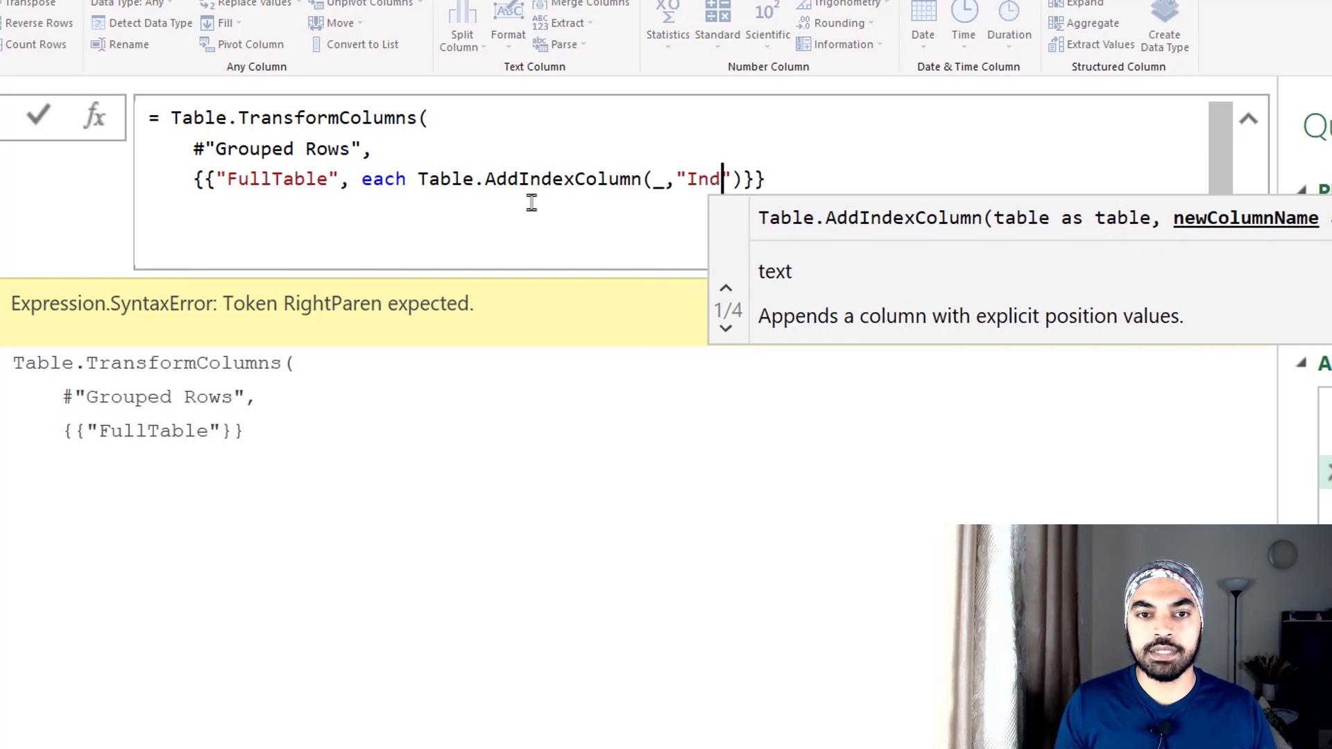
key(Right)
key(Right)
key(Right)
key(Right)
key(shift+Return)
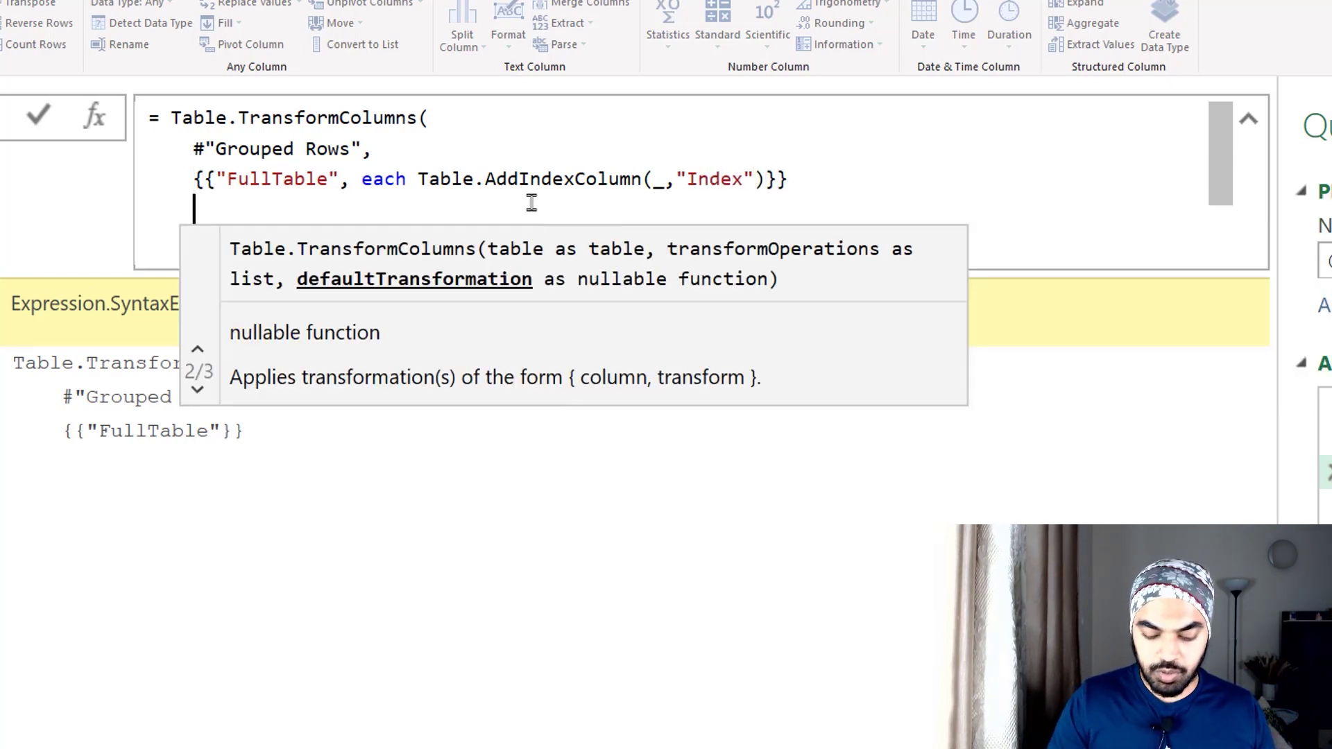
text())
key(Return)
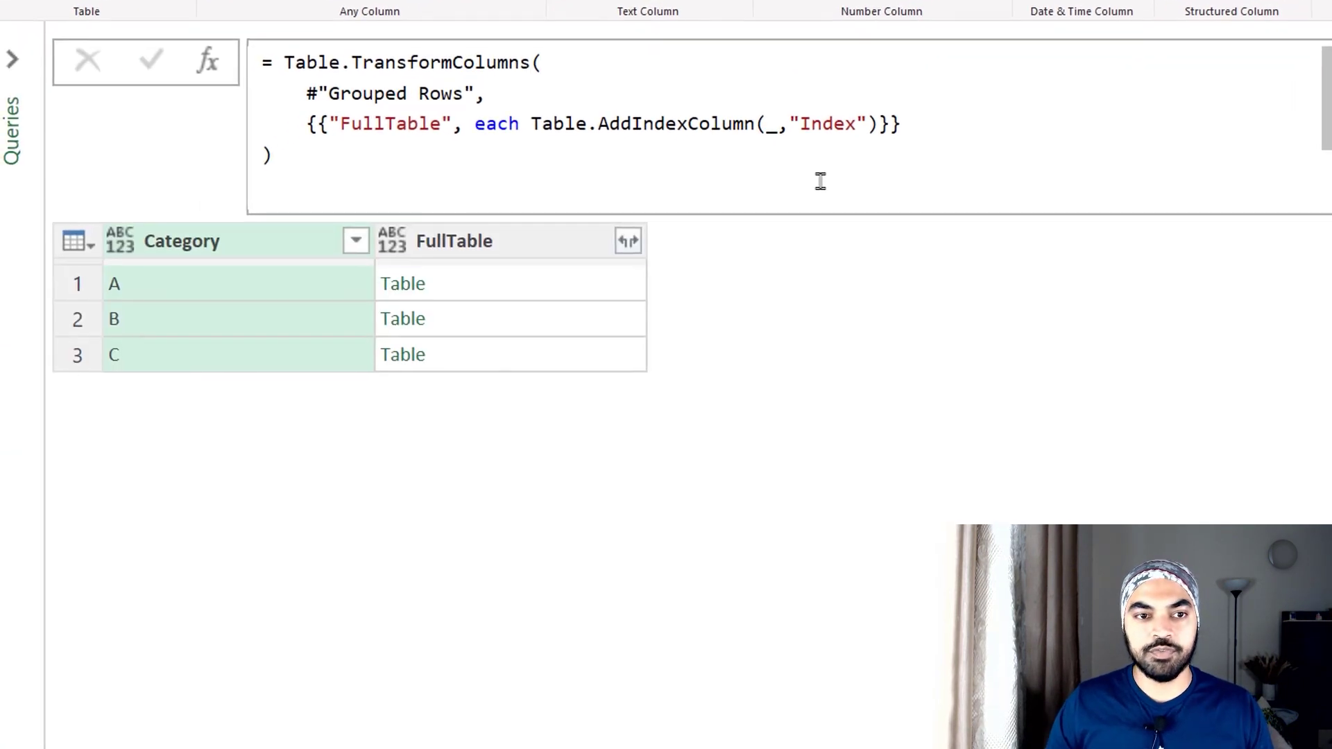
click(501, 283)
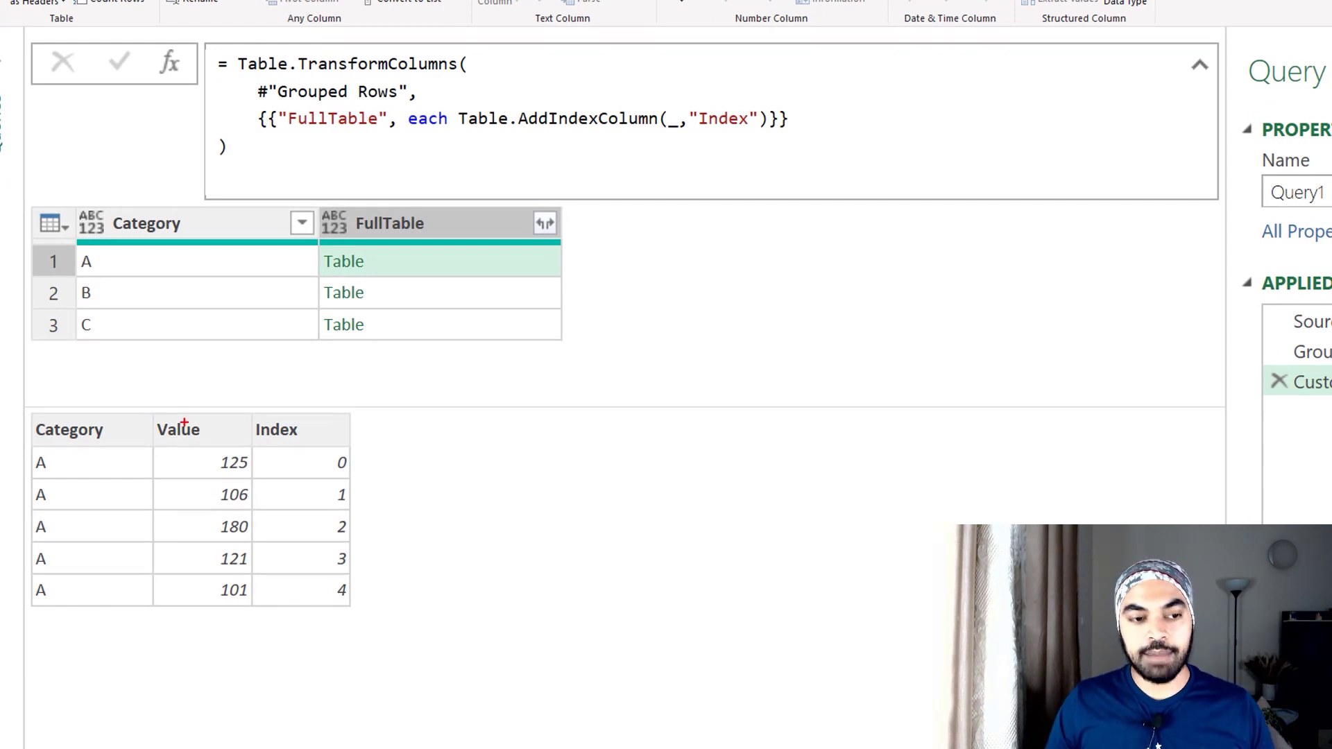
Inspect group A's nested table: Values 125, 106, 180, 121, 101 with Index 0–4
mouse_move(150, 406)
mouse_down()
mouse_move(238, 534)
mouse_move(255, 629)
mouse_up()
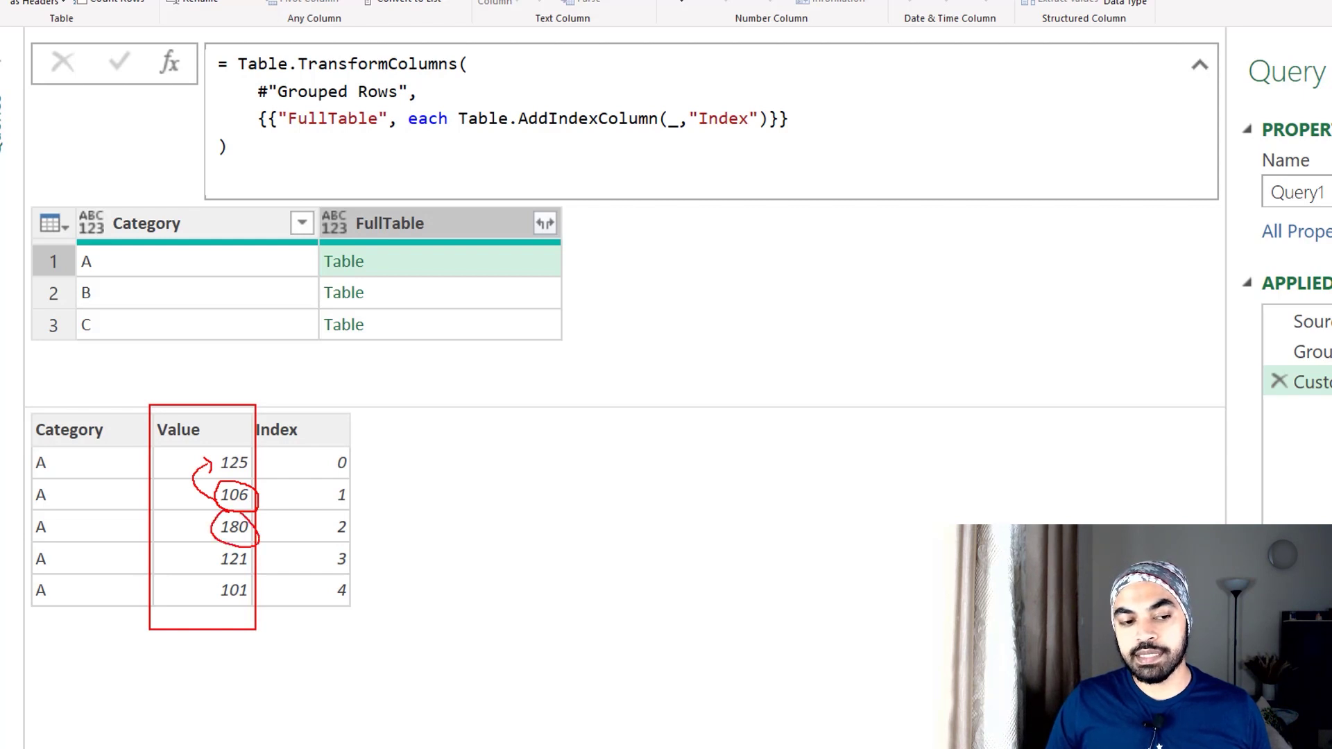
drag(216, 535, 194, 534)
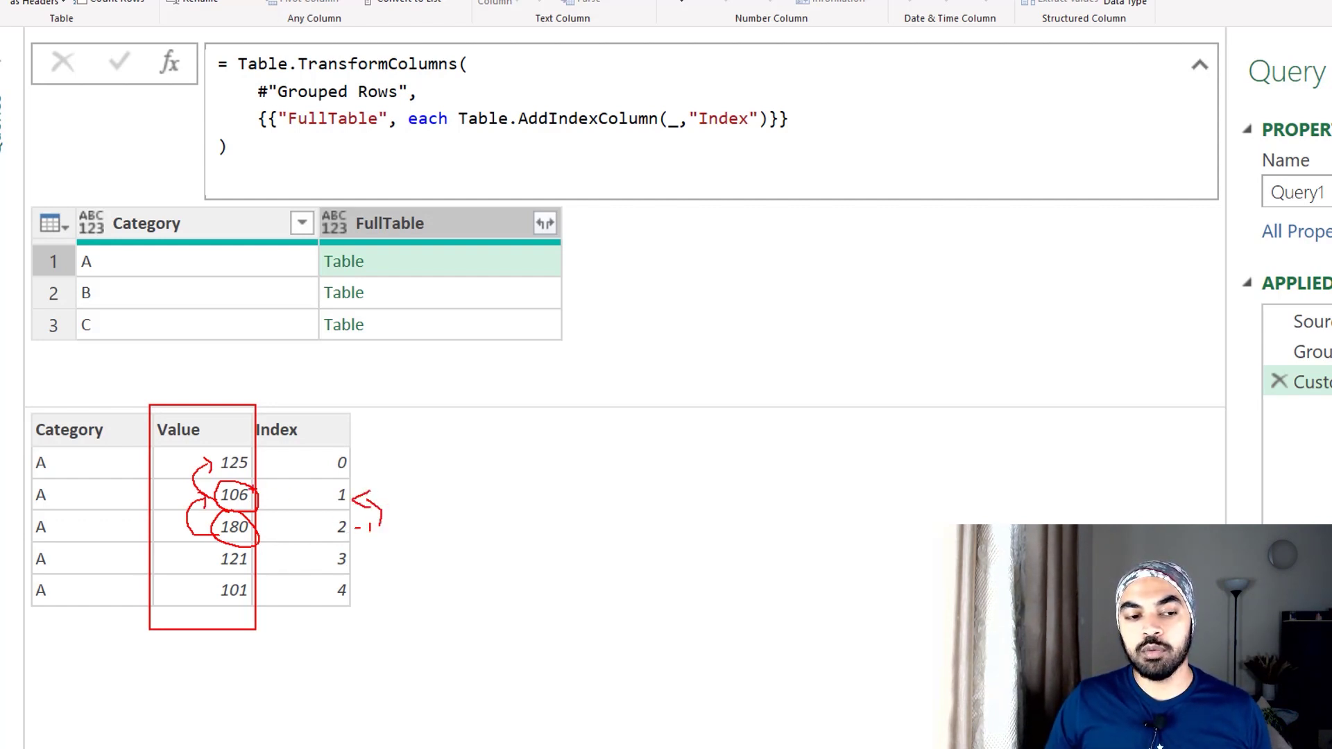
key(Escape)
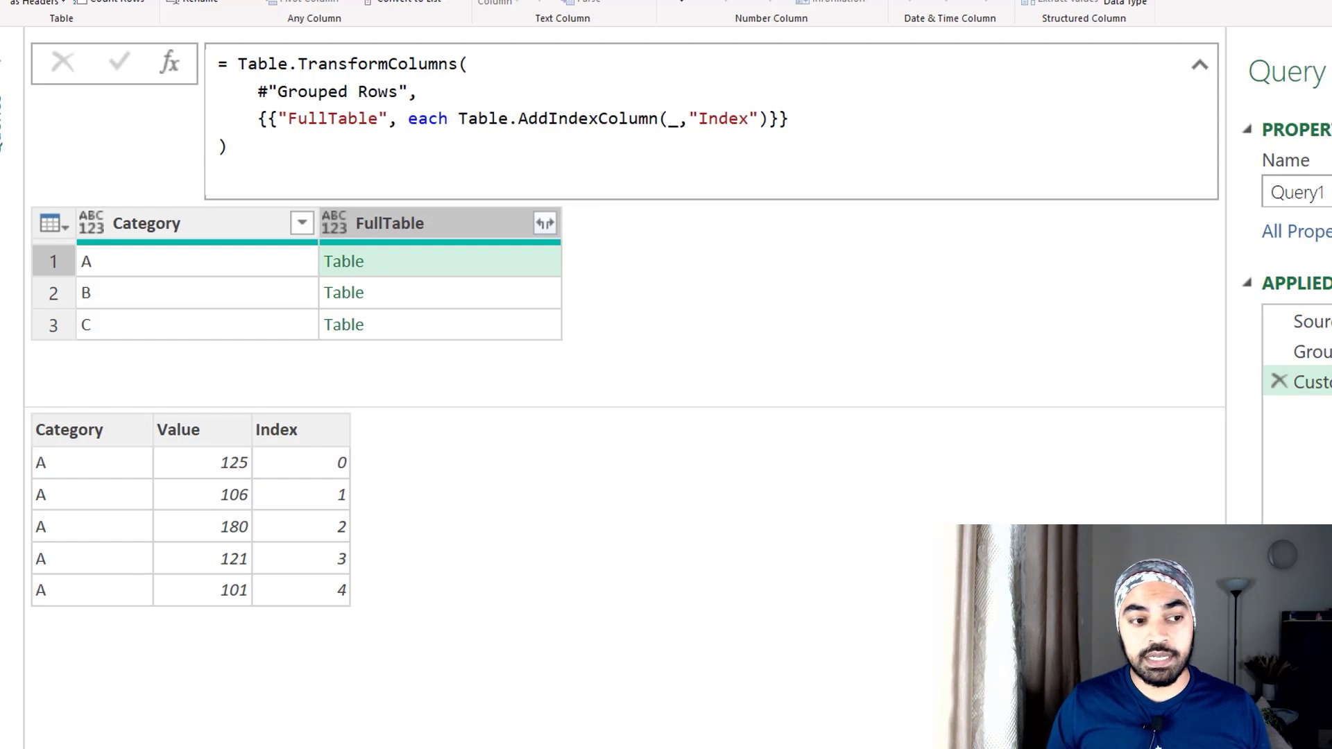
Review the nested tables for groups A, B and C, each with an Index starting at 0
mouse_move(26, 409)
mouse_down()
mouse_move(289, 536)
mouse_move(365, 613)
mouse_up()
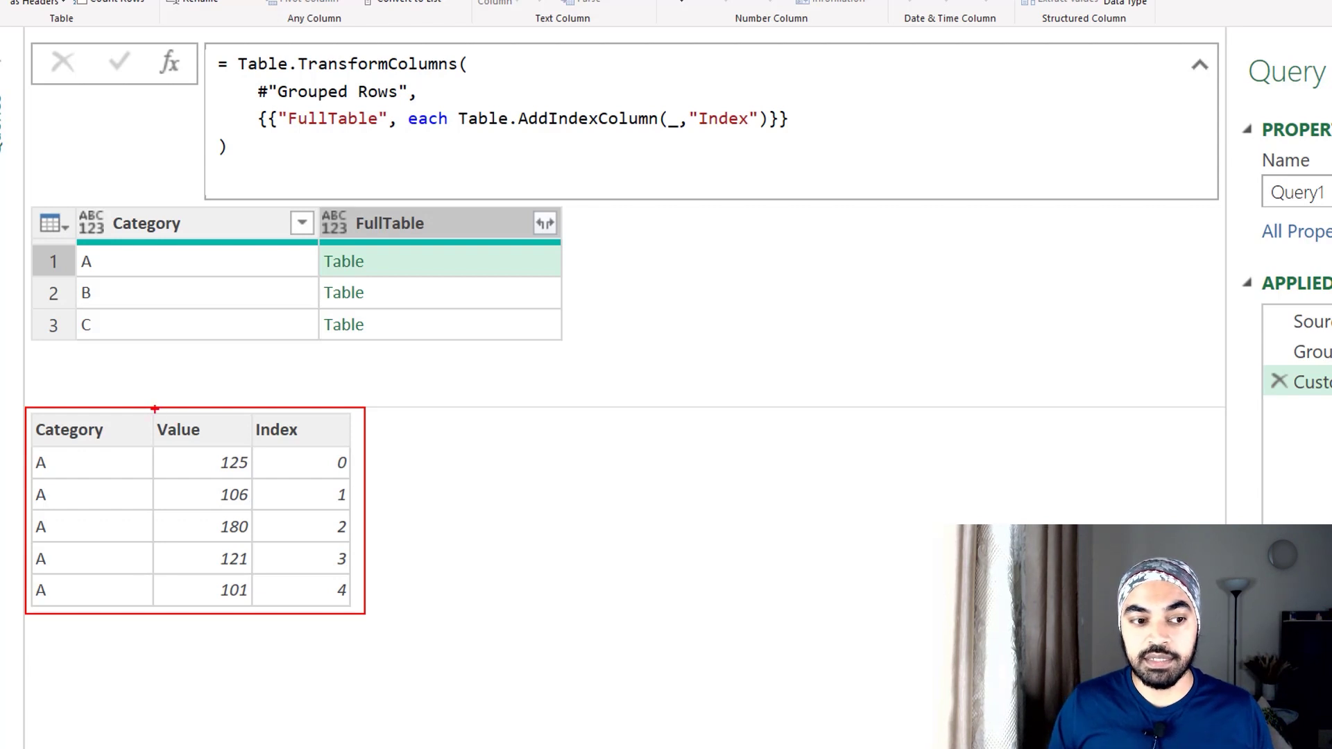
mouse_move(155, 409)
mouse_down()
mouse_move(245, 520)
mouse_move(255, 611)
mouse_up()
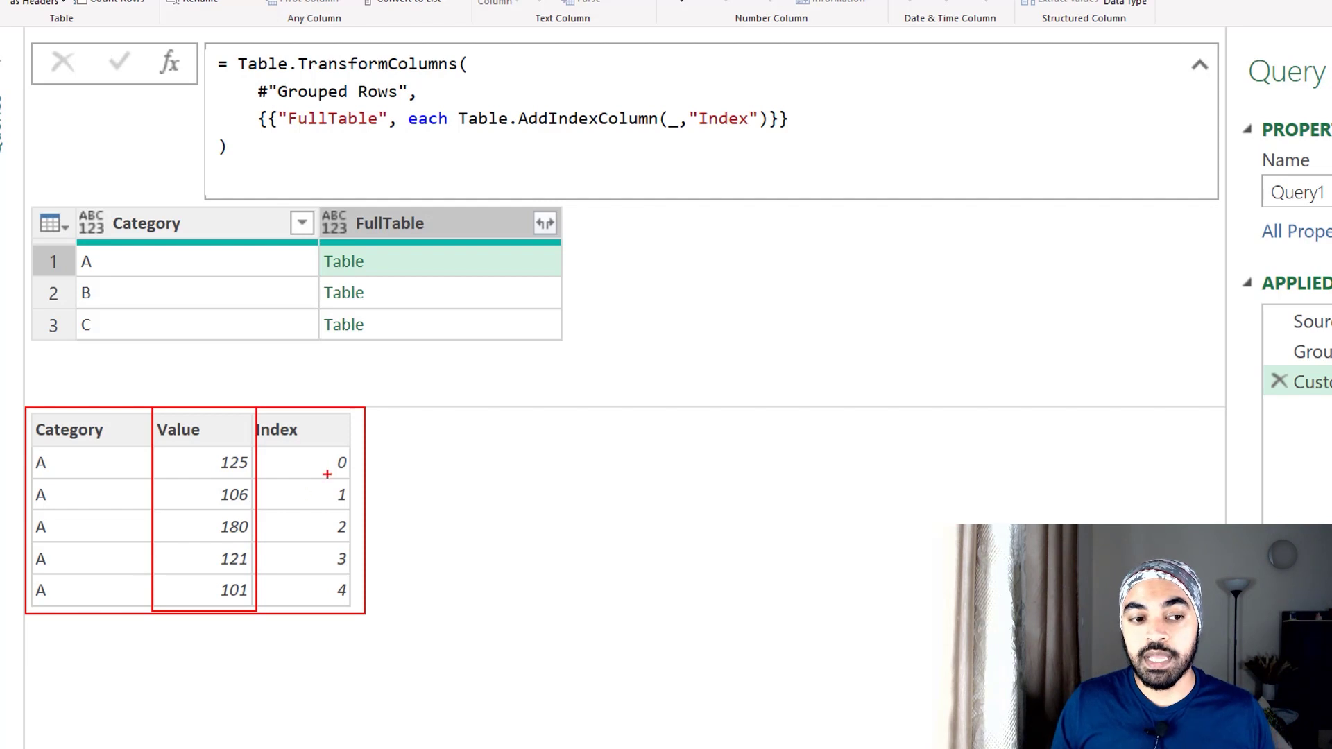
mouse_move(252, 414)
mouse_down()
mouse_move(285, 449)
mouse_move(361, 608)
mouse_up()
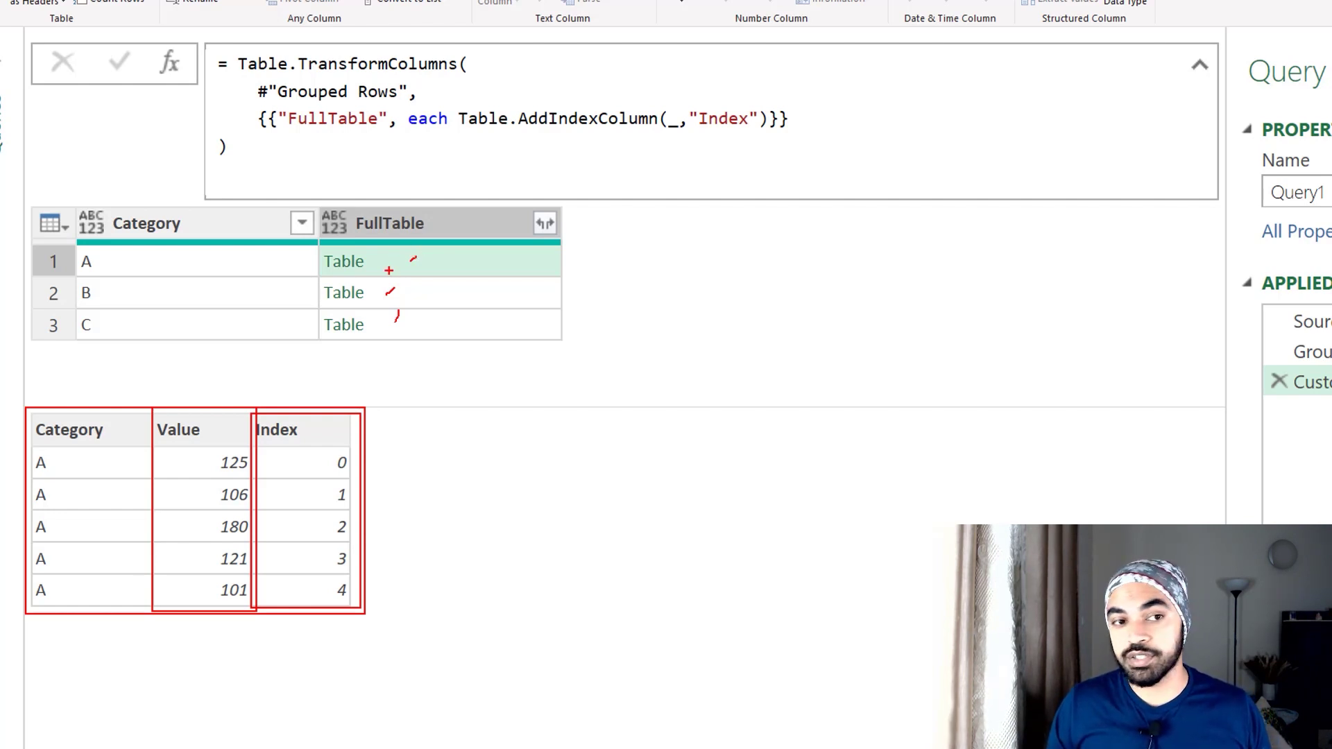
click(251, 34)
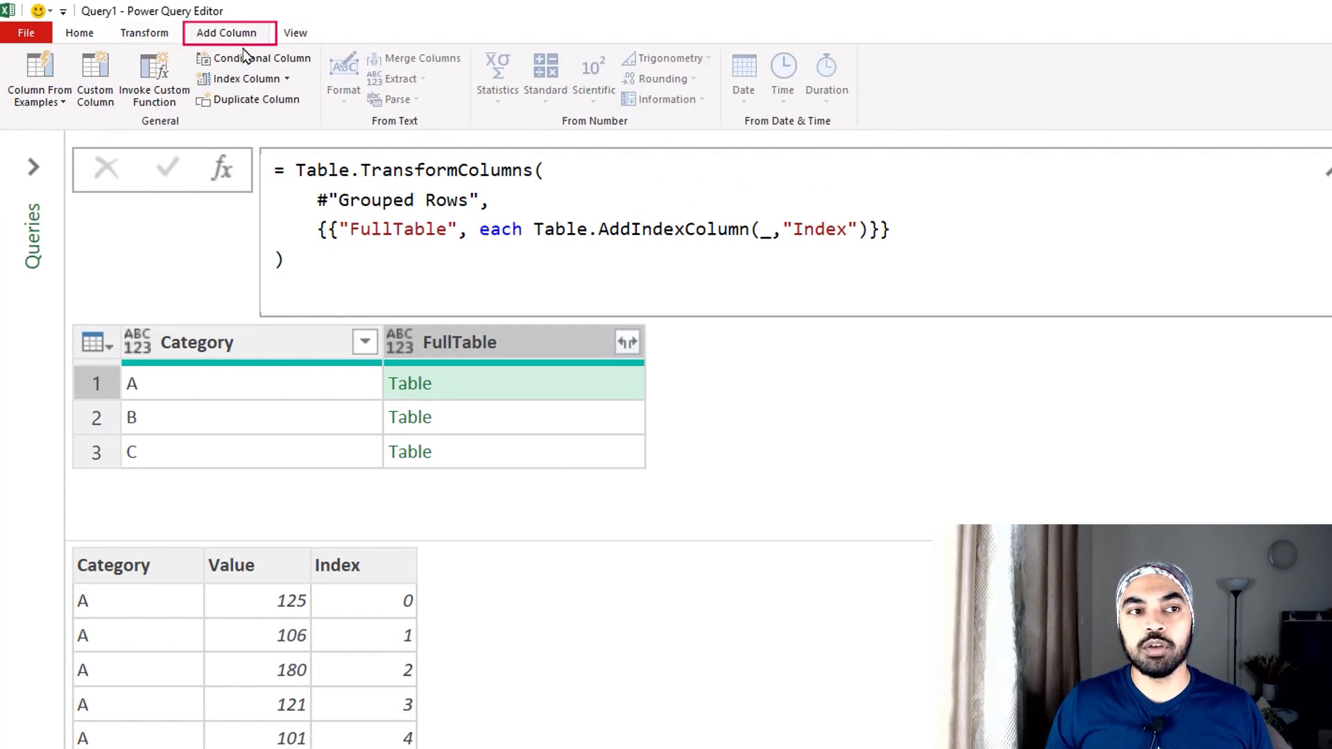
Open the Custom Column dialog, keeping the default name Custom, and move it left
click(97, 82)
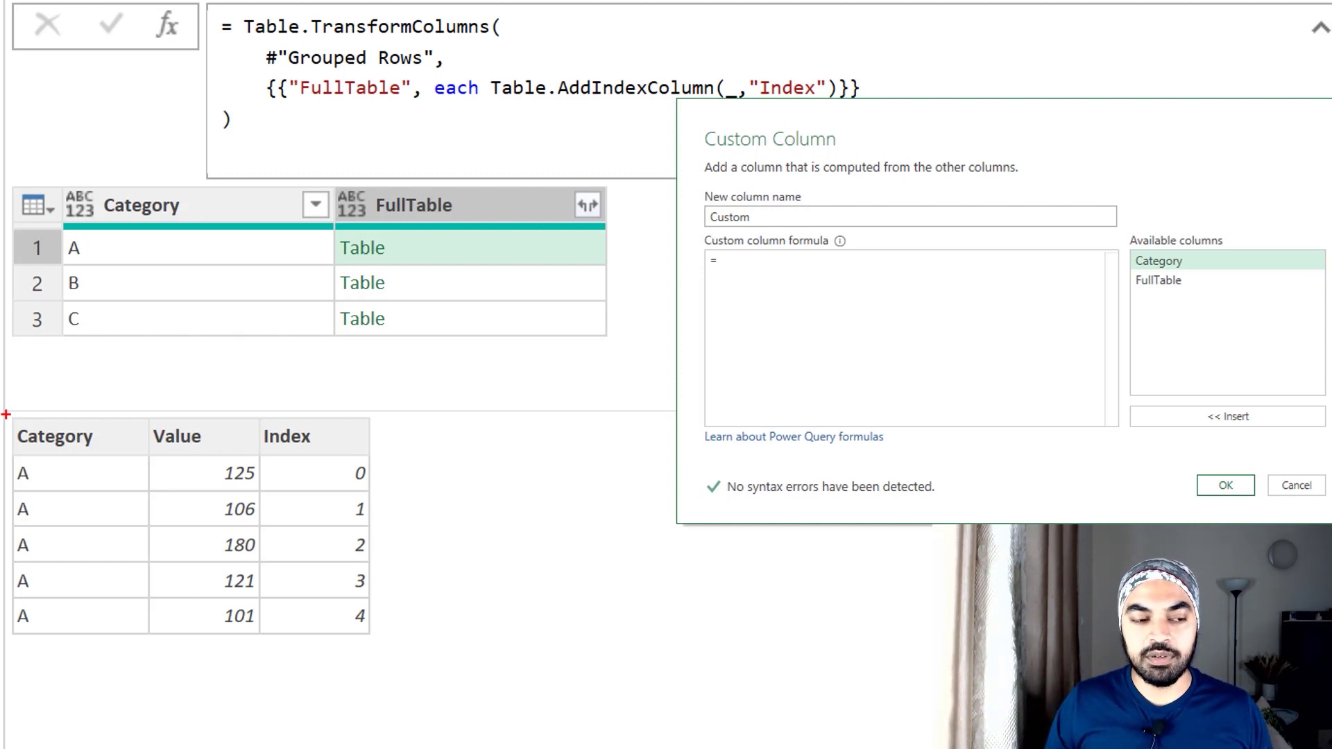
mouse_move(6, 414)
mouse_down()
mouse_move(345, 664)
mouse_move(401, 664)
mouse_up()
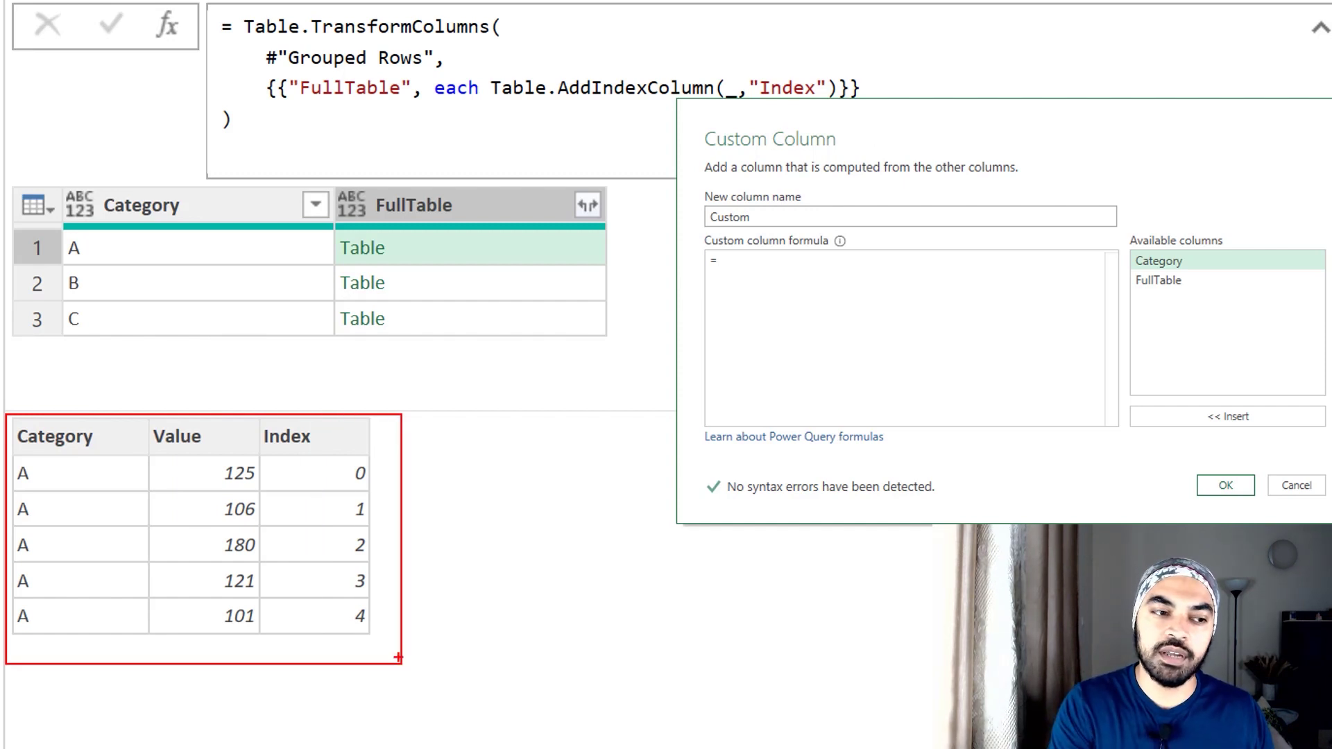
key(Escape)
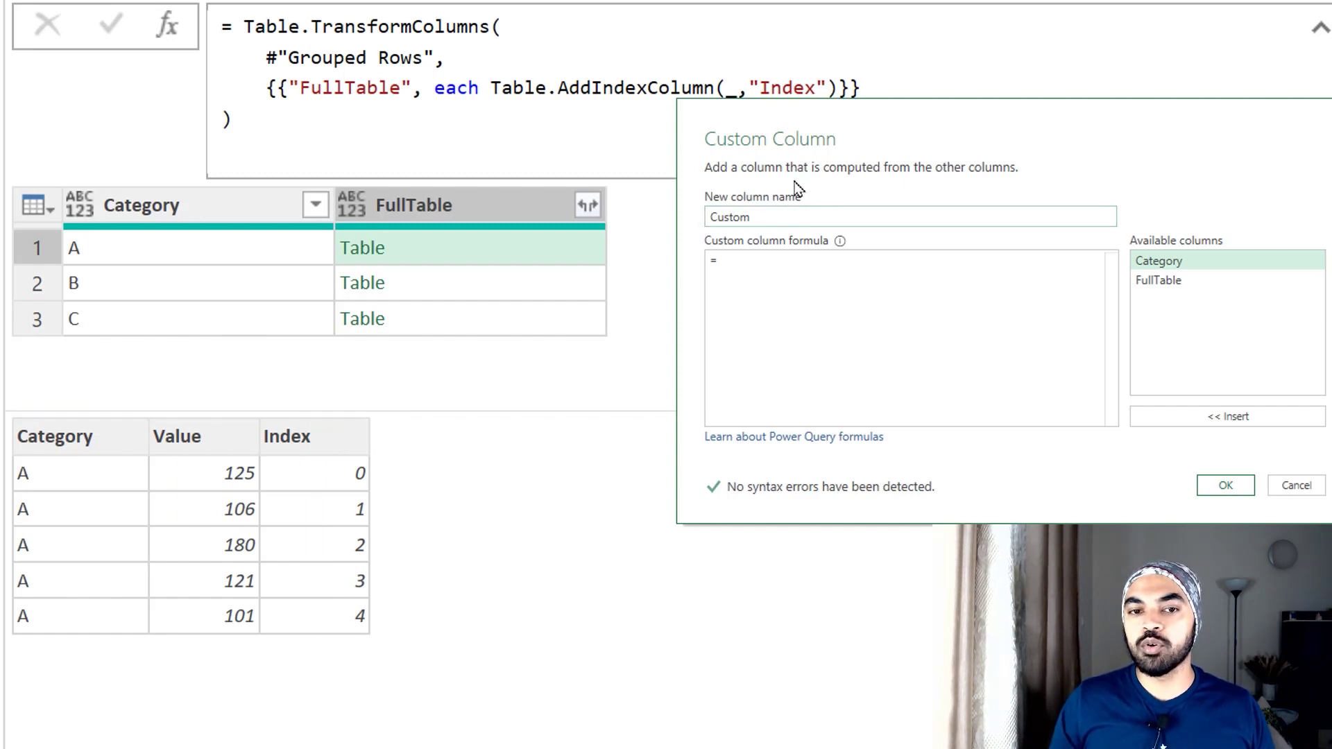
drag(814, 166, 770, 169)
In the custom column formula, write let AllDataTable = [FullTable]
click(745, 273)
key(Return)
text(let)
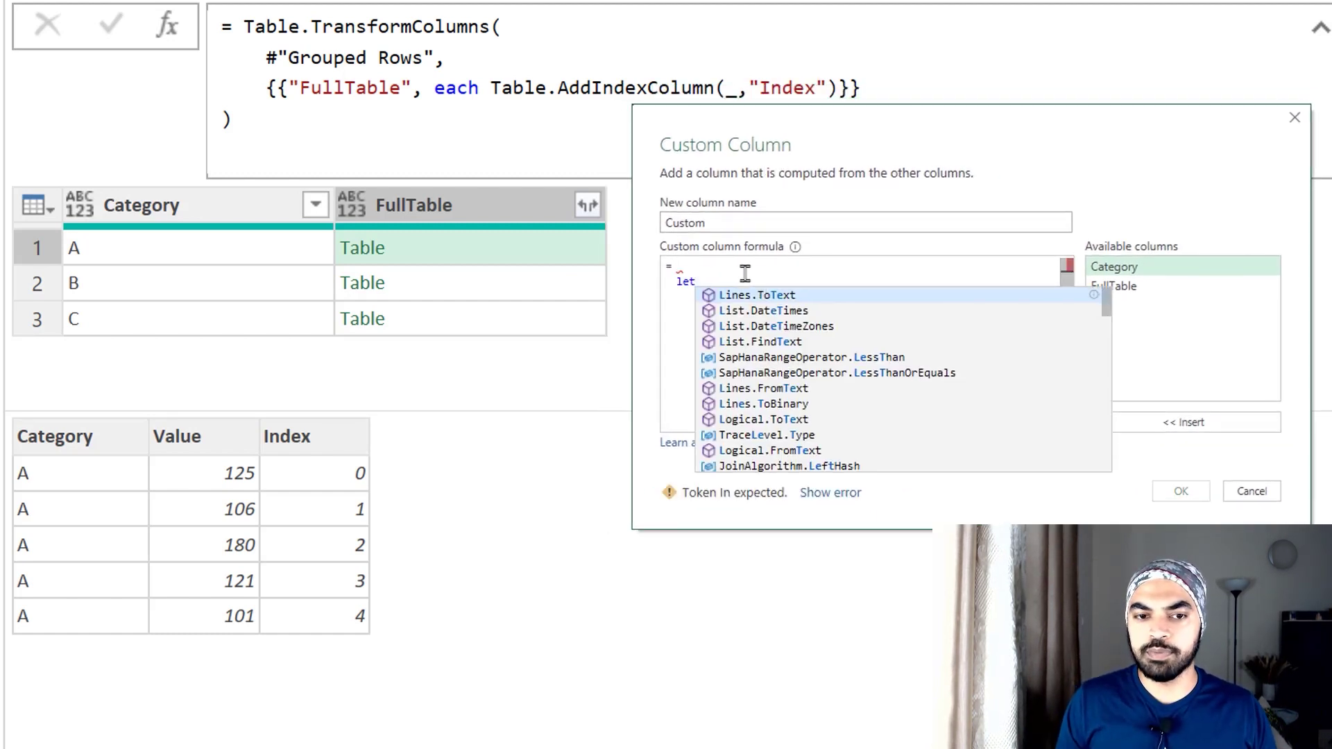
key(Escape)
key(Return)
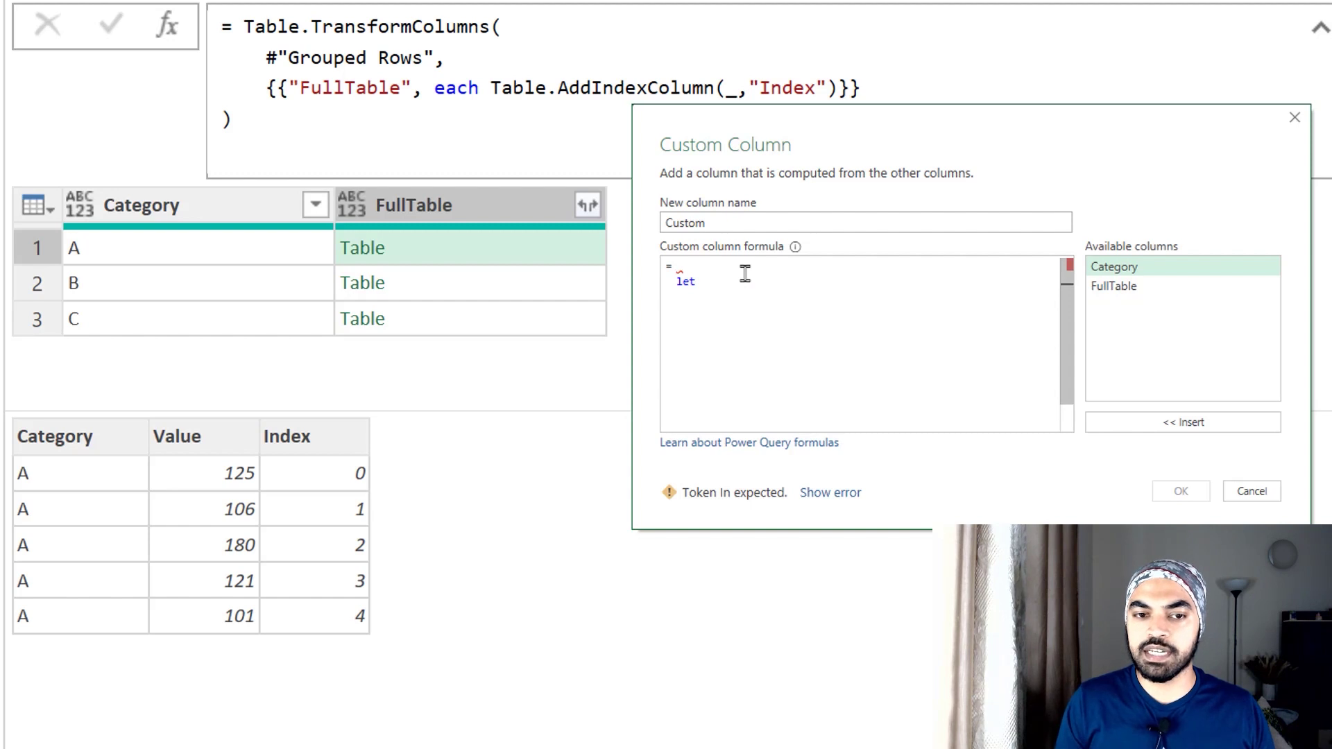
text(Alll)
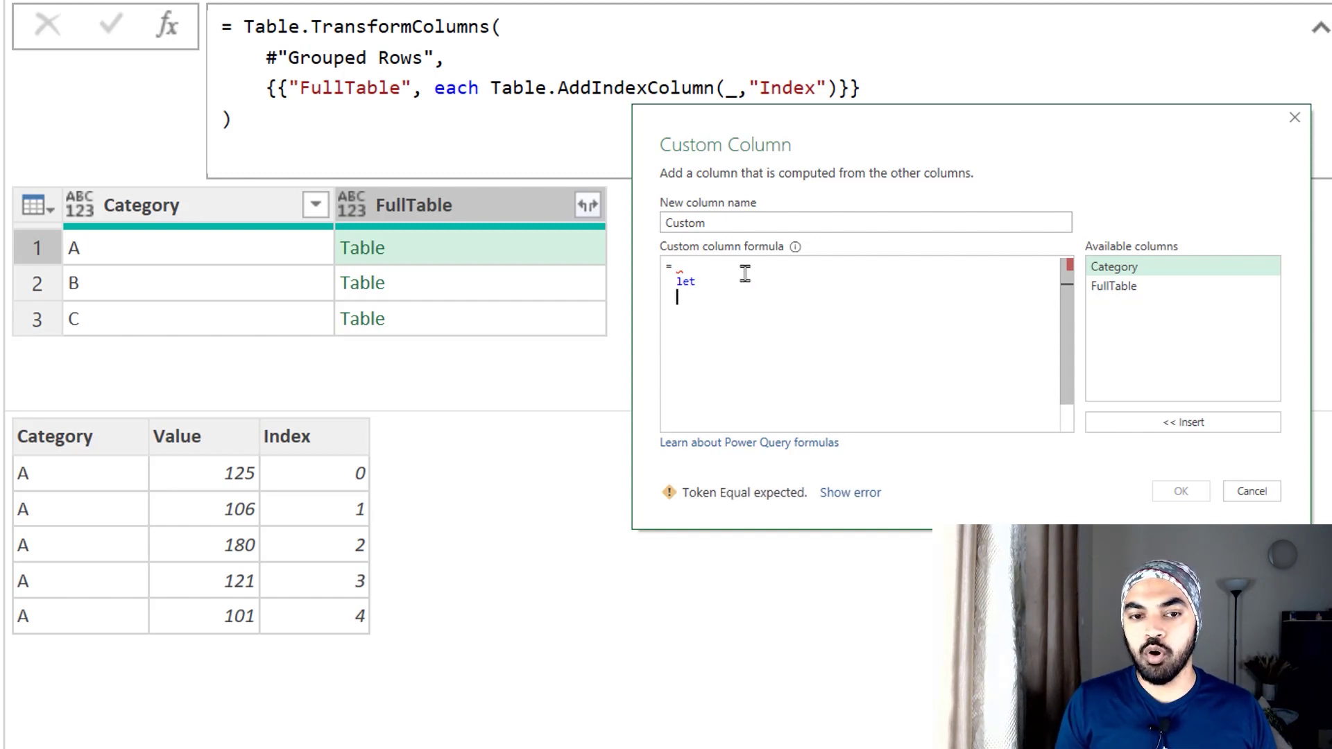
key(BackSpace)
text(DataTa)
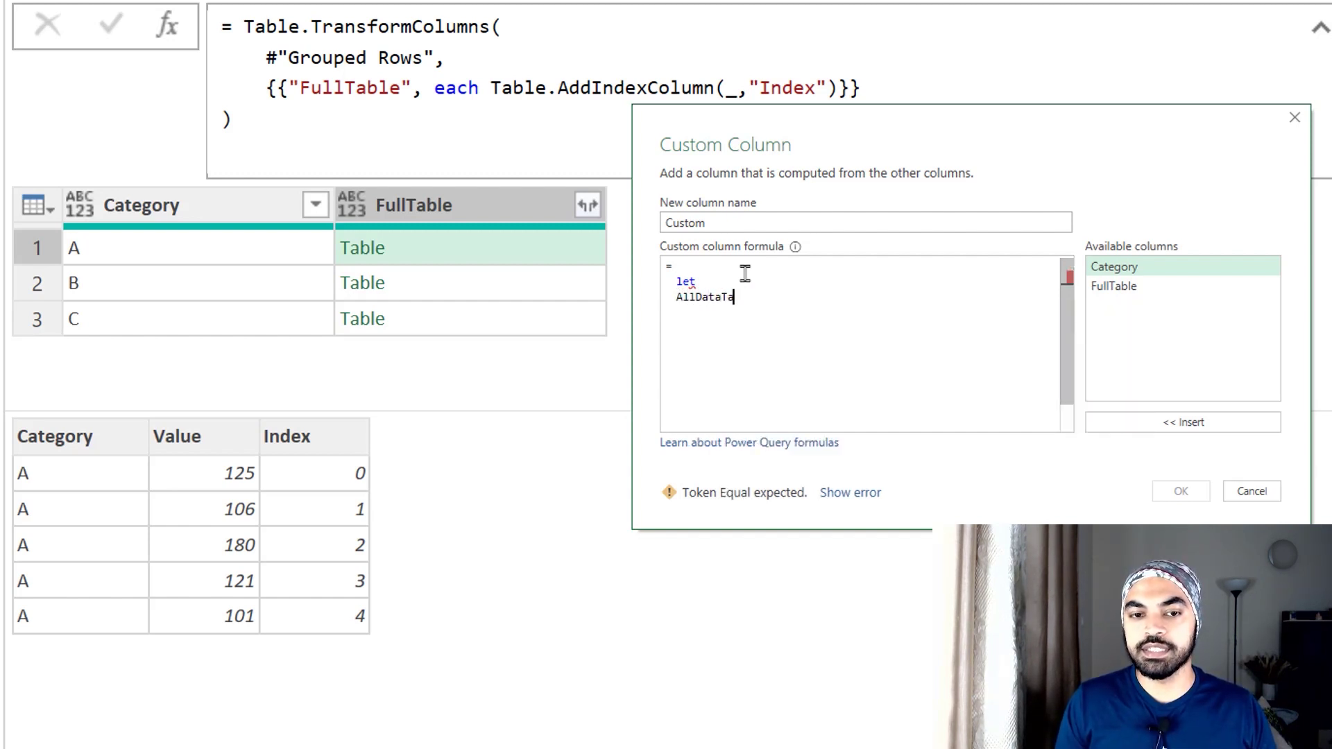
text(ble =)
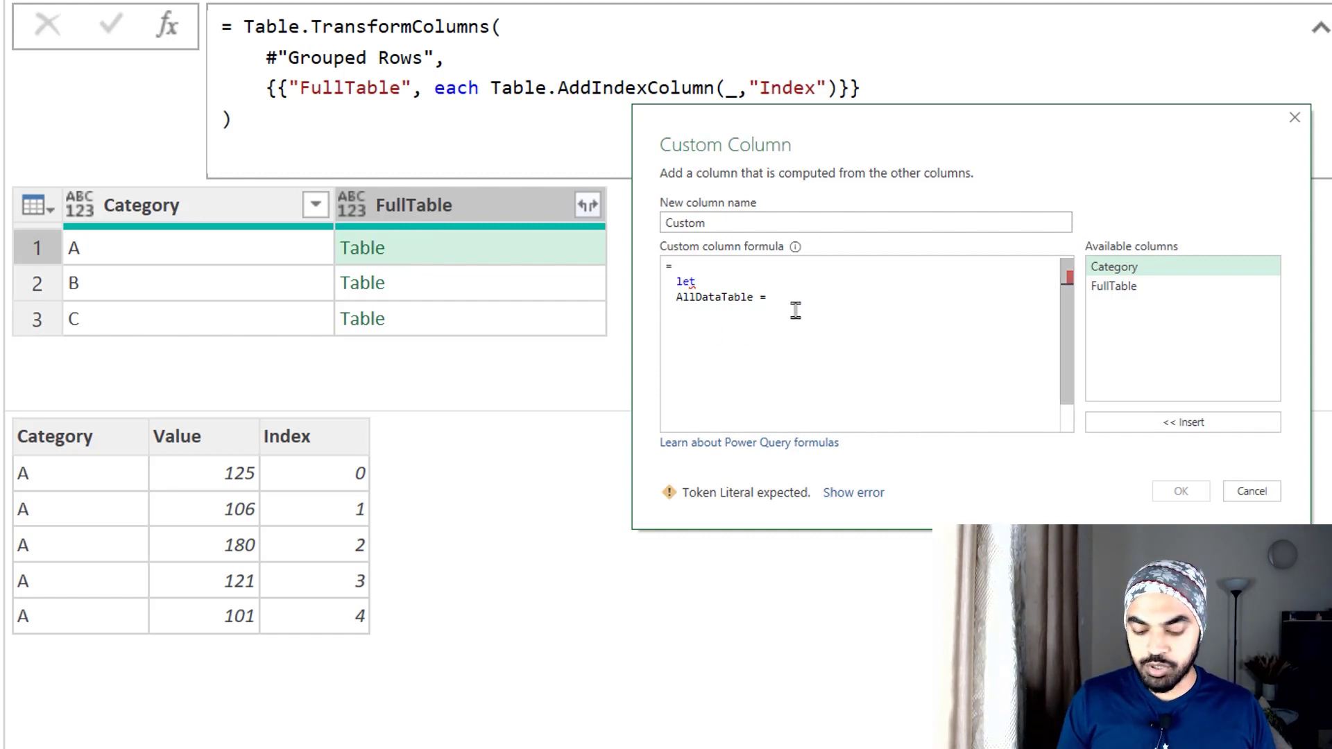
text([FullTable])
Finish the formula with in AllDataTable and add the Custom column
key(Return)
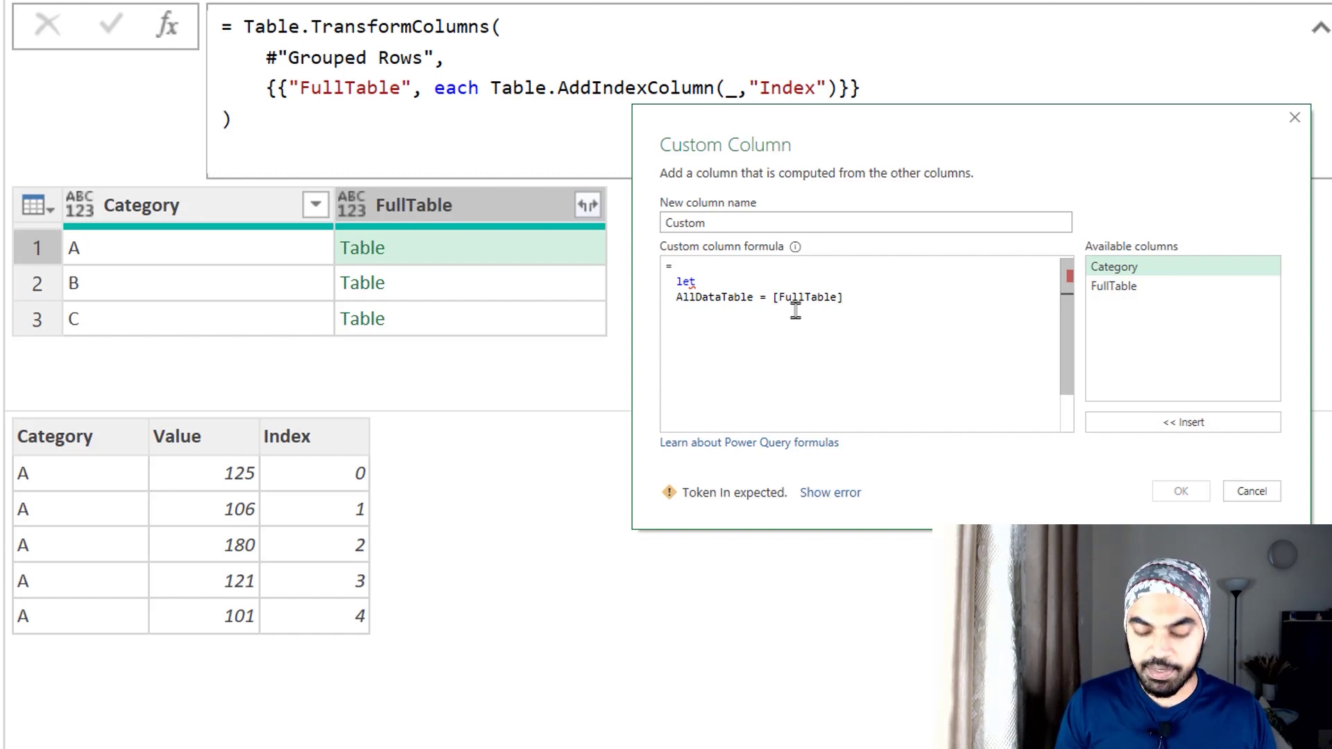
text(in)
key(Escape)
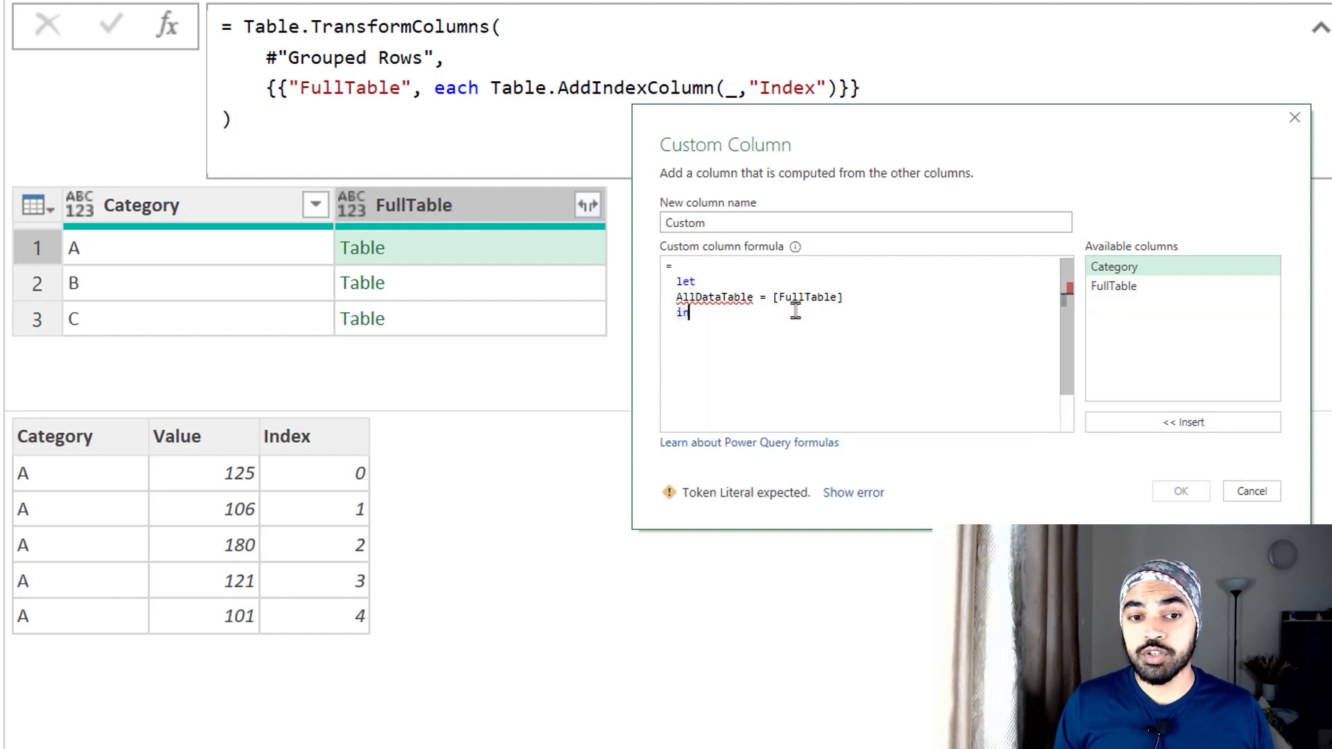
key(Return)
text(all)
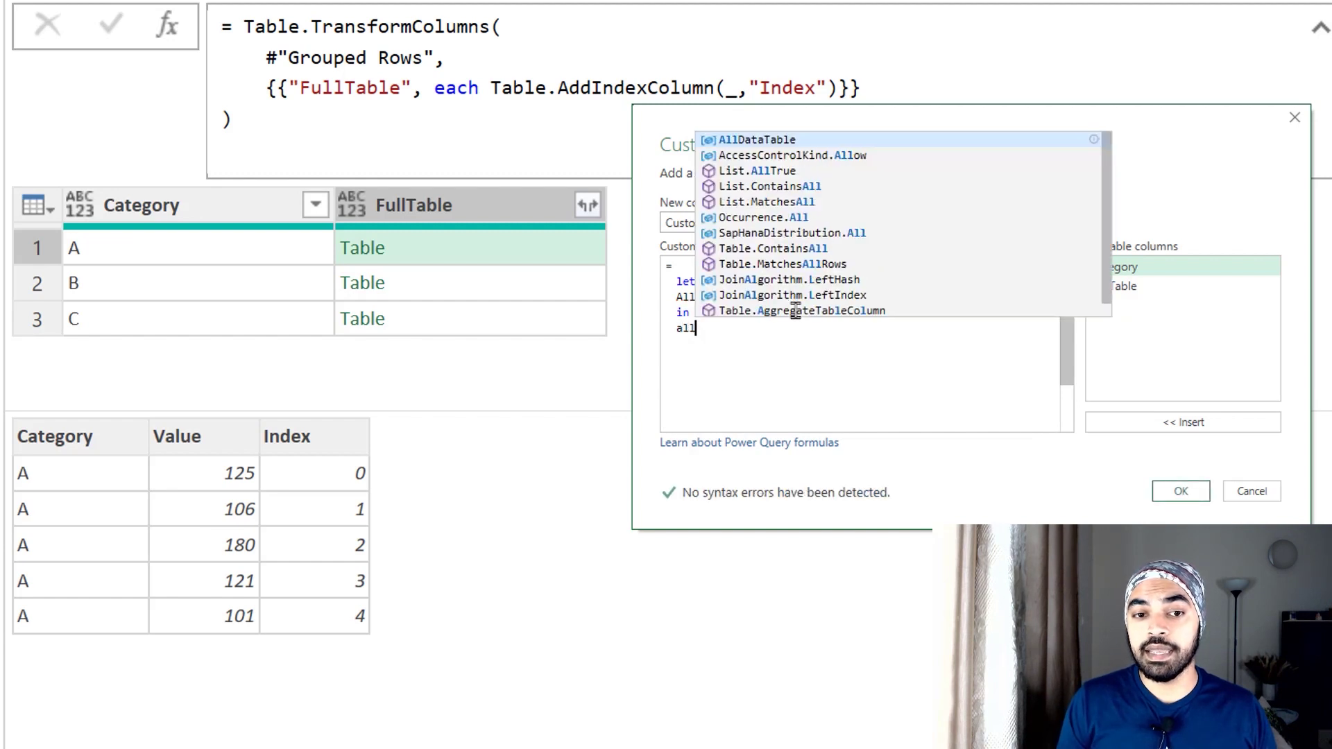
key(Tab)
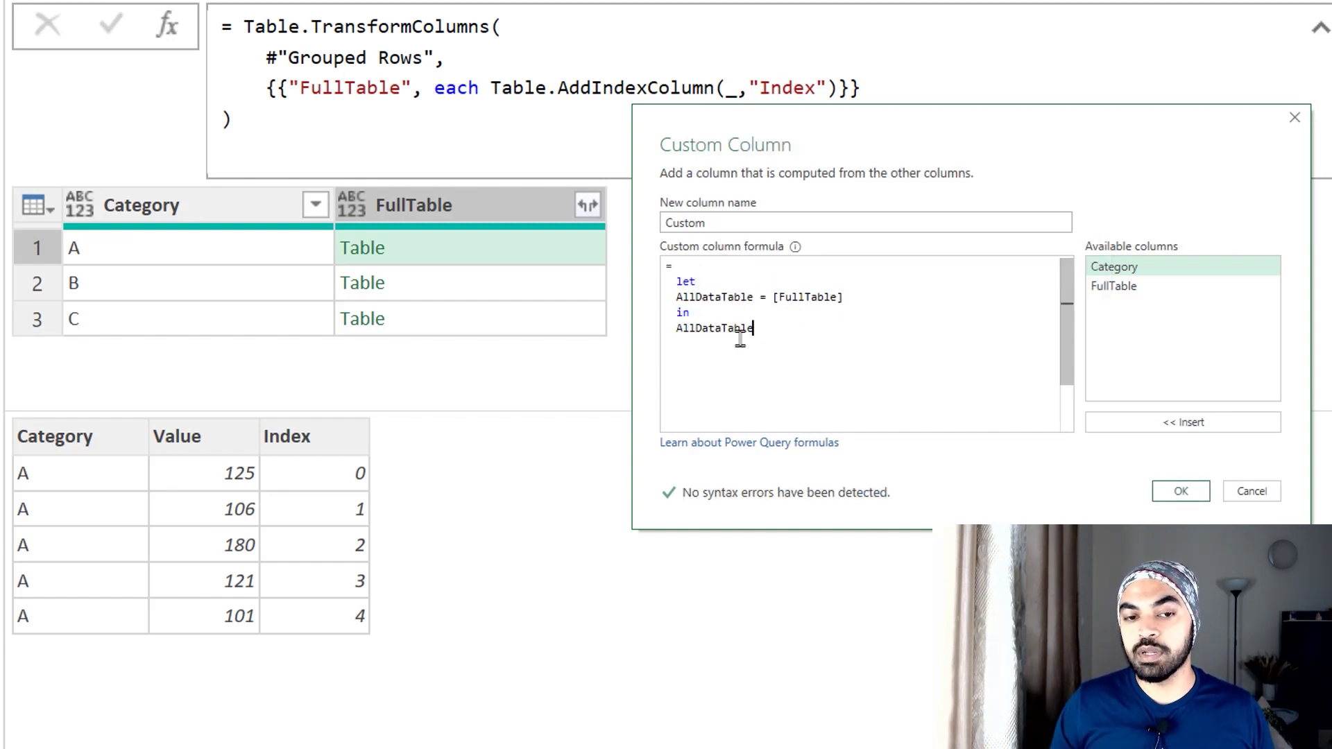
click(1187, 492)
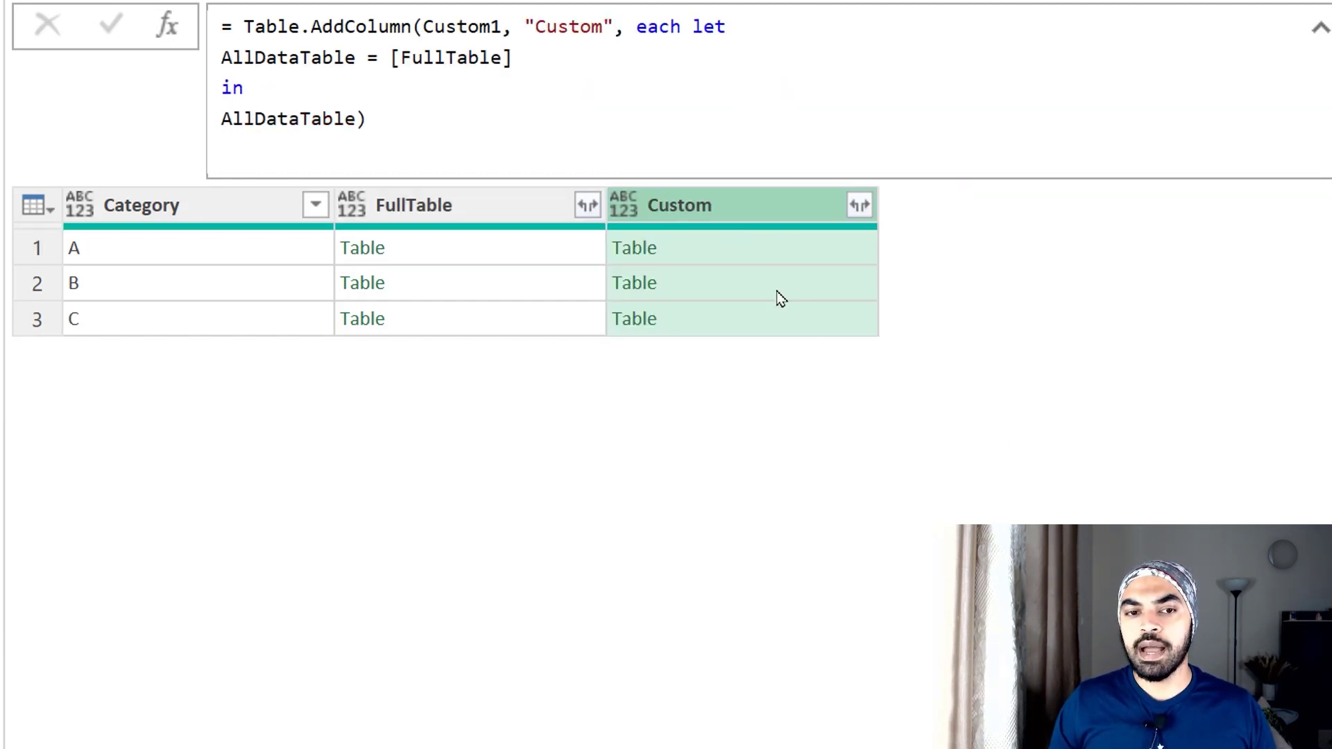
click(726, 258)
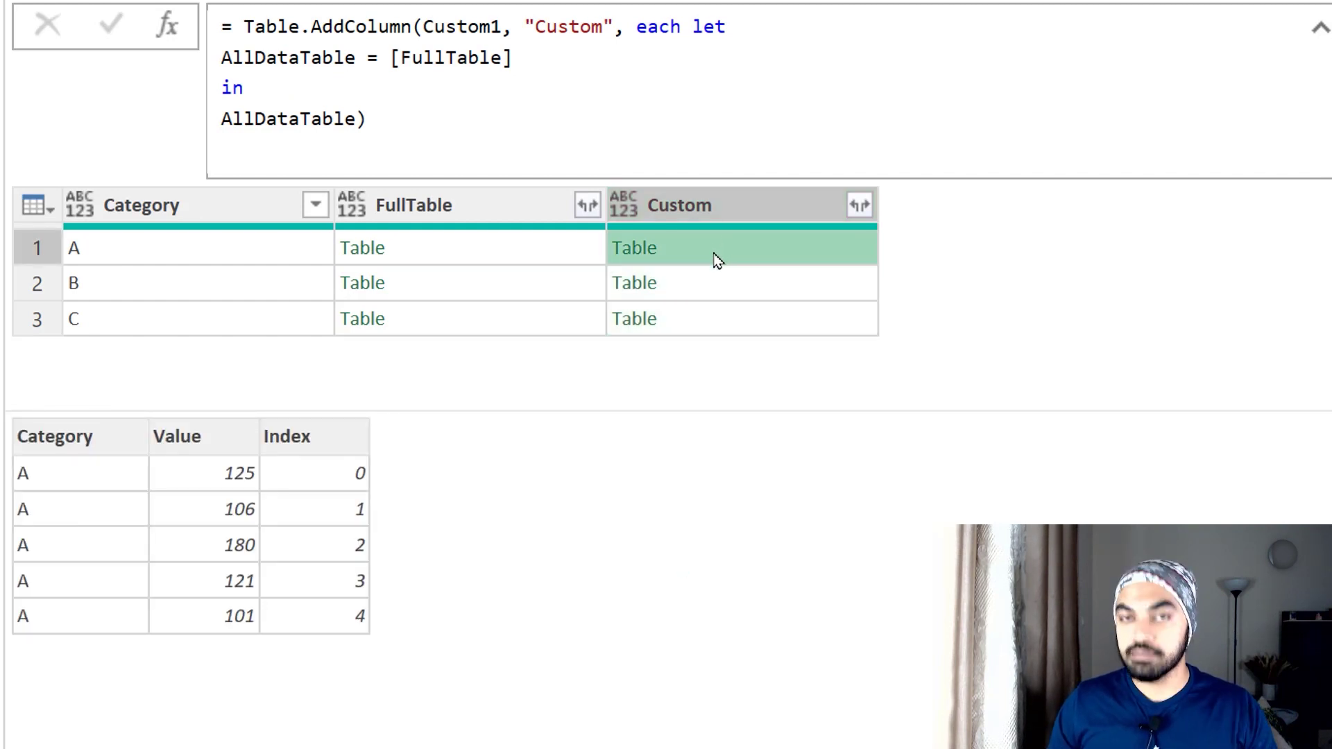
click(555, 258)
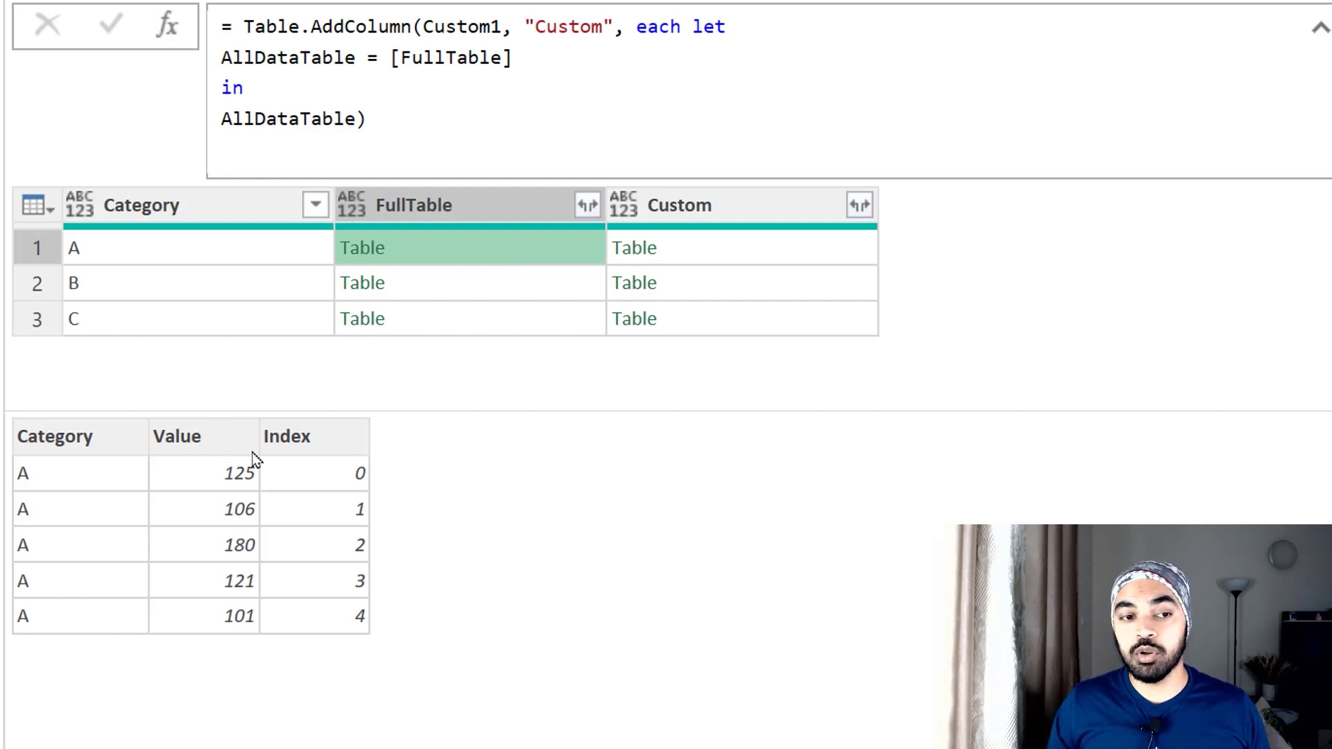
click(737, 253)
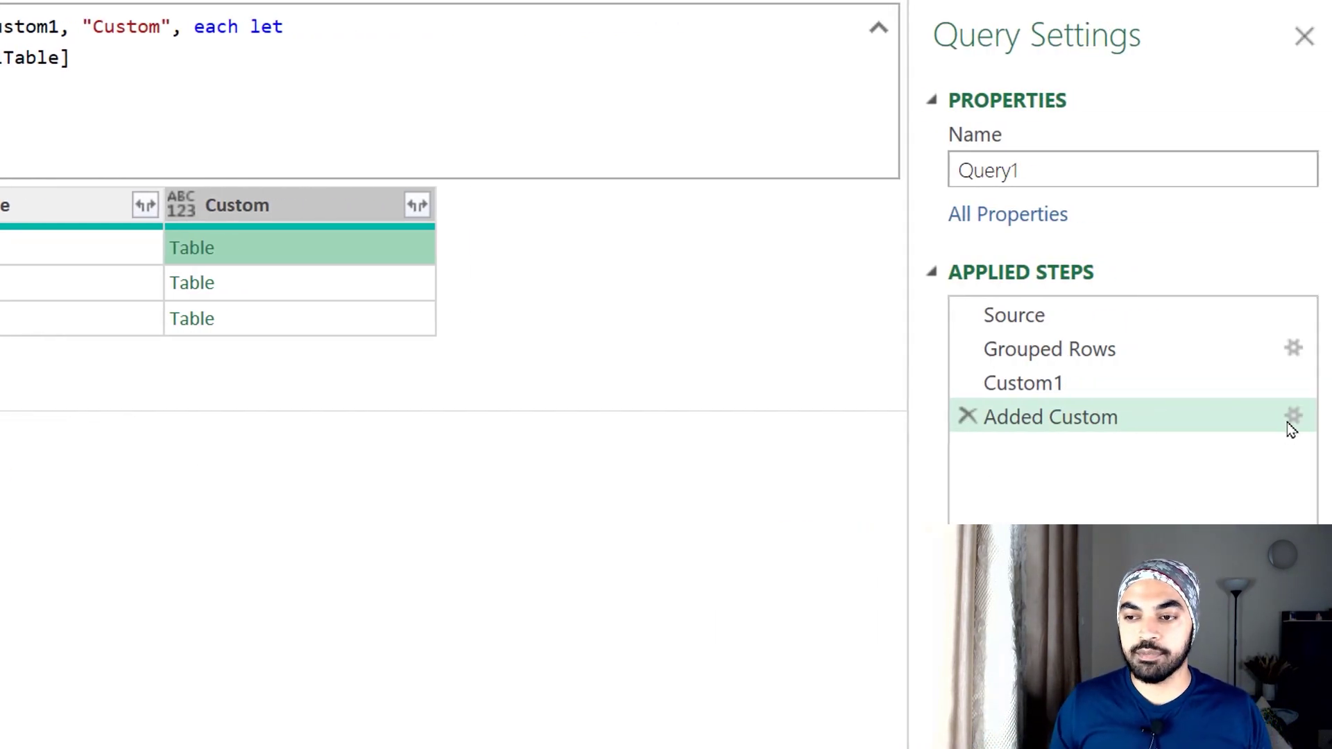
Reopen the Added Custom formula and insert a PreRowValue = line before in
click(1293, 416)
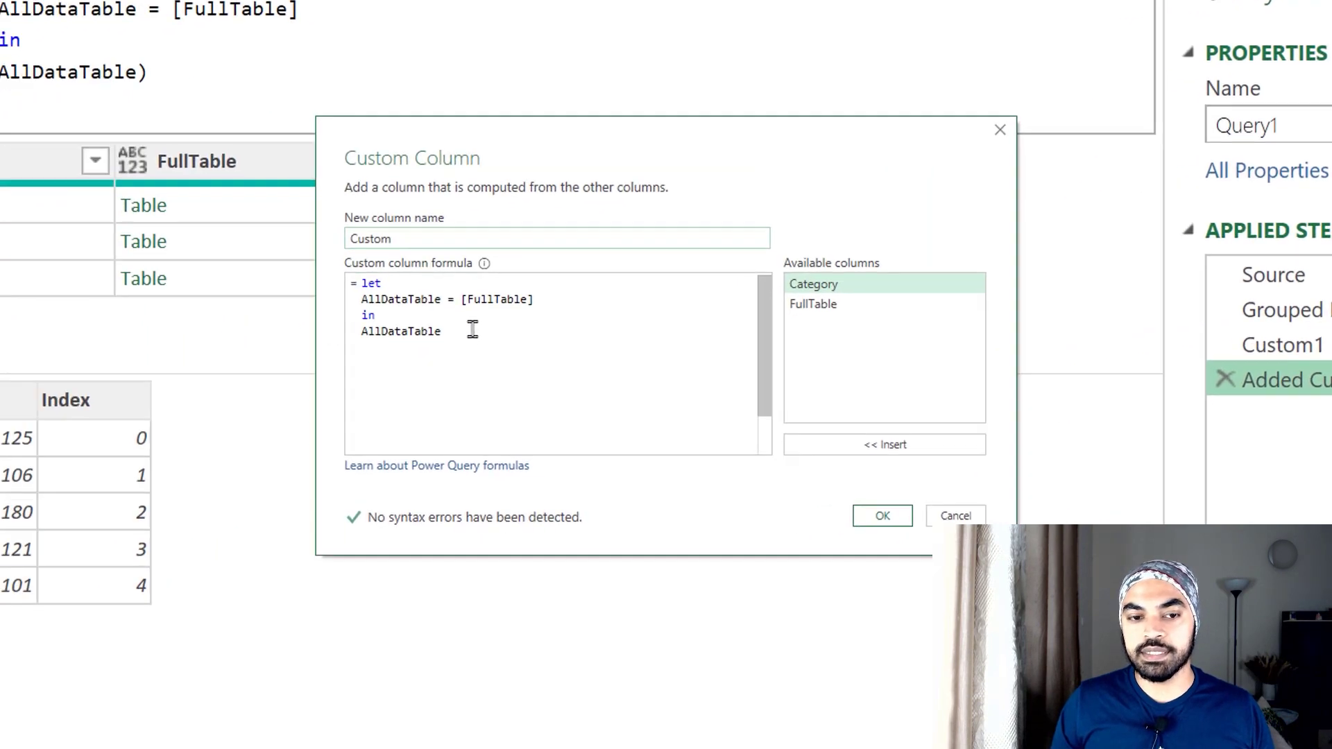
key(Return)
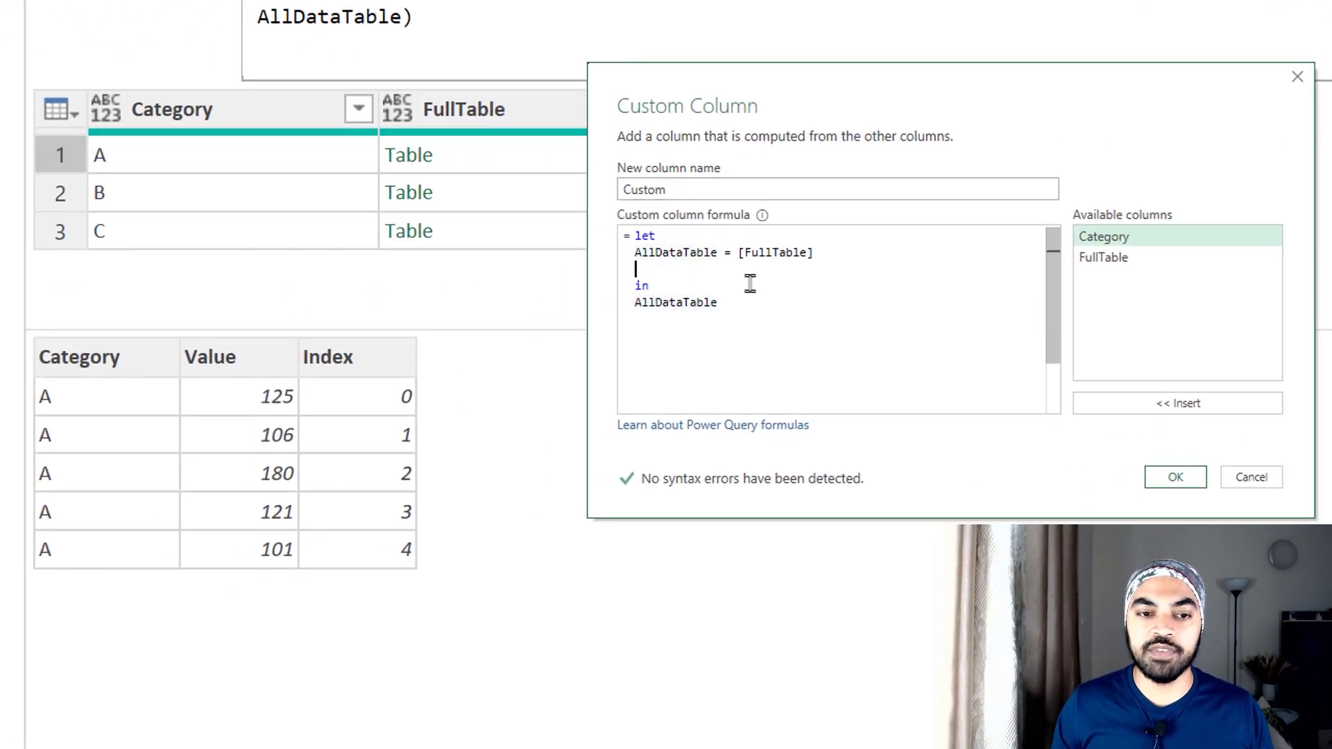
text(PreRowValue =)
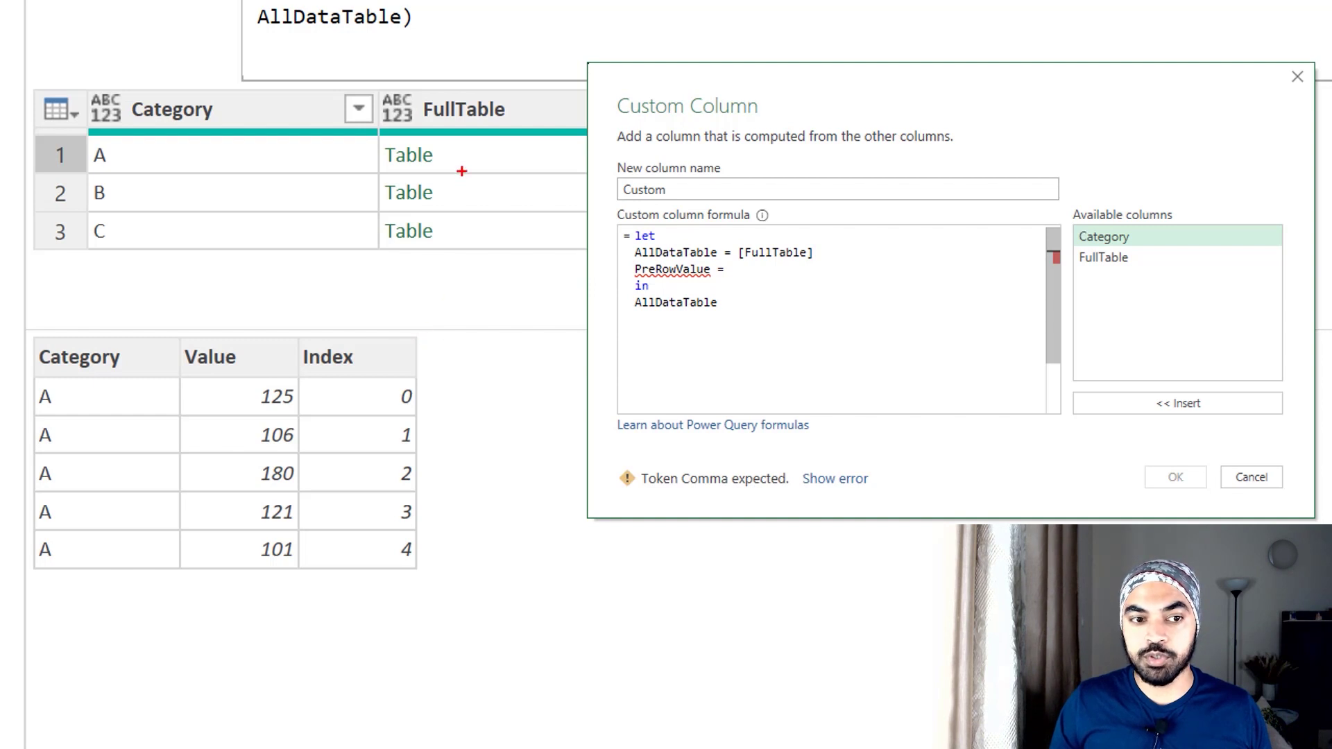
drag(421, 338, 534, 567)
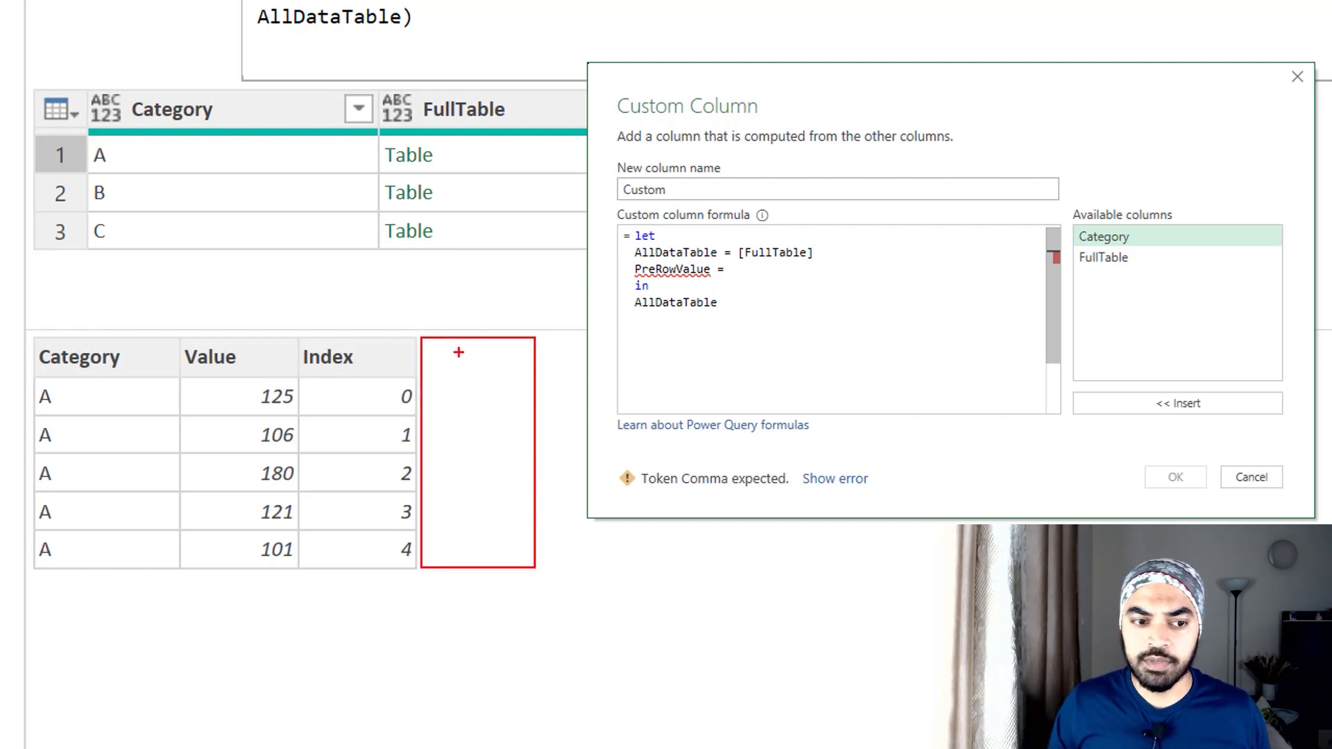
drag(458, 352, 482, 398)
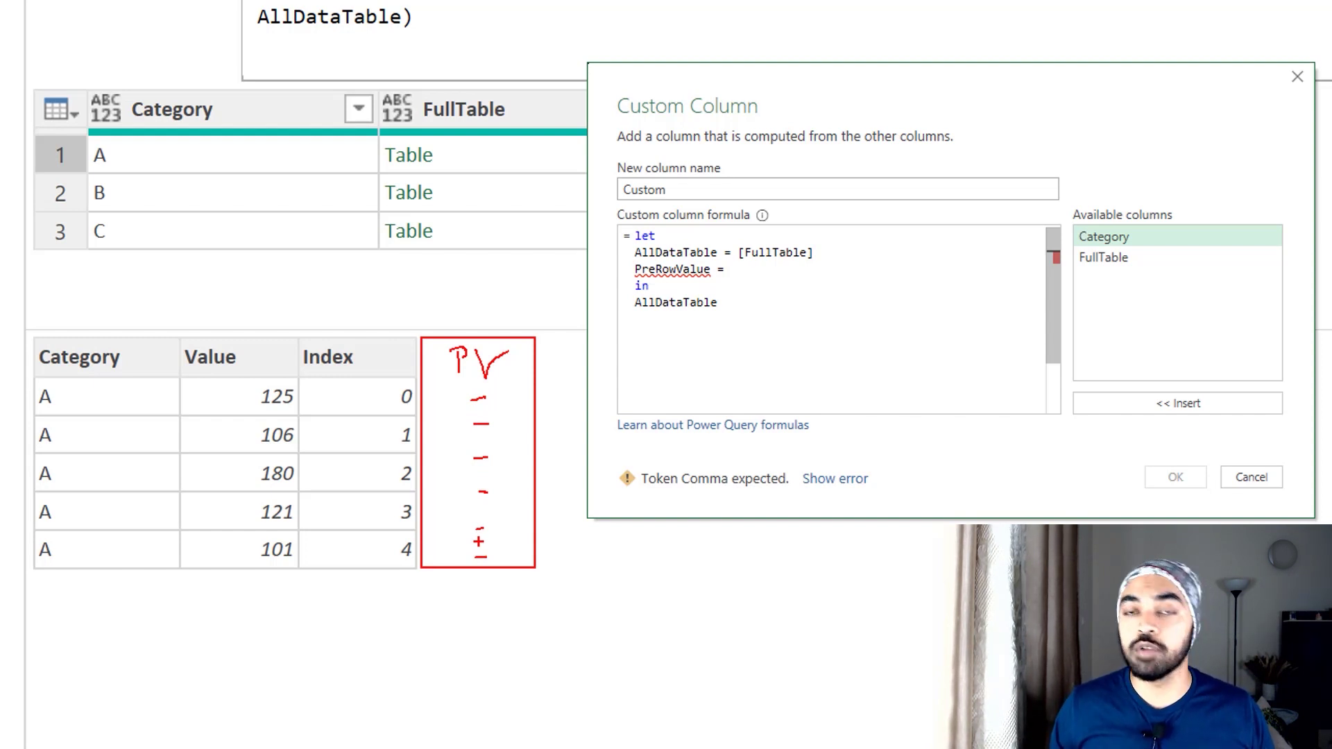
key(Escape)
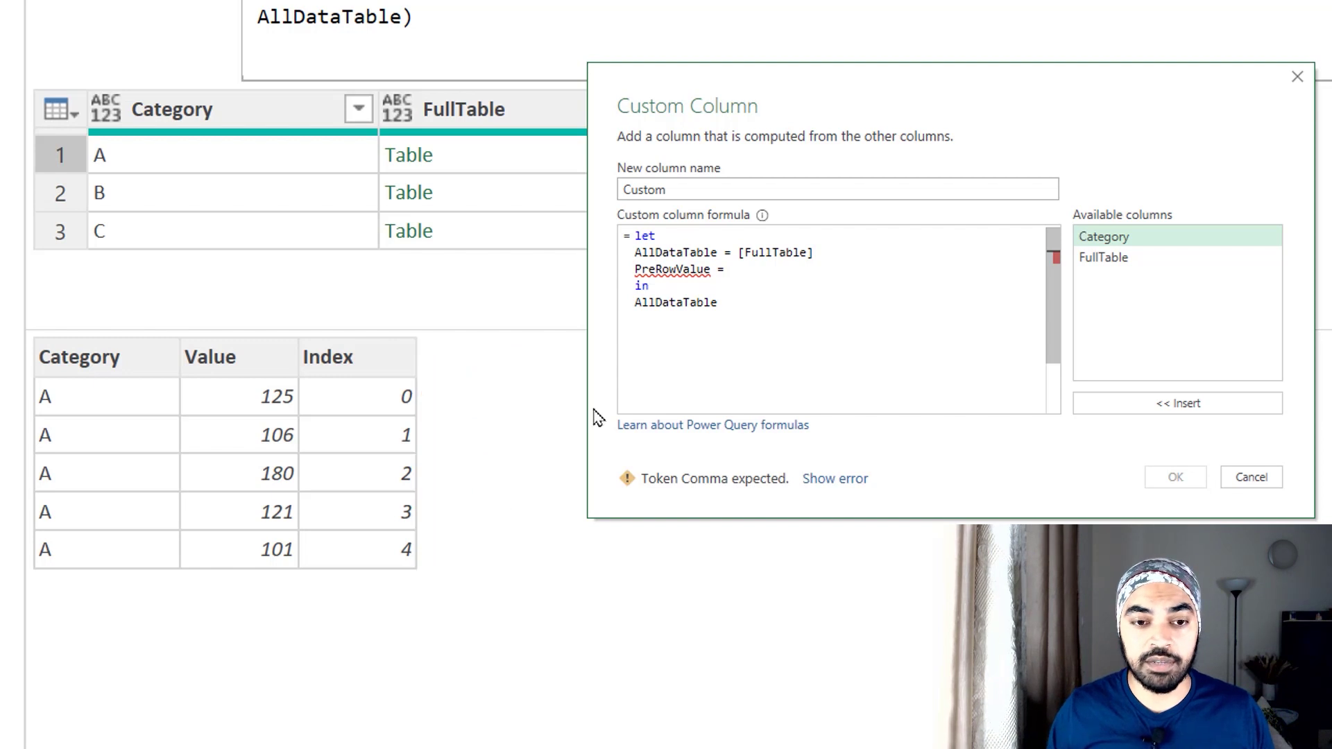
Define PreRowValue as Table.AddColumn(AllDataTable, "PrevValue", each 1)
click(781, 269)
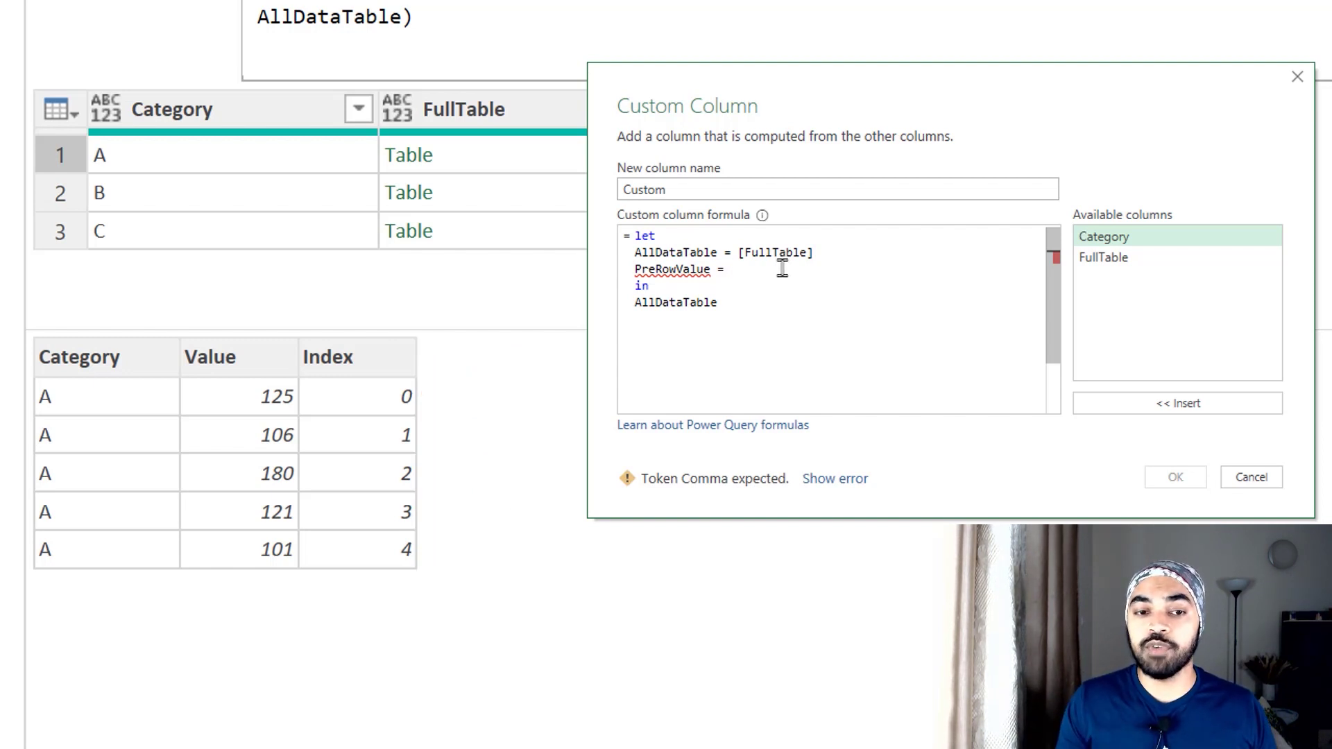
text(Table.A)
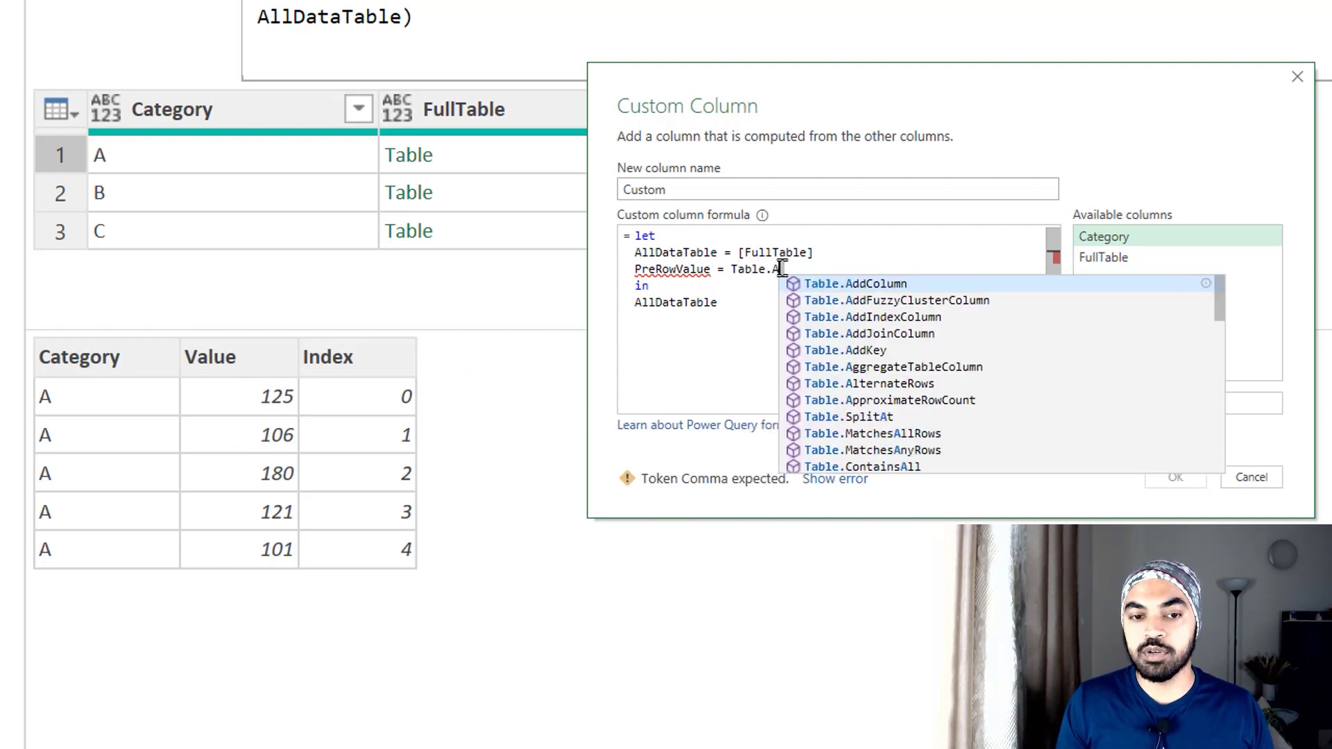
text(ddColumn)
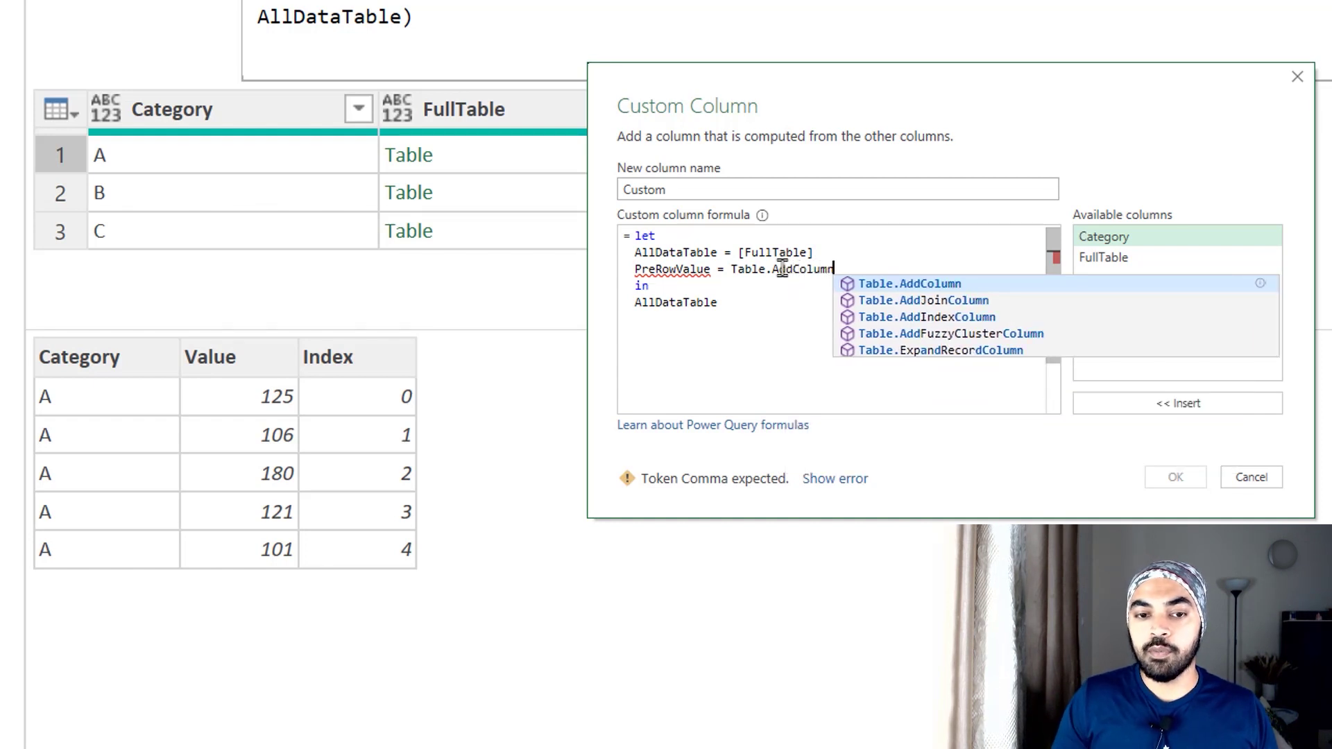
text(()
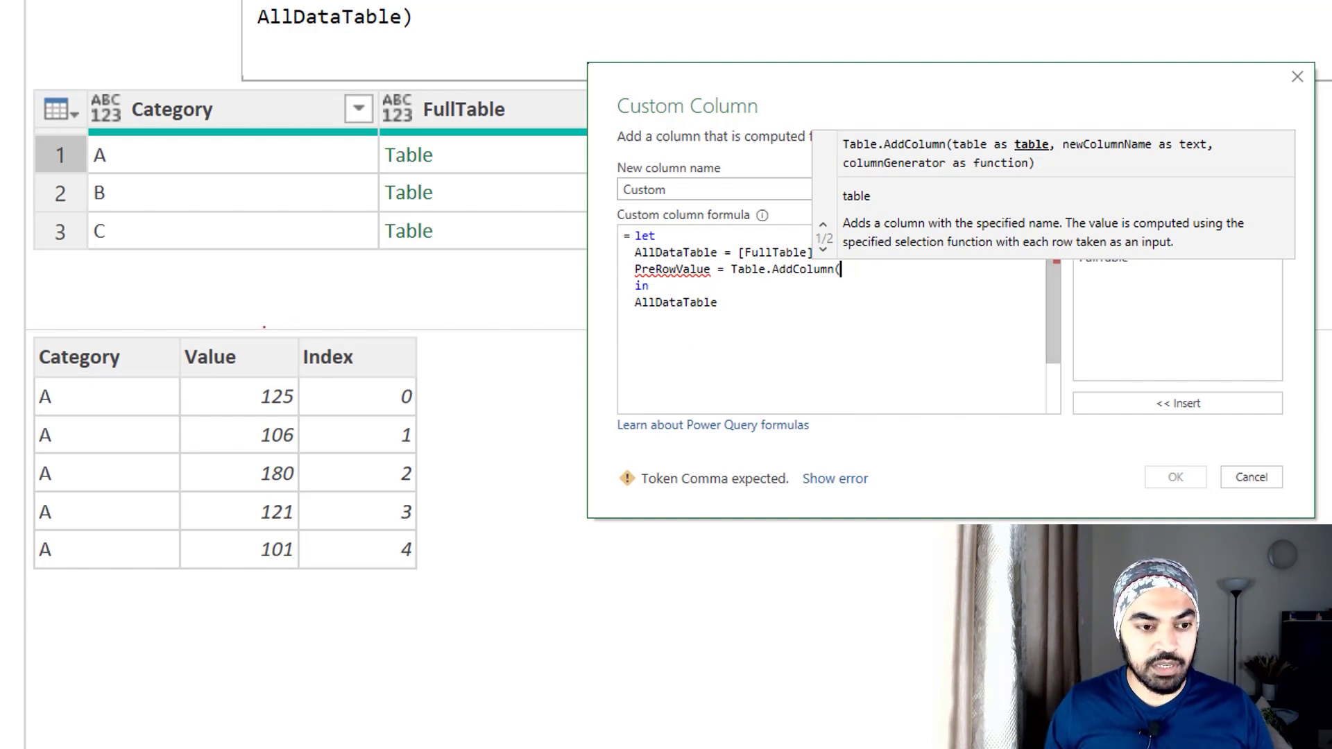
drag(20, 333, 439, 593)
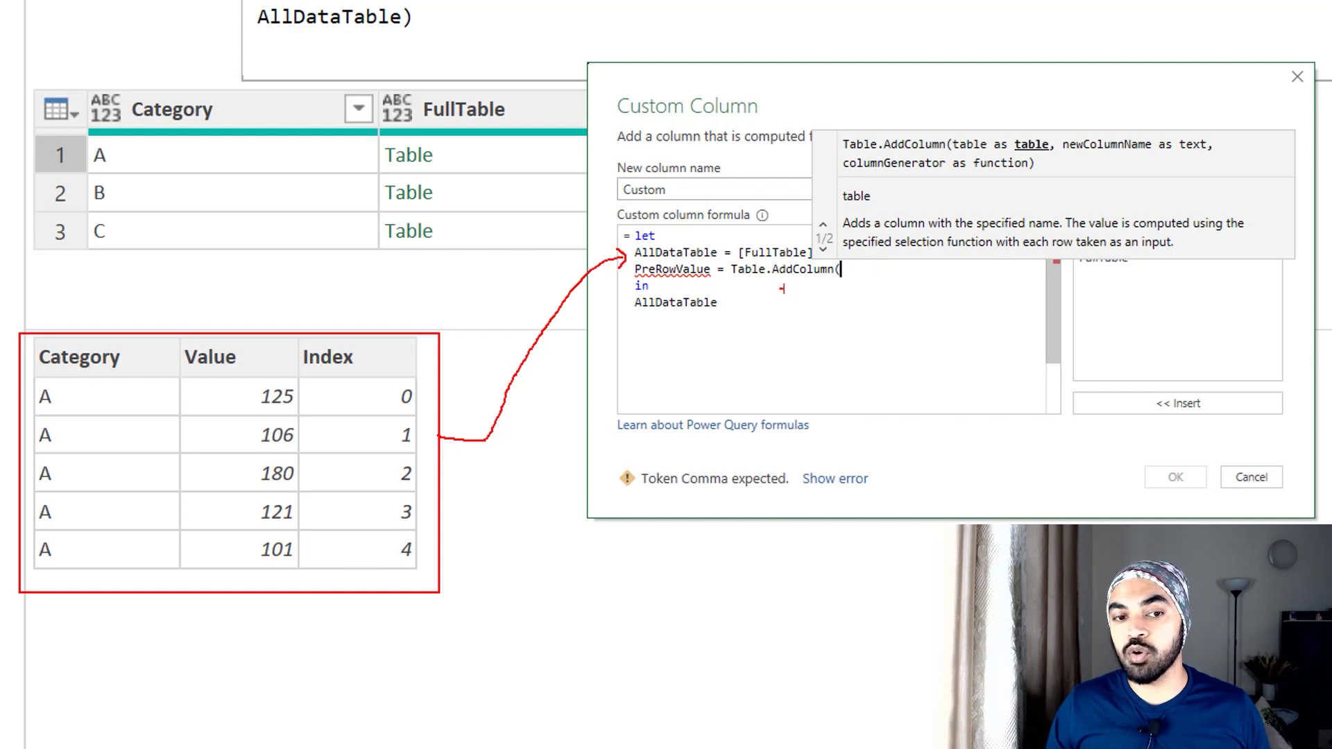
key(Escape)
text(All)
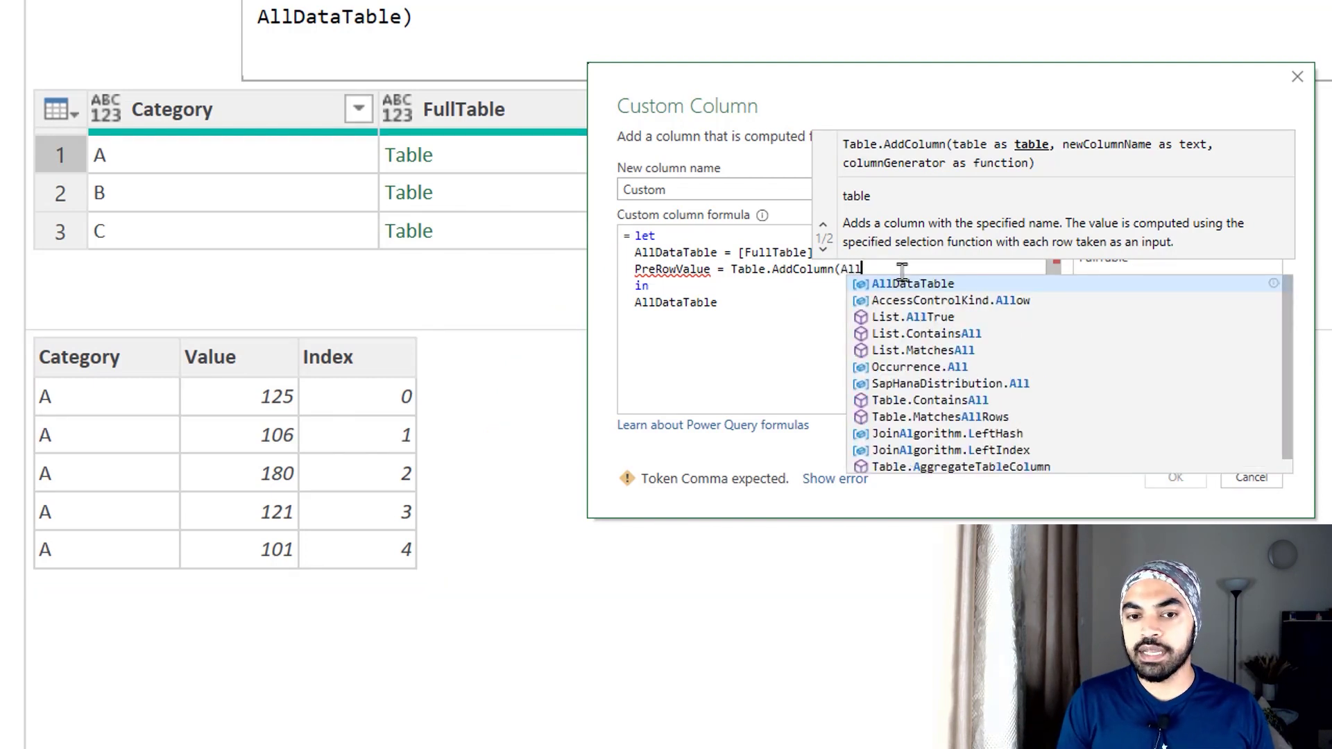
key(Tab)
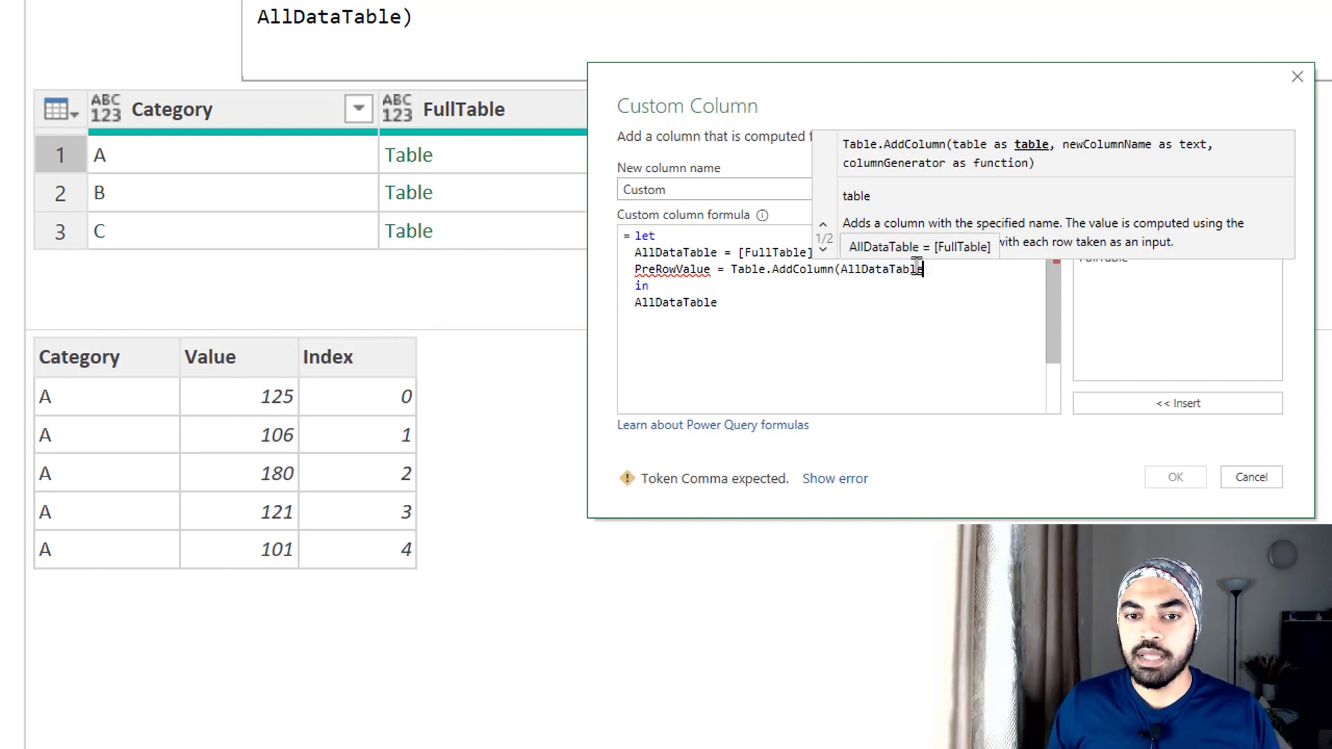
text(,)
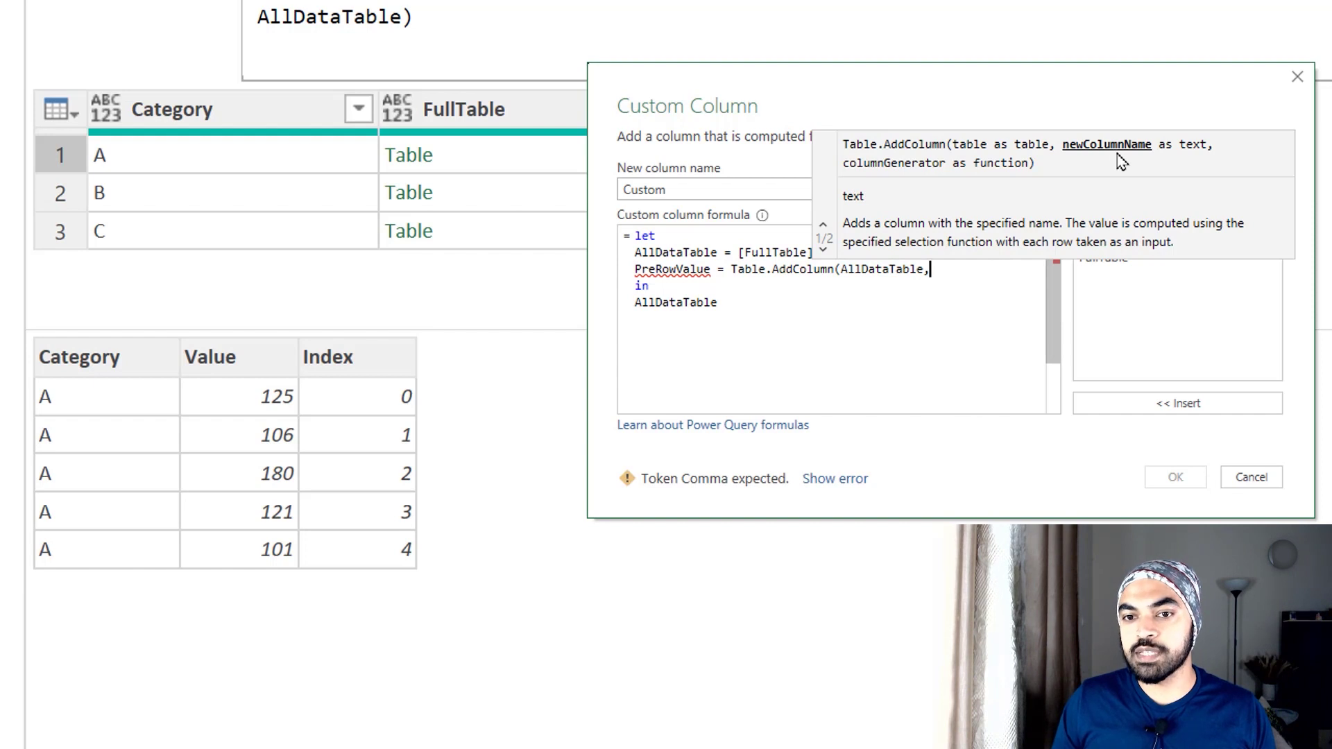
text( ")
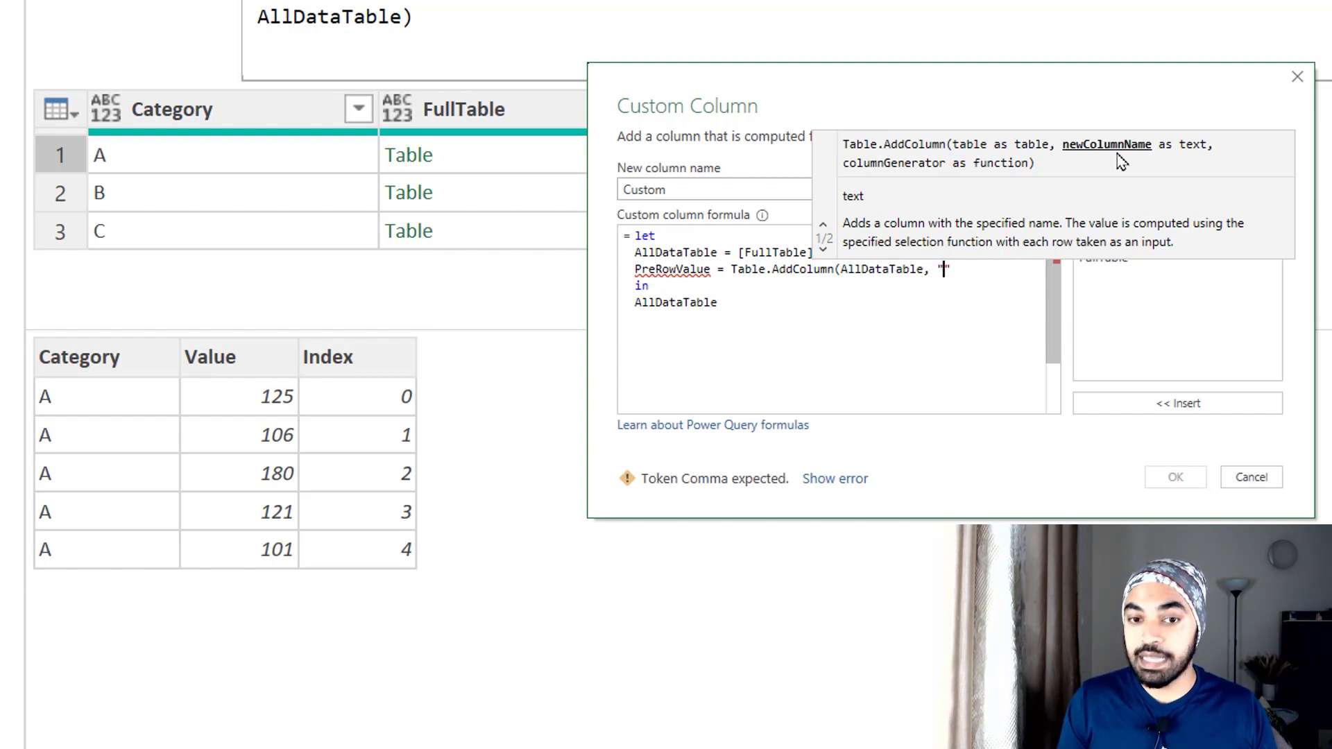
text(Prev)
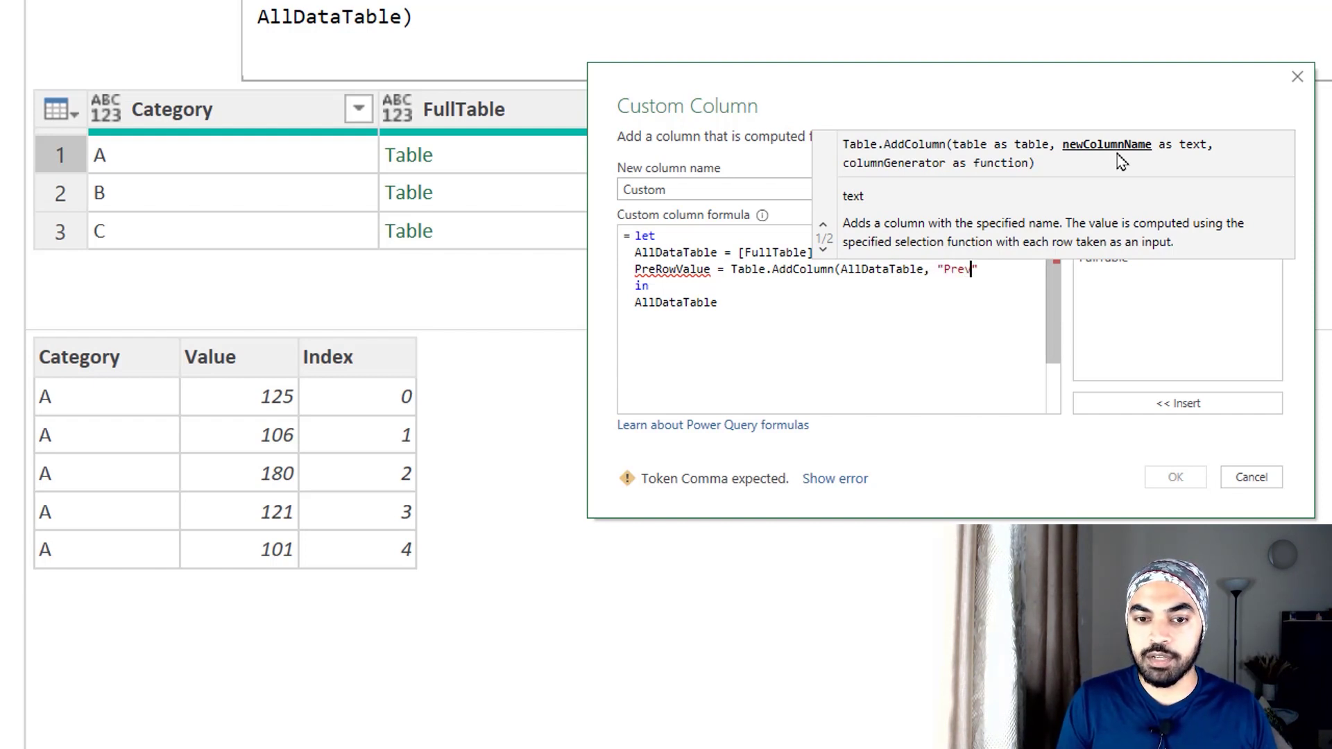
text(Value",)
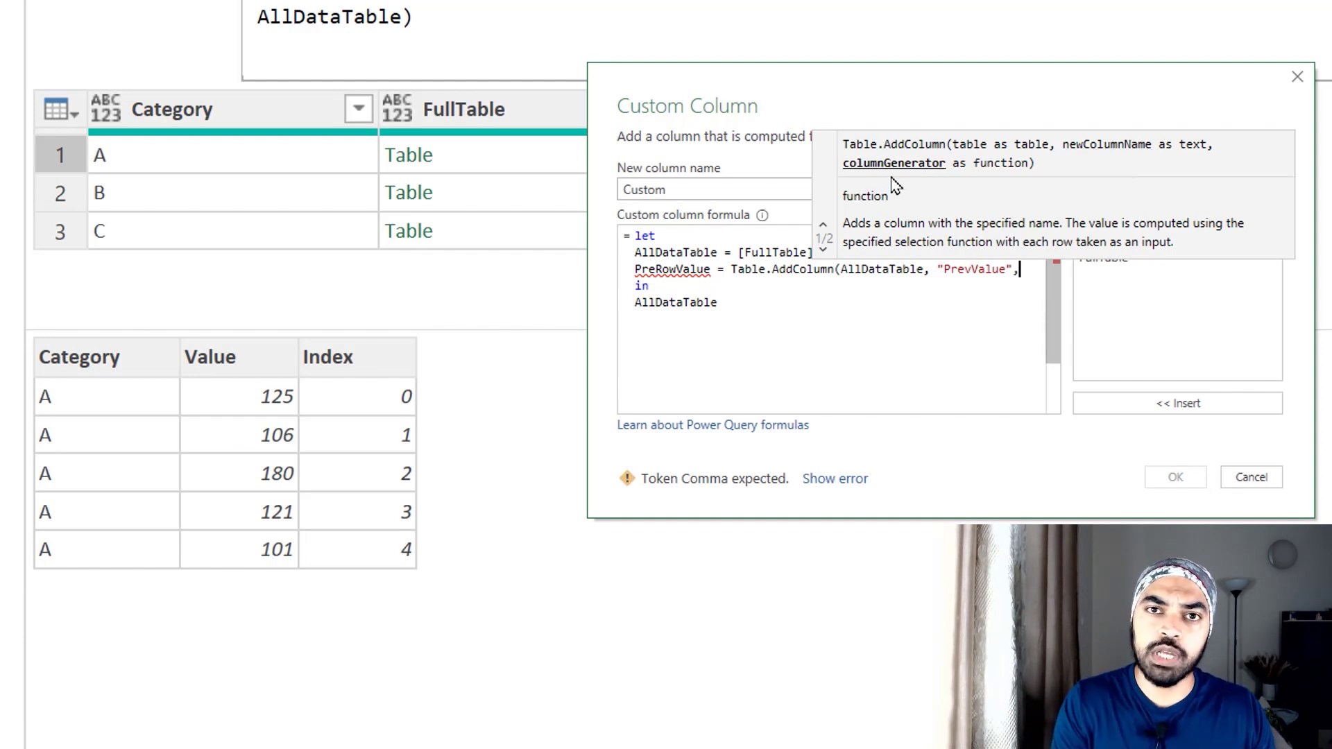
key(Return)
text(each)
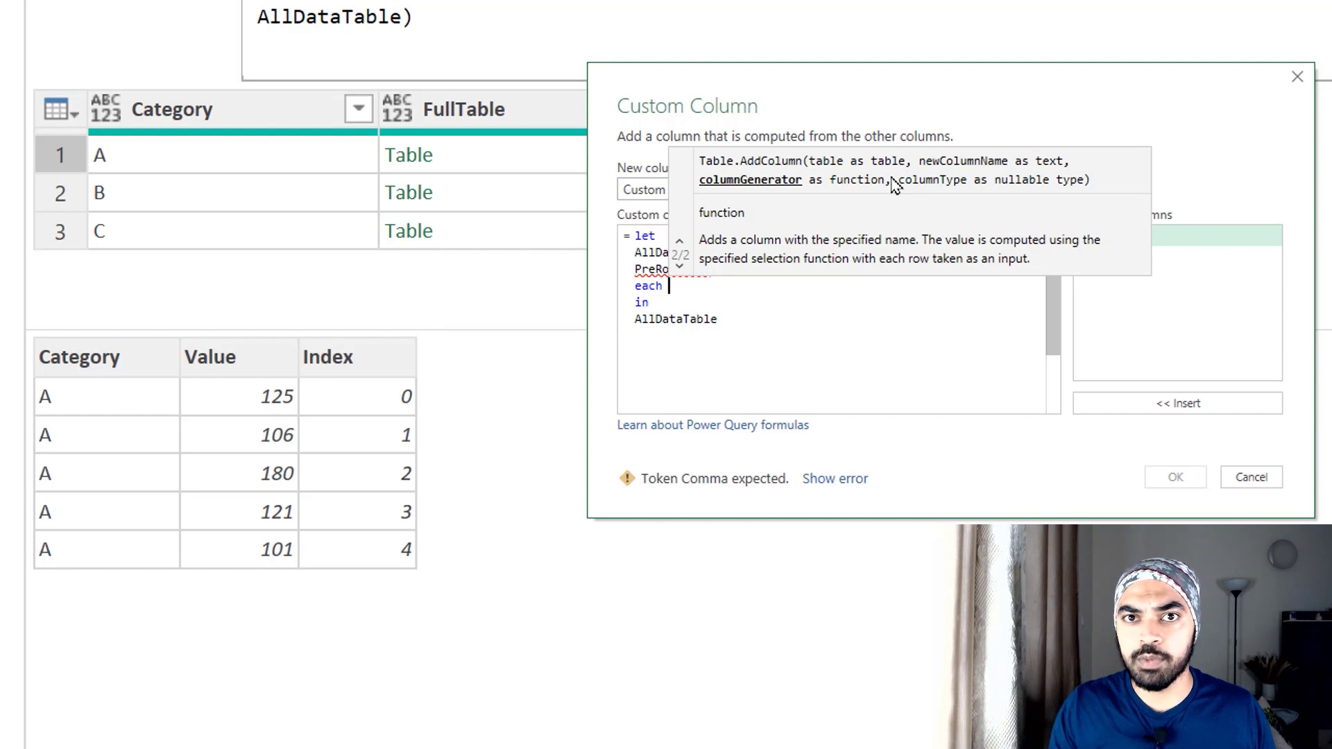
text( 1)
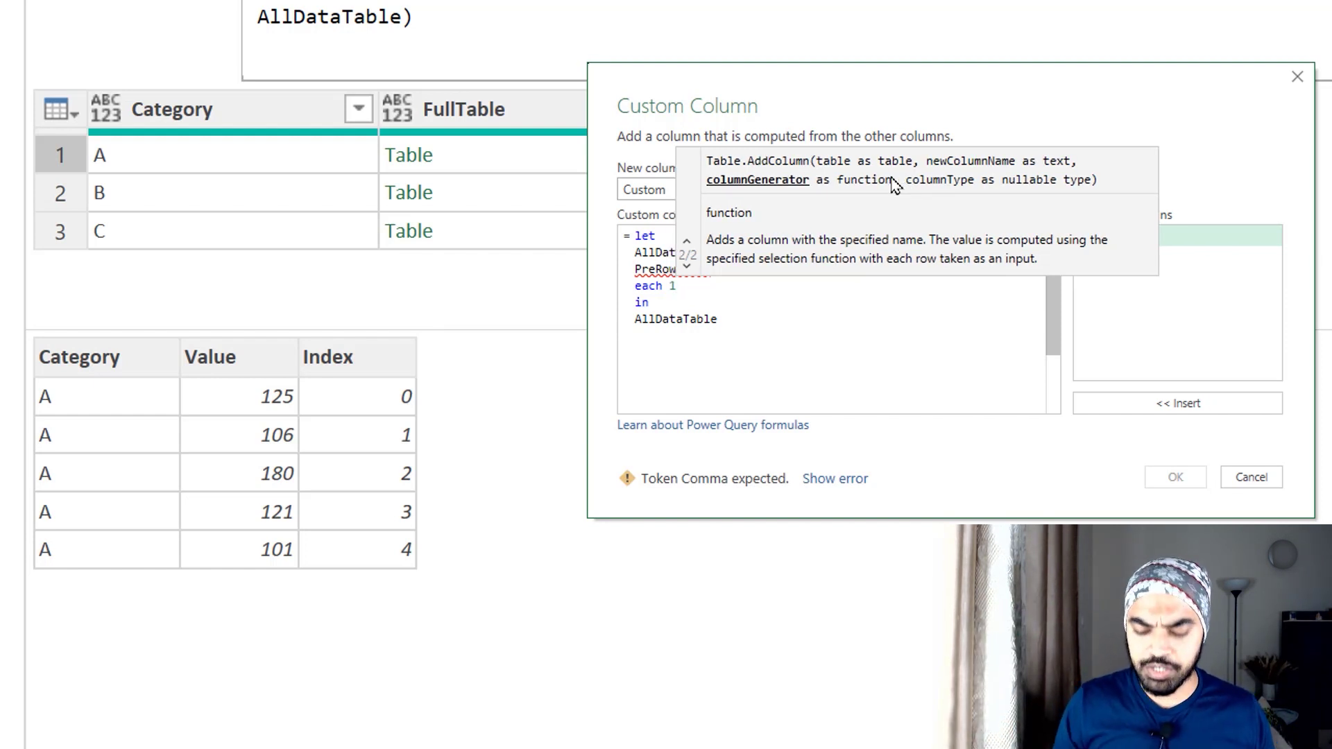
text())
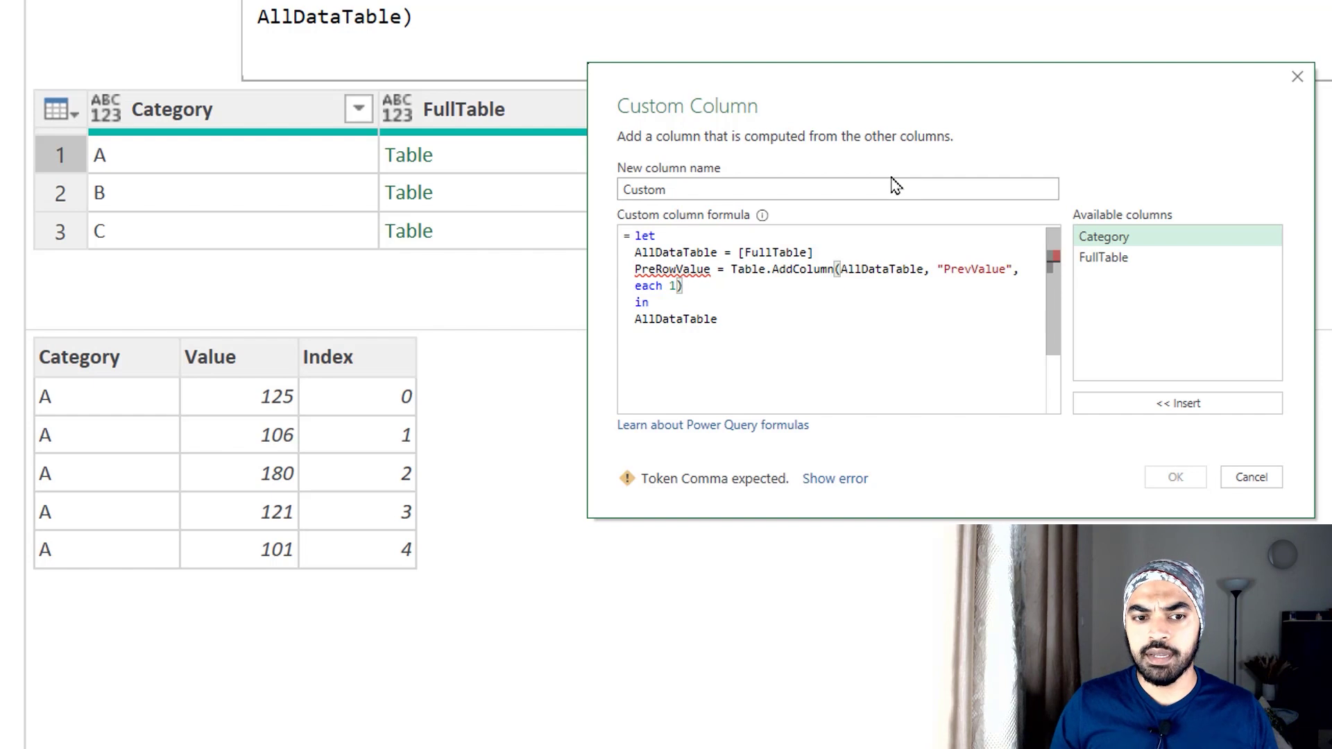
Add the missing comma after AllDataTable, return PreRowValue, and indent the formula across lines
click(737, 316)
click(832, 249)
text(,)
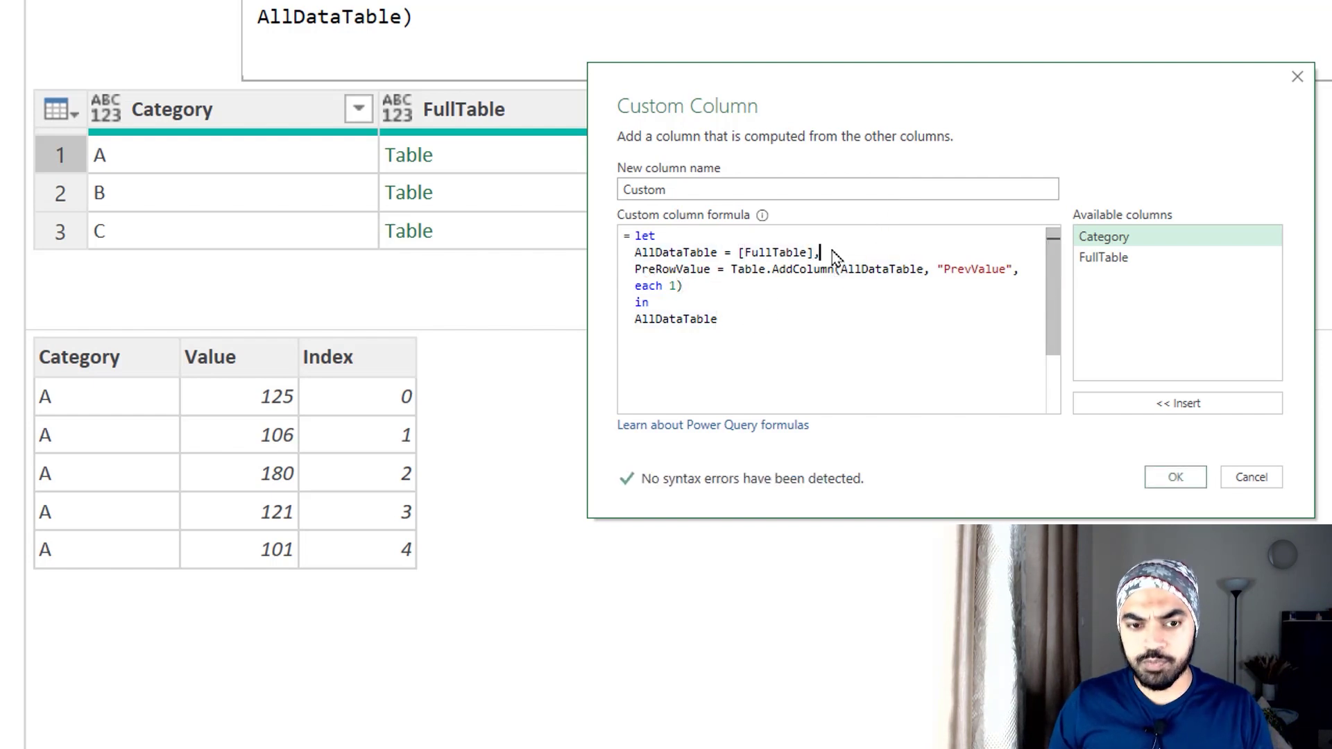
click(729, 326)
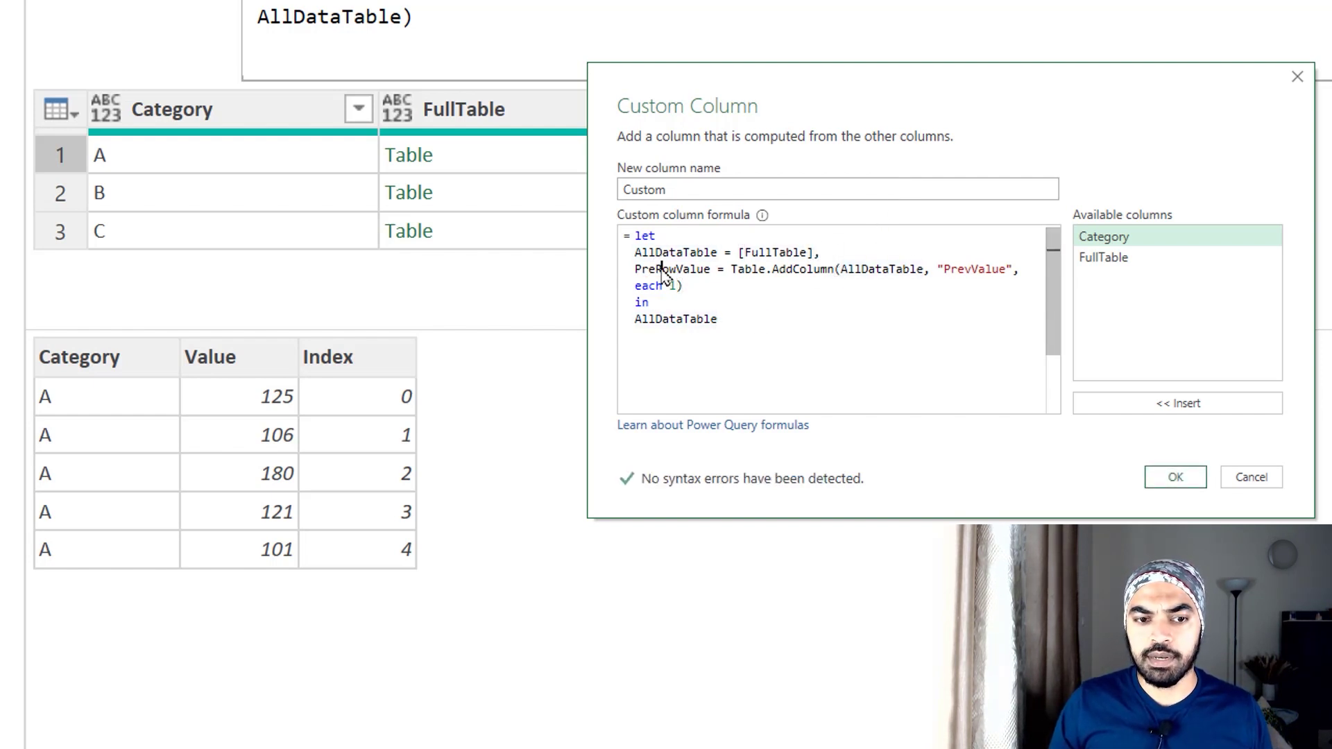
double_click(652, 269)
key(ctrl+c)
double_click(671, 319)
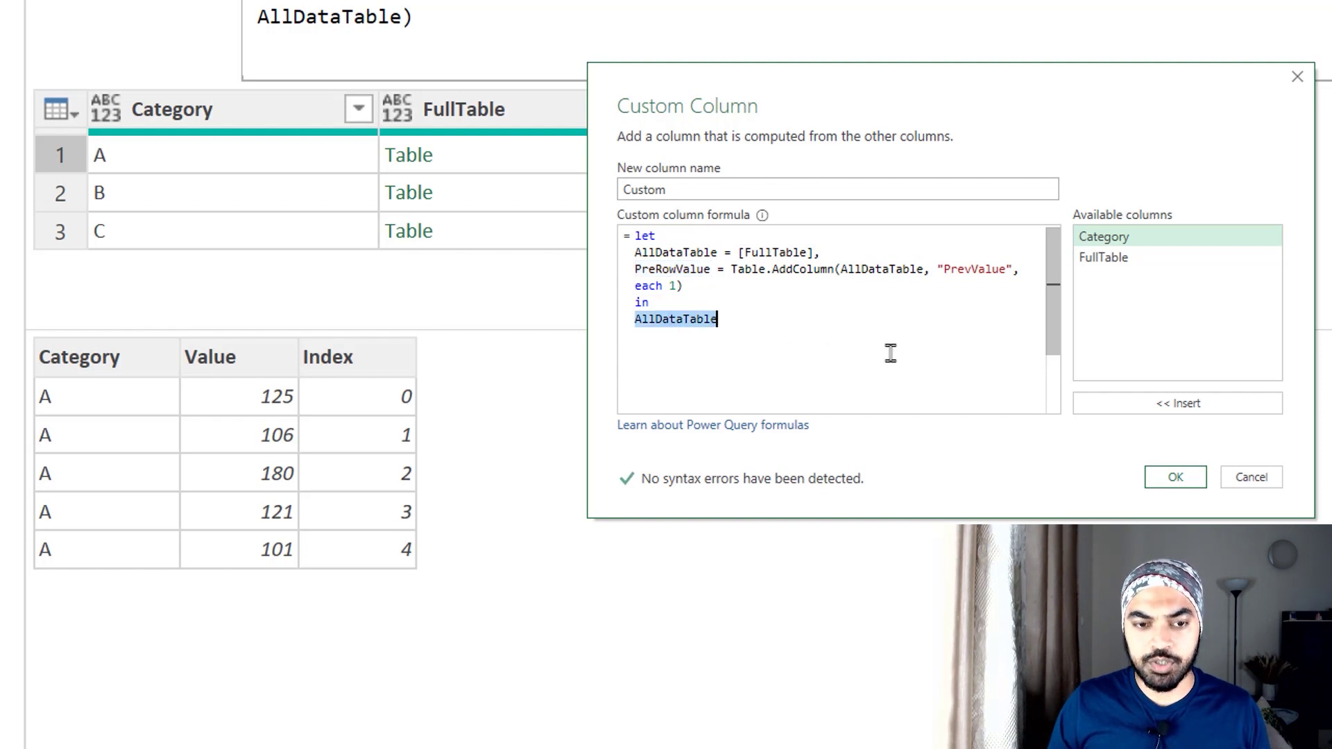
key(ctrl+v)
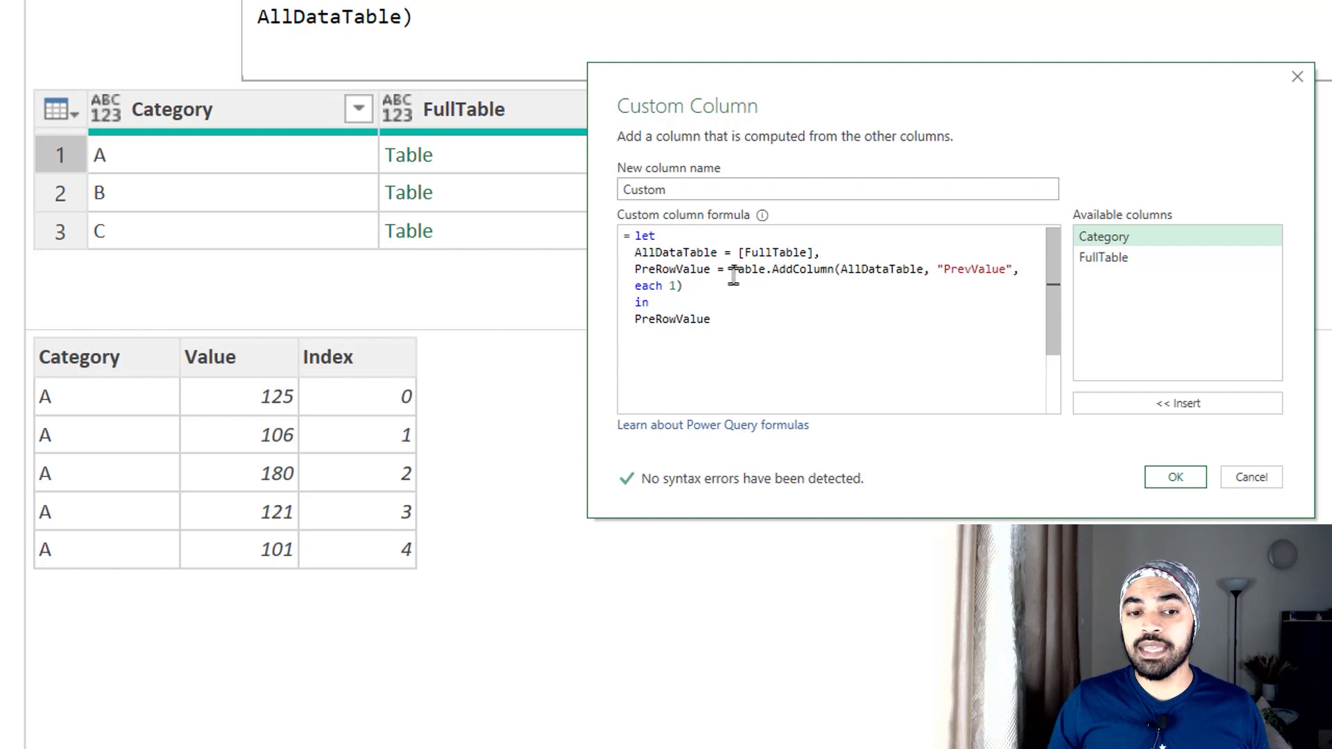
key(Return)
key(Tab)
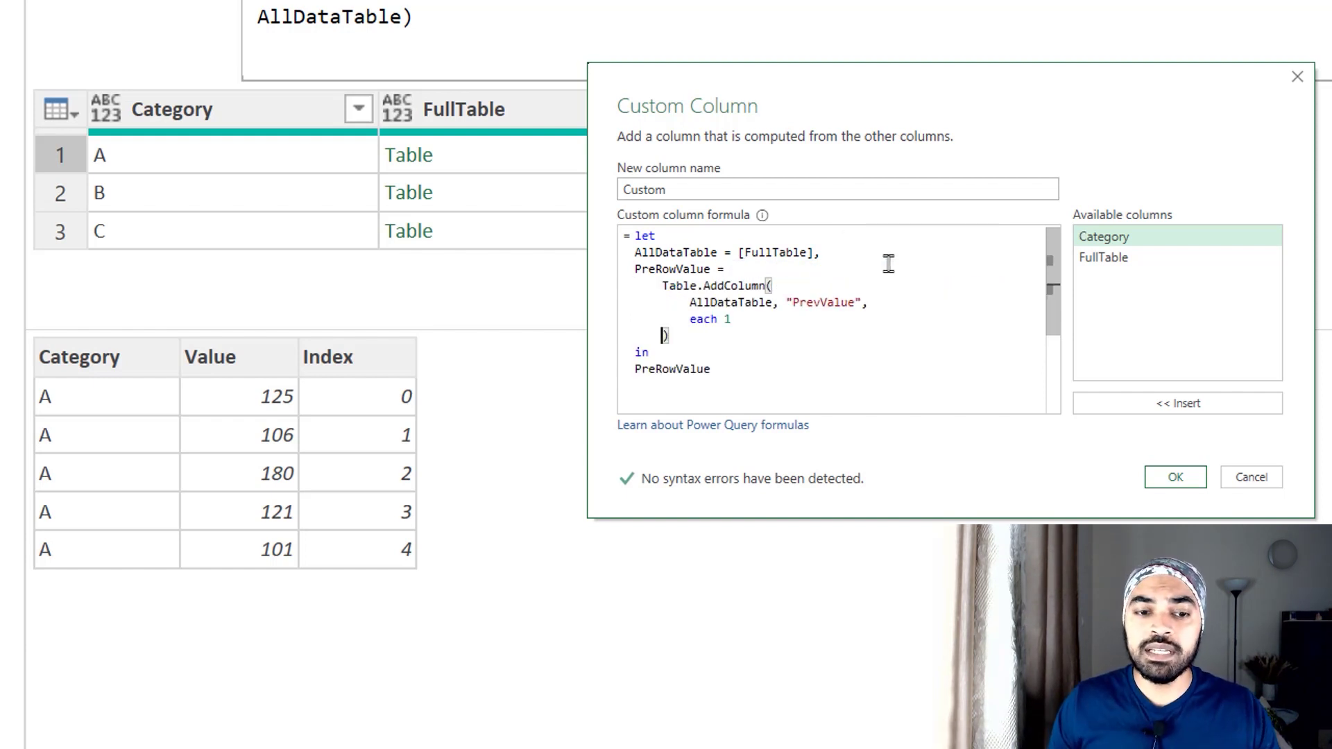
click(754, 323)
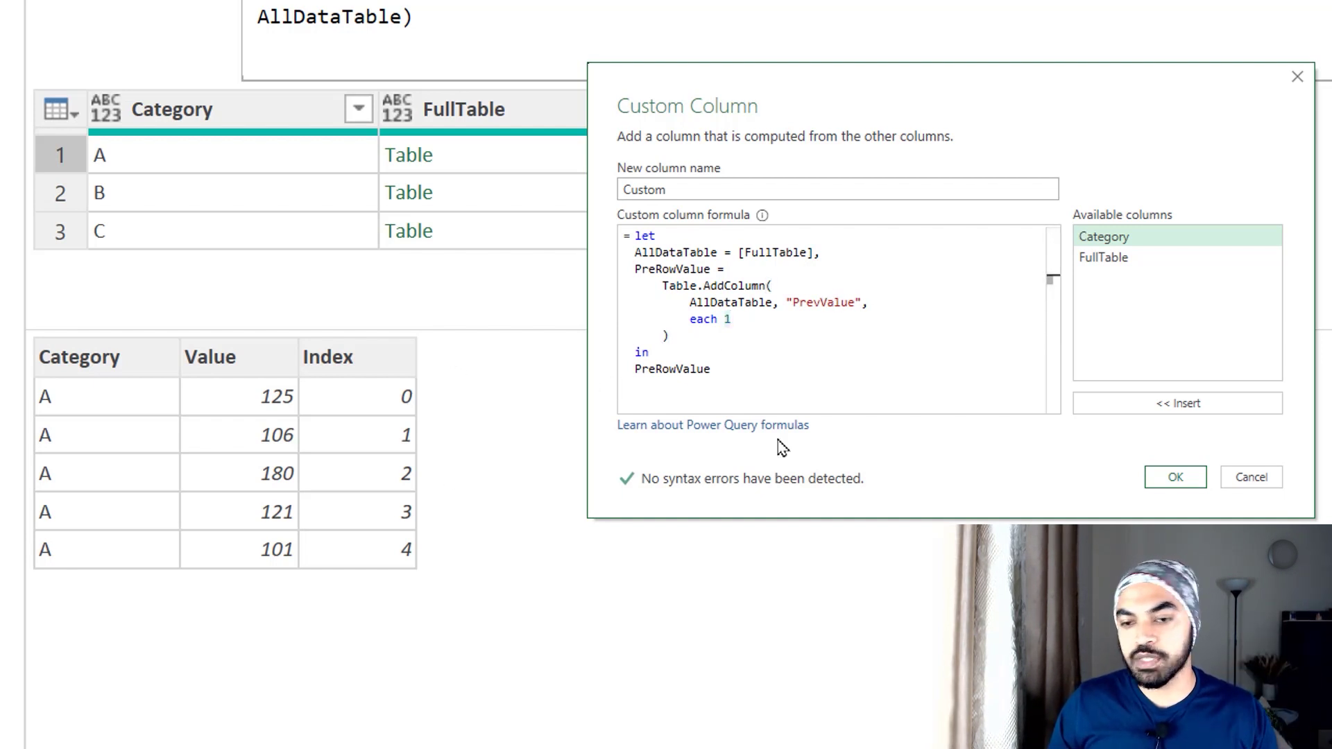
Add the Custom column, preview group A's table with PrevValue 1s, and reopen its formula
click(1179, 478)
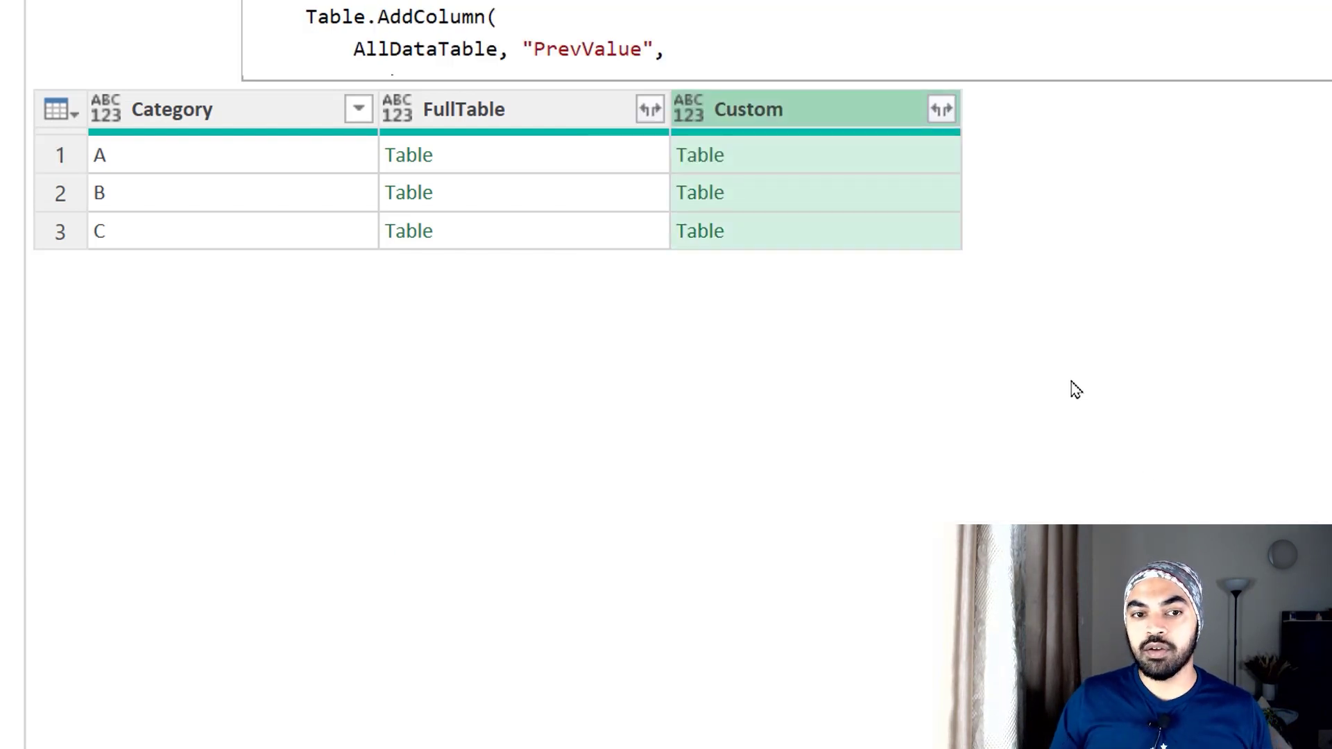
click(822, 159)
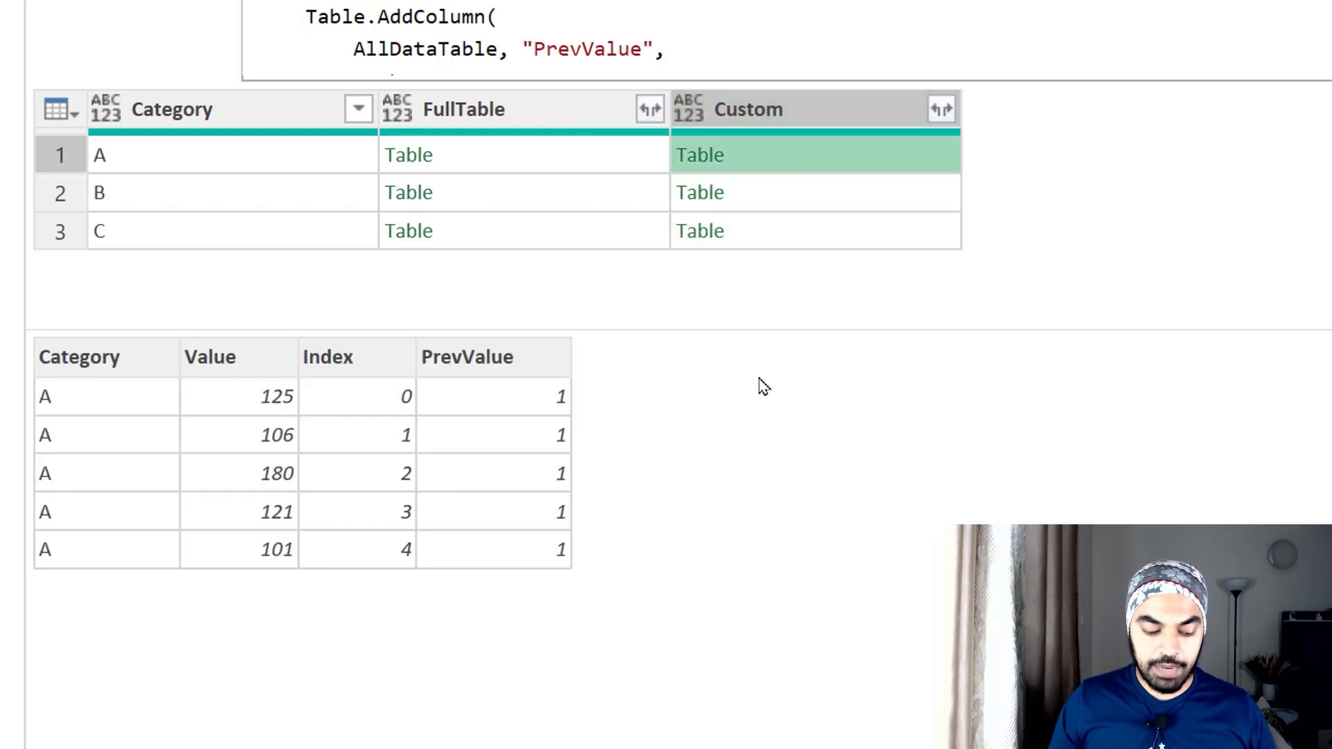
drag(433, 351, 633, 580)
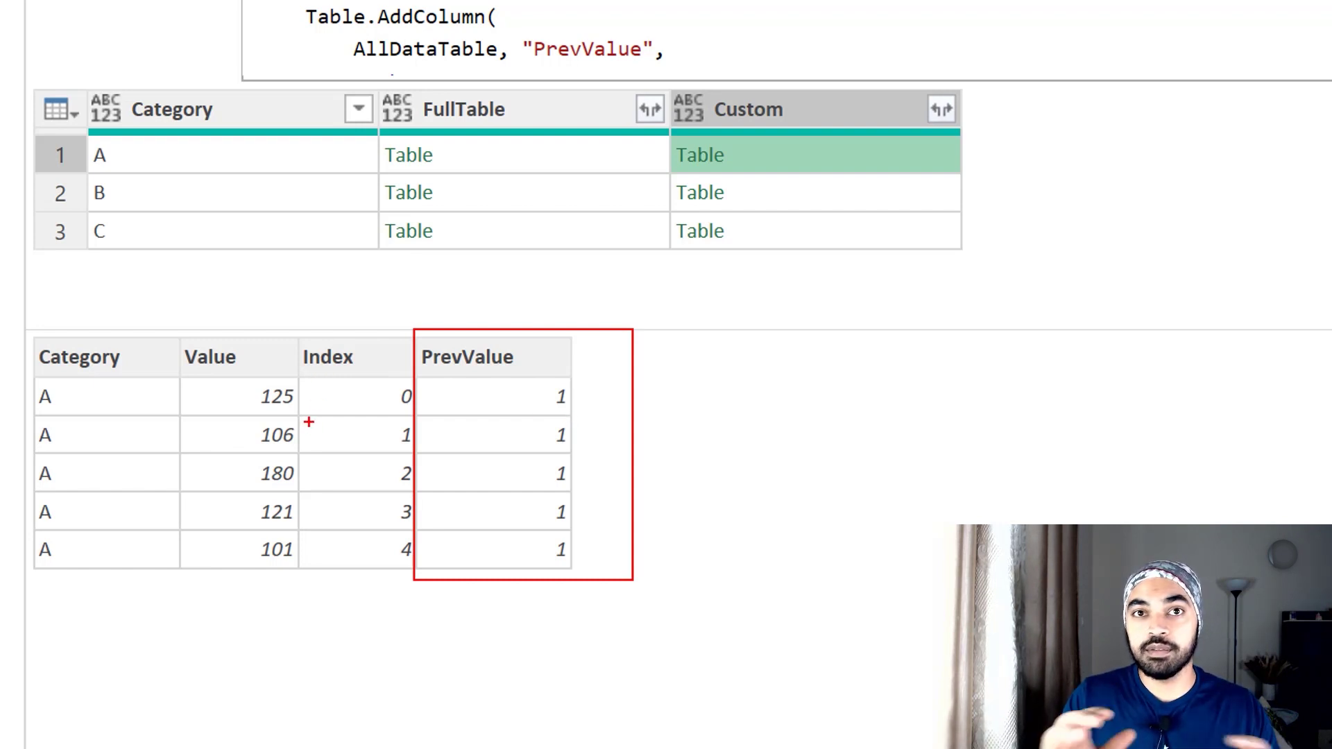
mouse_move(176, 330)
mouse_down()
mouse_move(262, 441)
mouse_move(295, 587)
mouse_move(365, 597)
mouse_up()
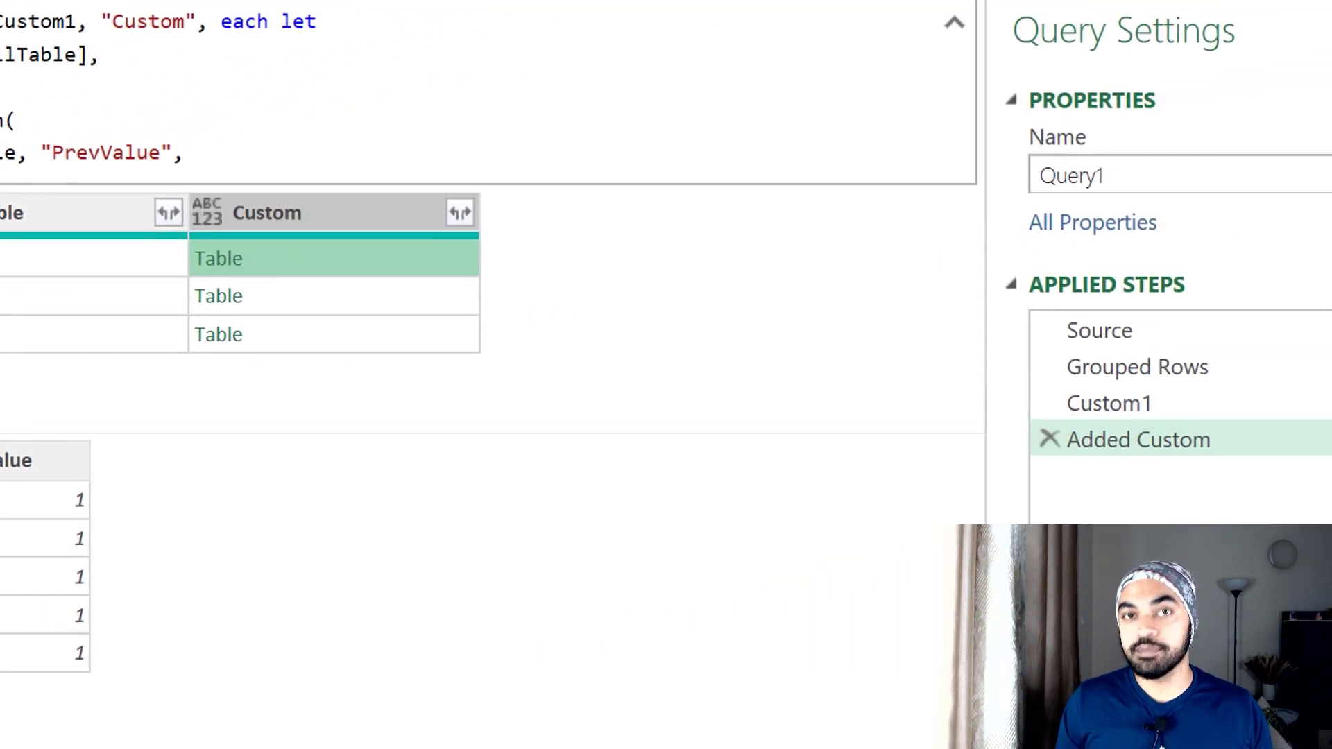
click(1261, 468)
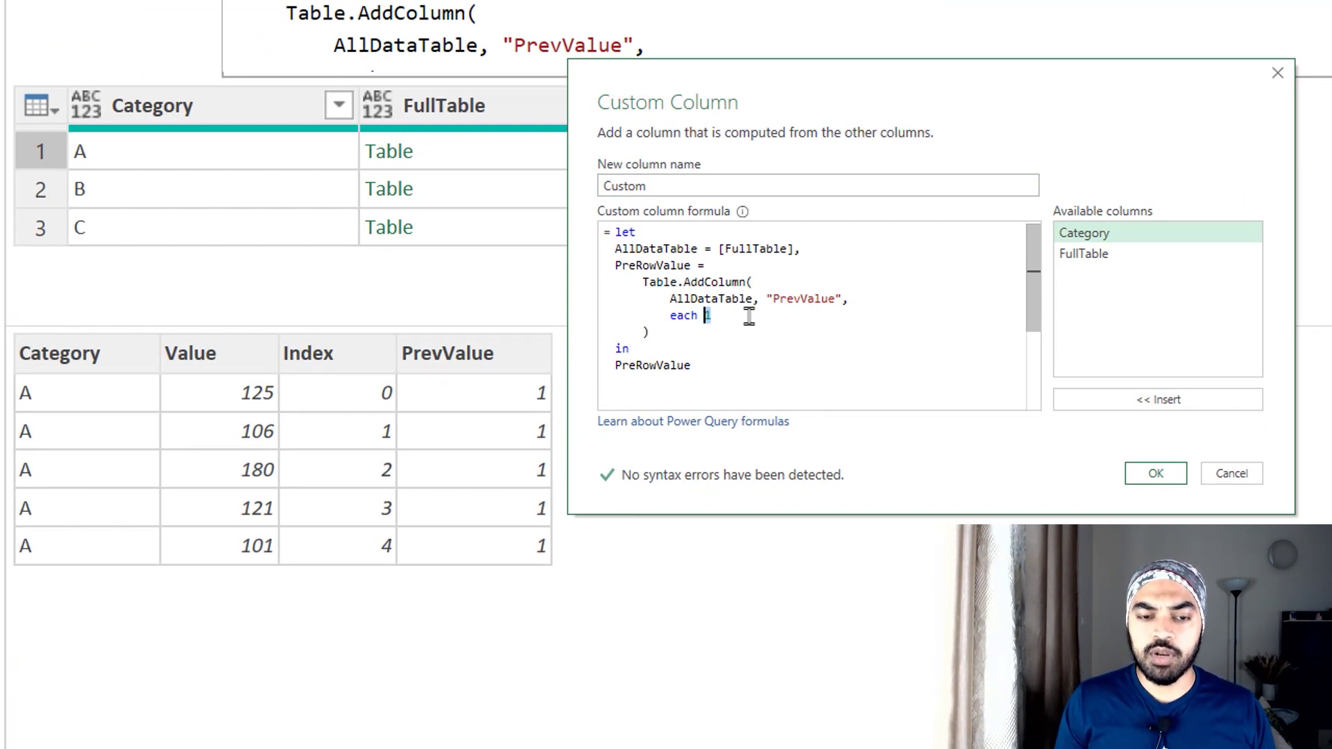
Complete the PrevValue expression as AllDataTable[Value]{[Index] - 1}, fixing the spacing
text(All)
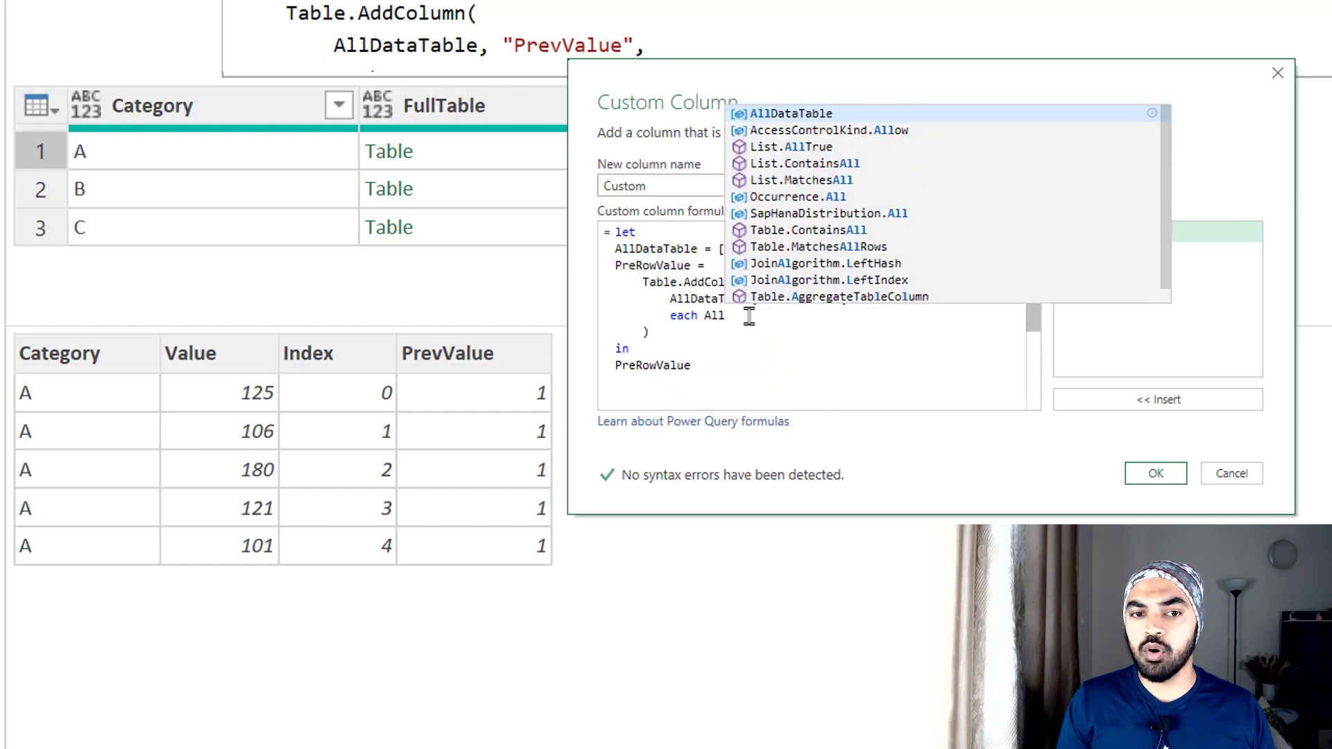
text(DataTable)
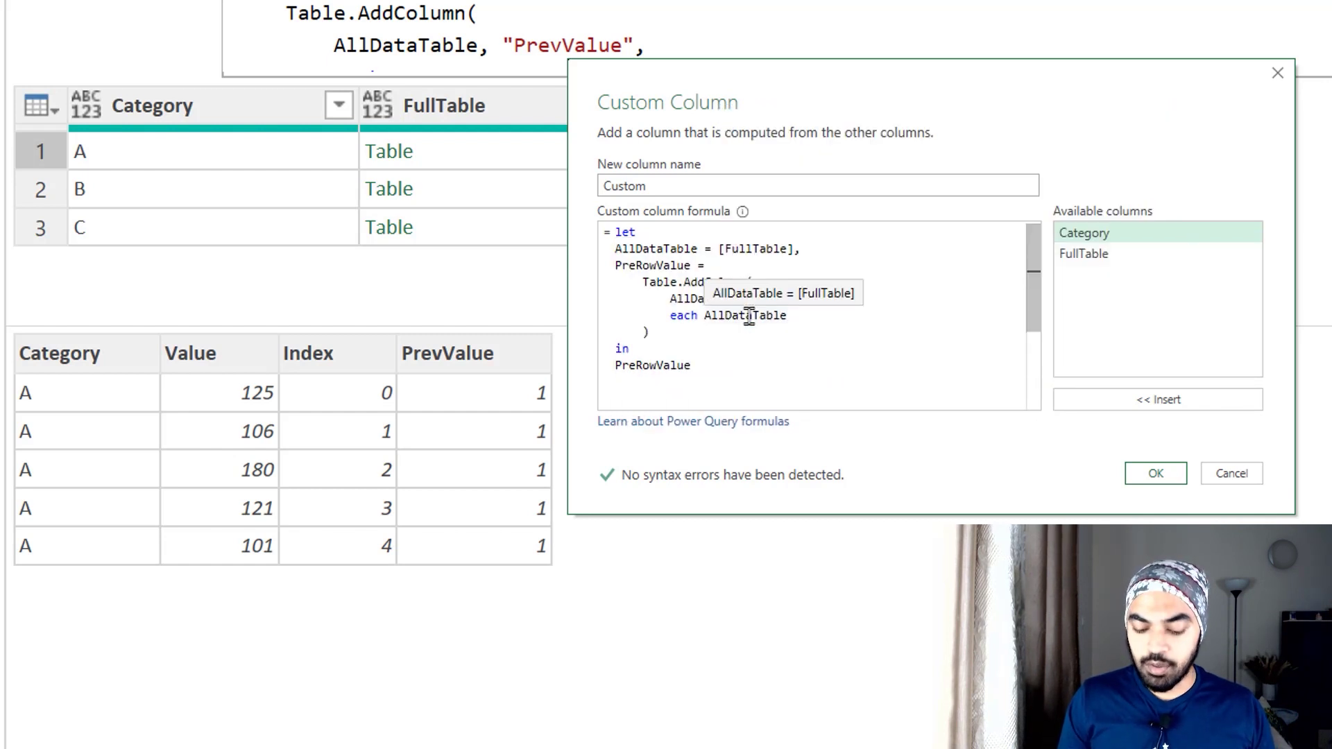
text([Value)
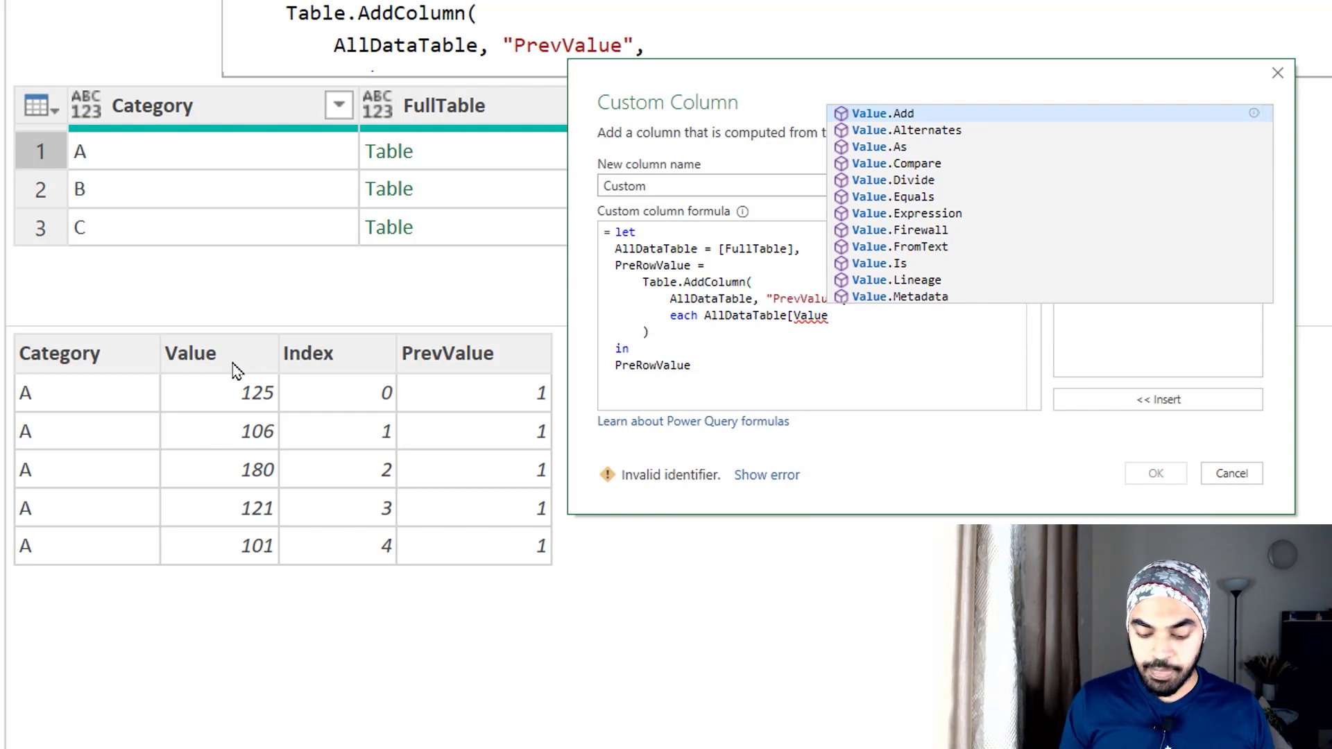
key(Escape)
text(])
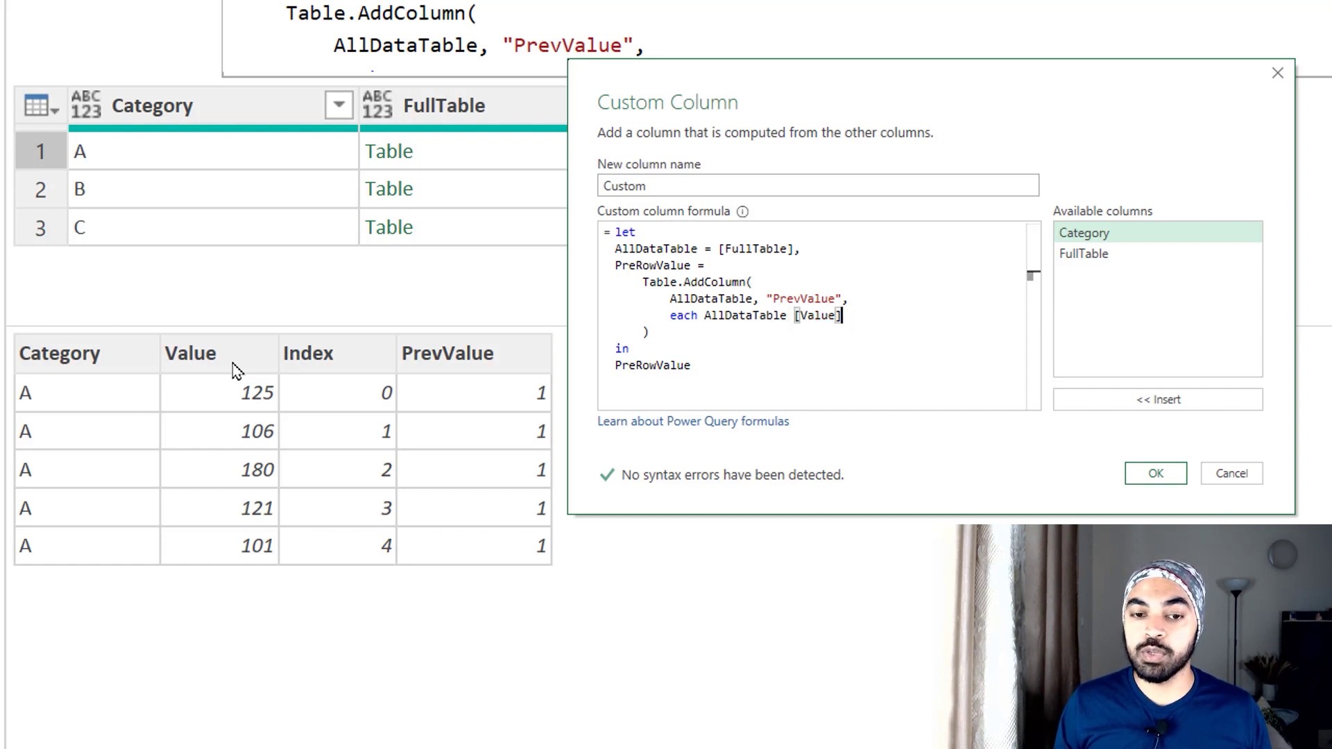
text(  {)
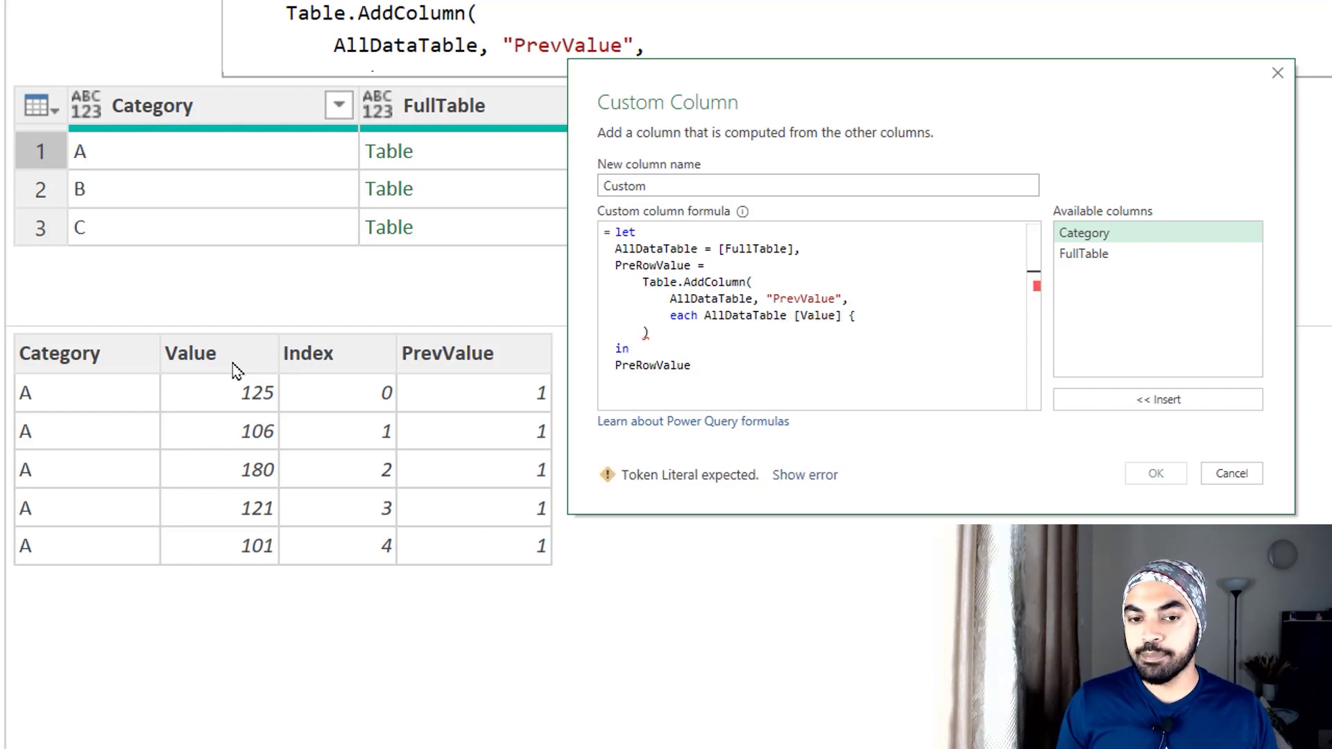
text([)
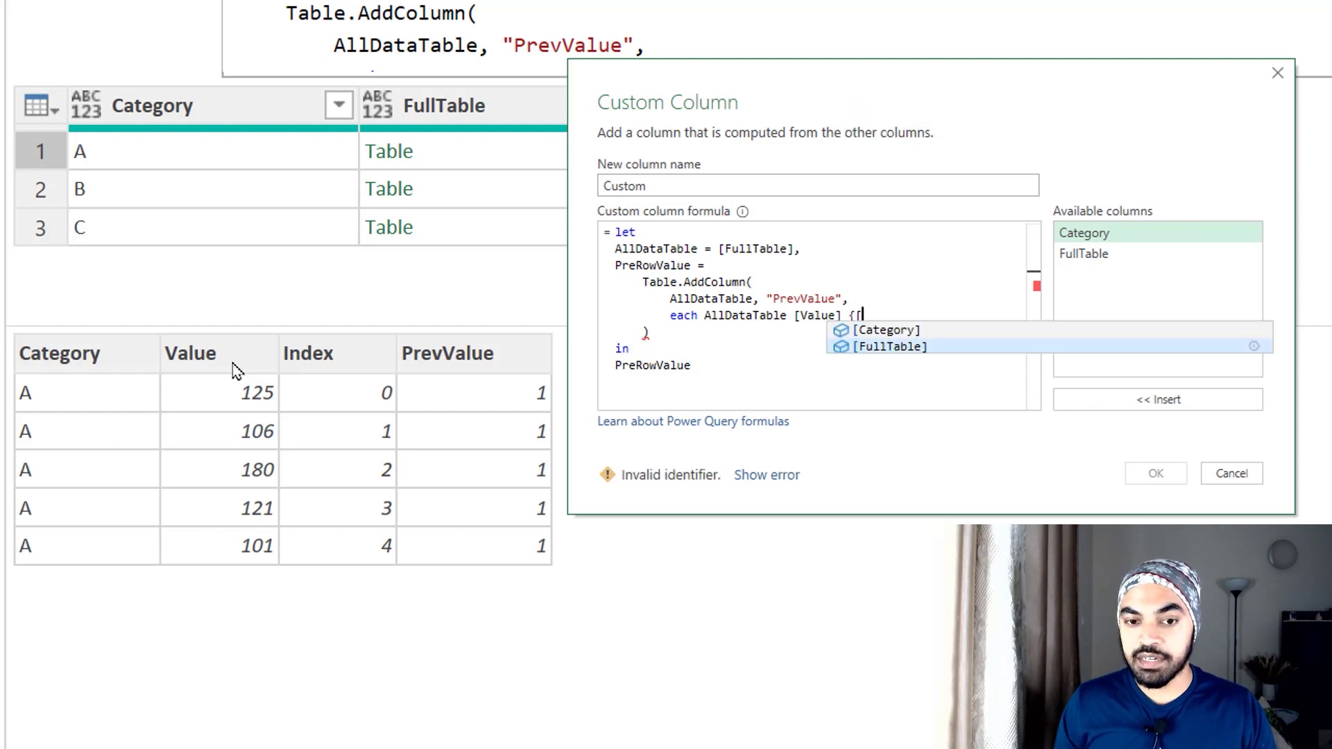
text(Index)
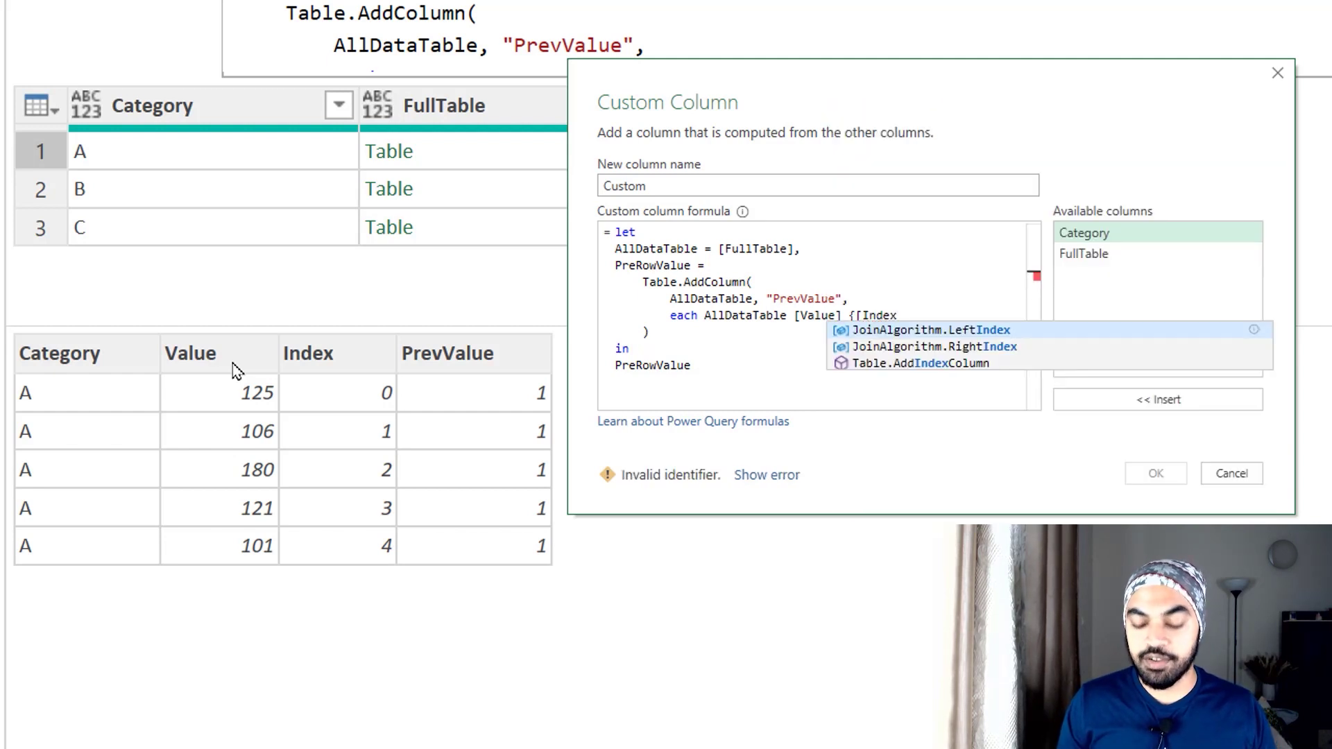
text(])
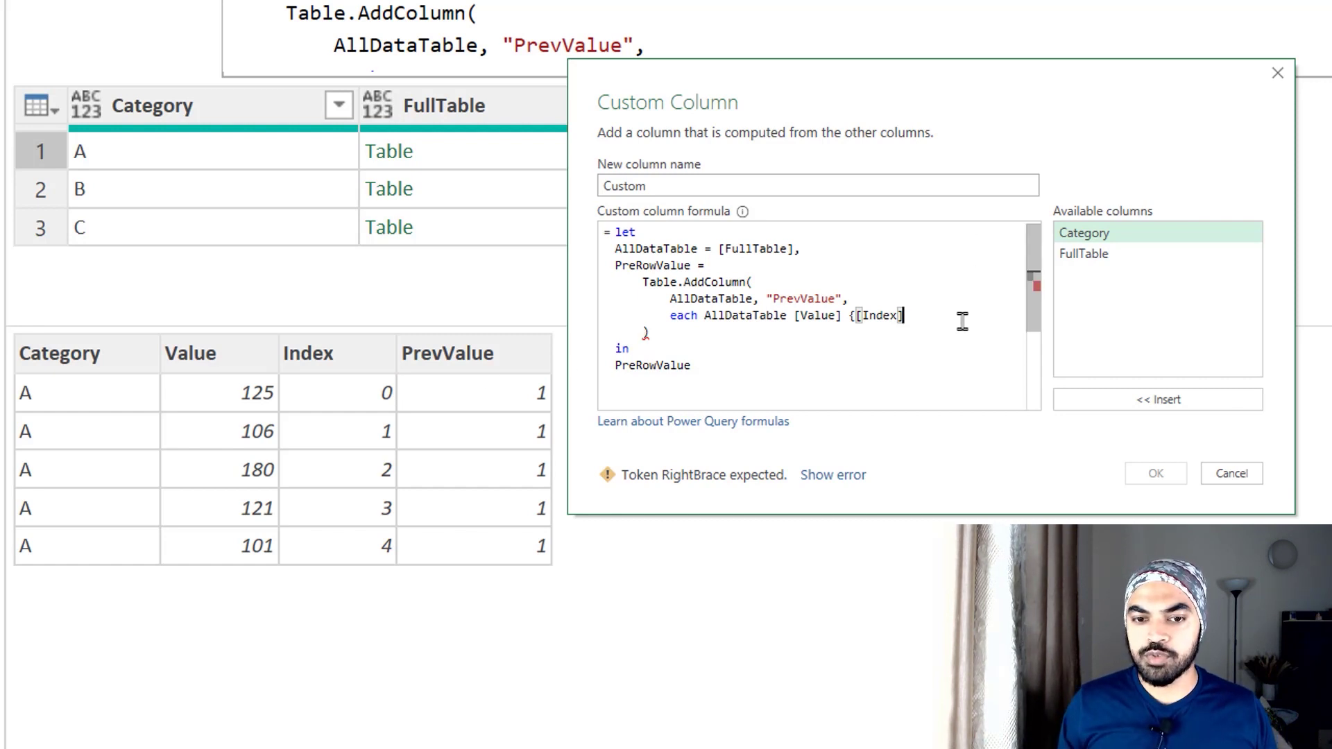
text(- 1})
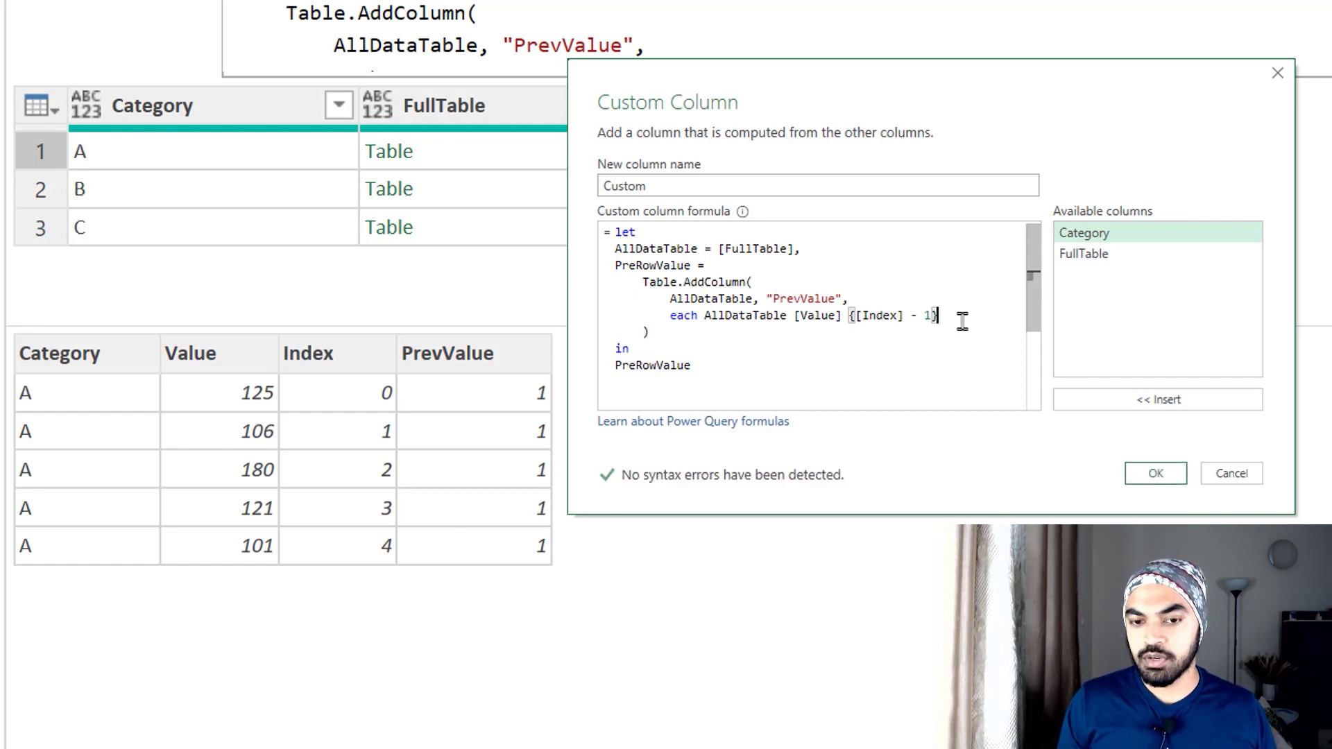
key(Left)
key(Left)
key(Left)
key(Left)
key(Left)
key(Left)
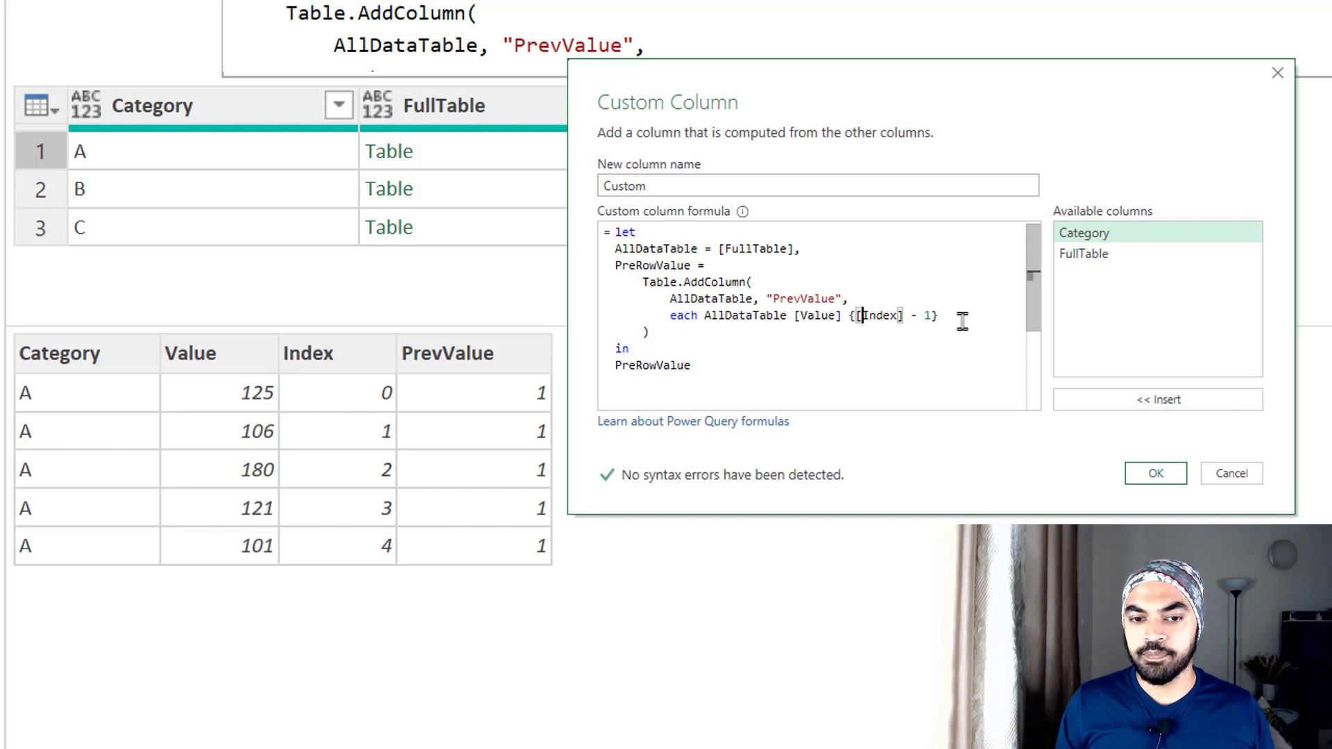
key(Down)
key(Down)
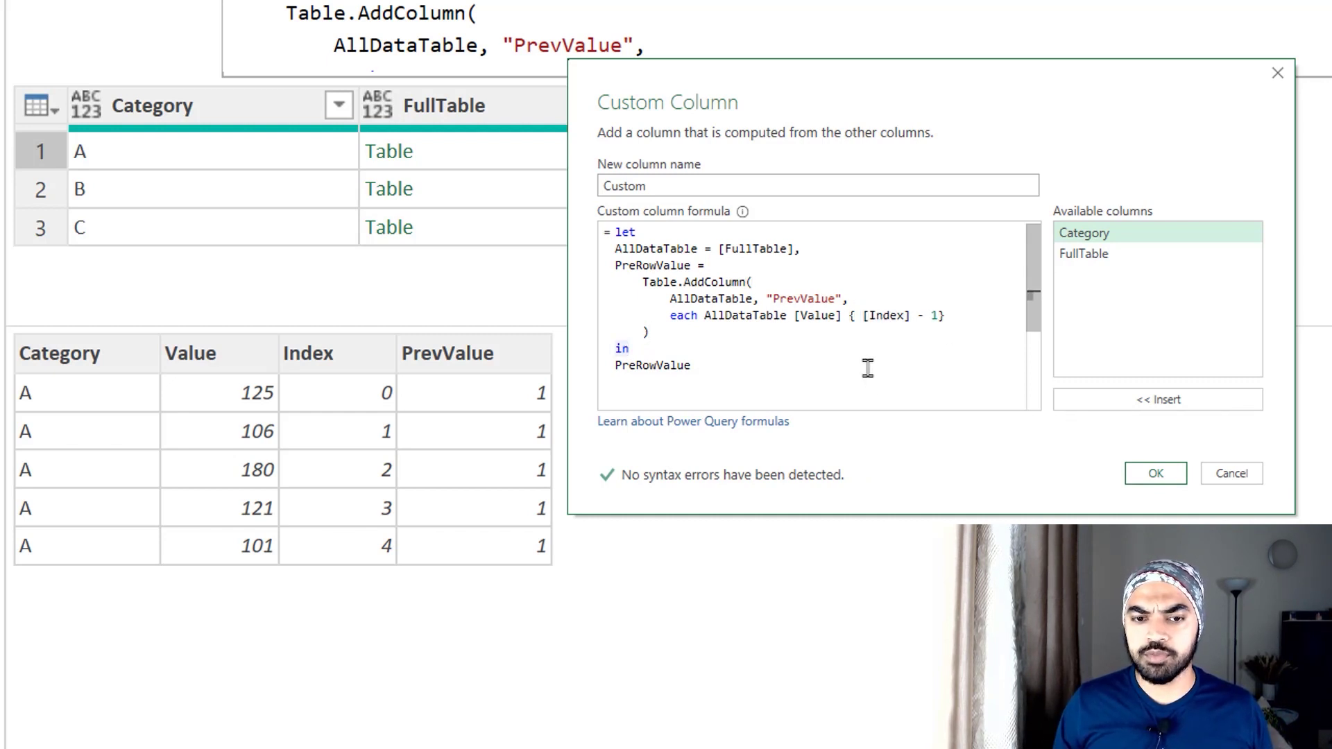
Apply the formula and preview group A's table: PrevValue reads Error, 125, 106, 180, 121
click(1170, 476)
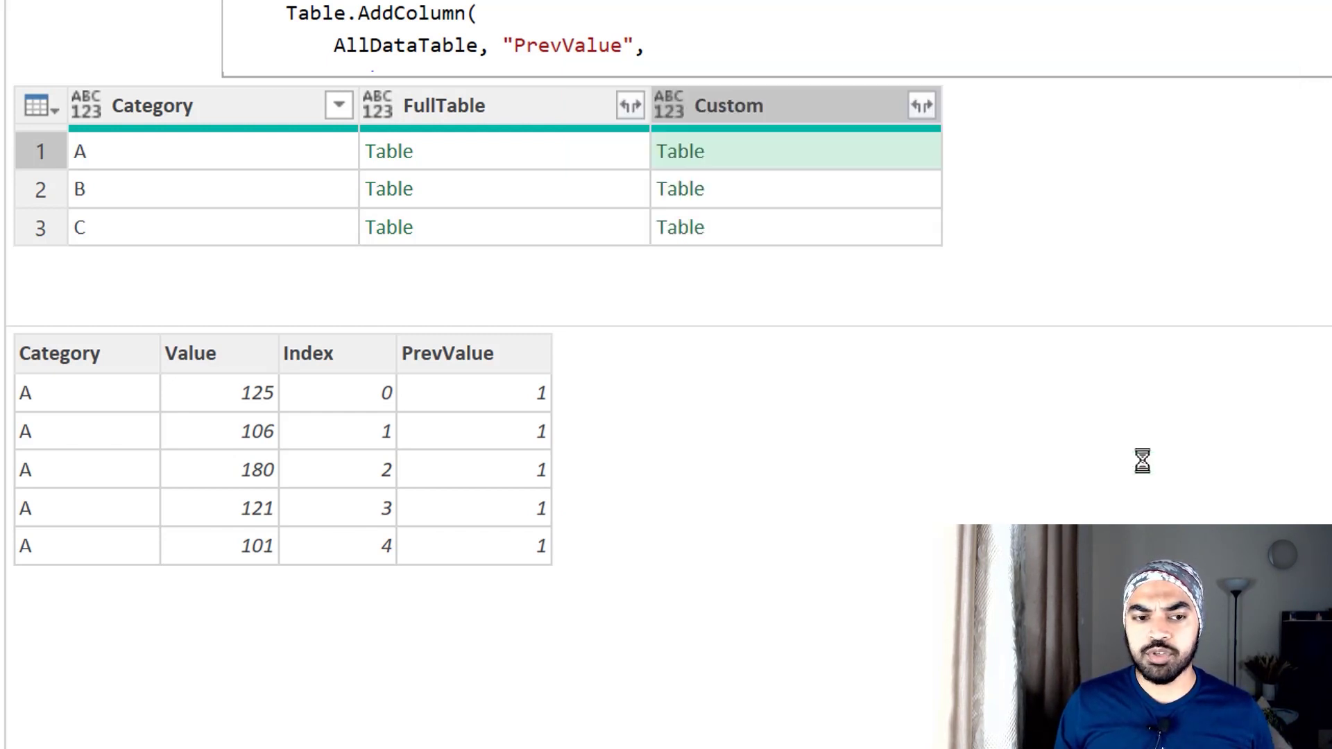
click(806, 164)
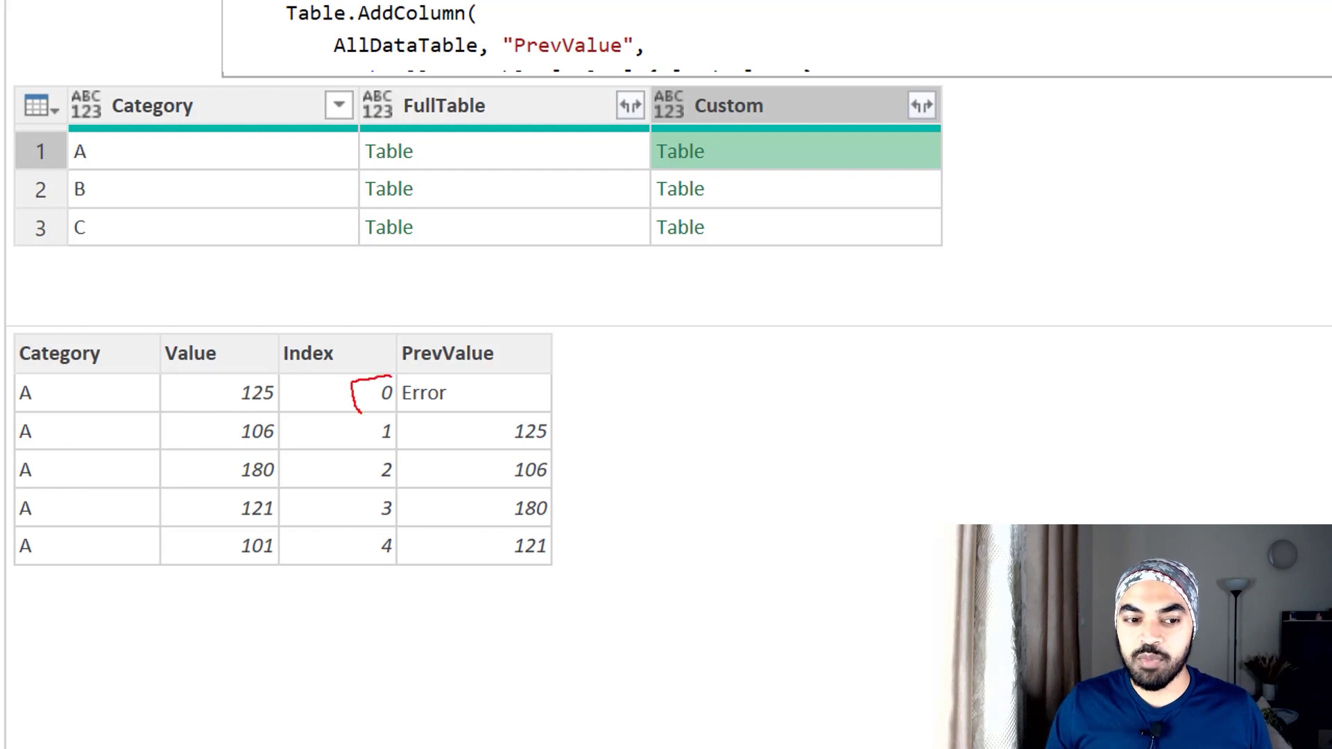
drag(398, 380, 389, 372)
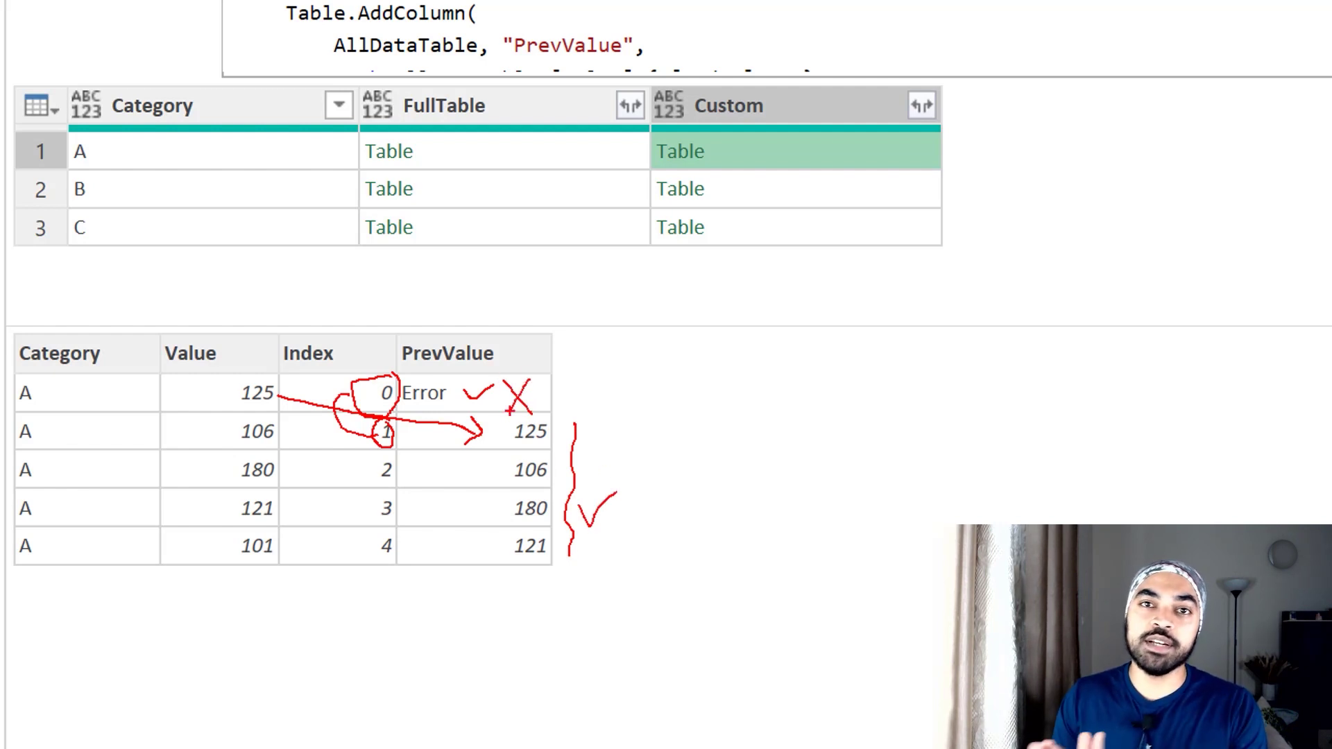
key(Escape)
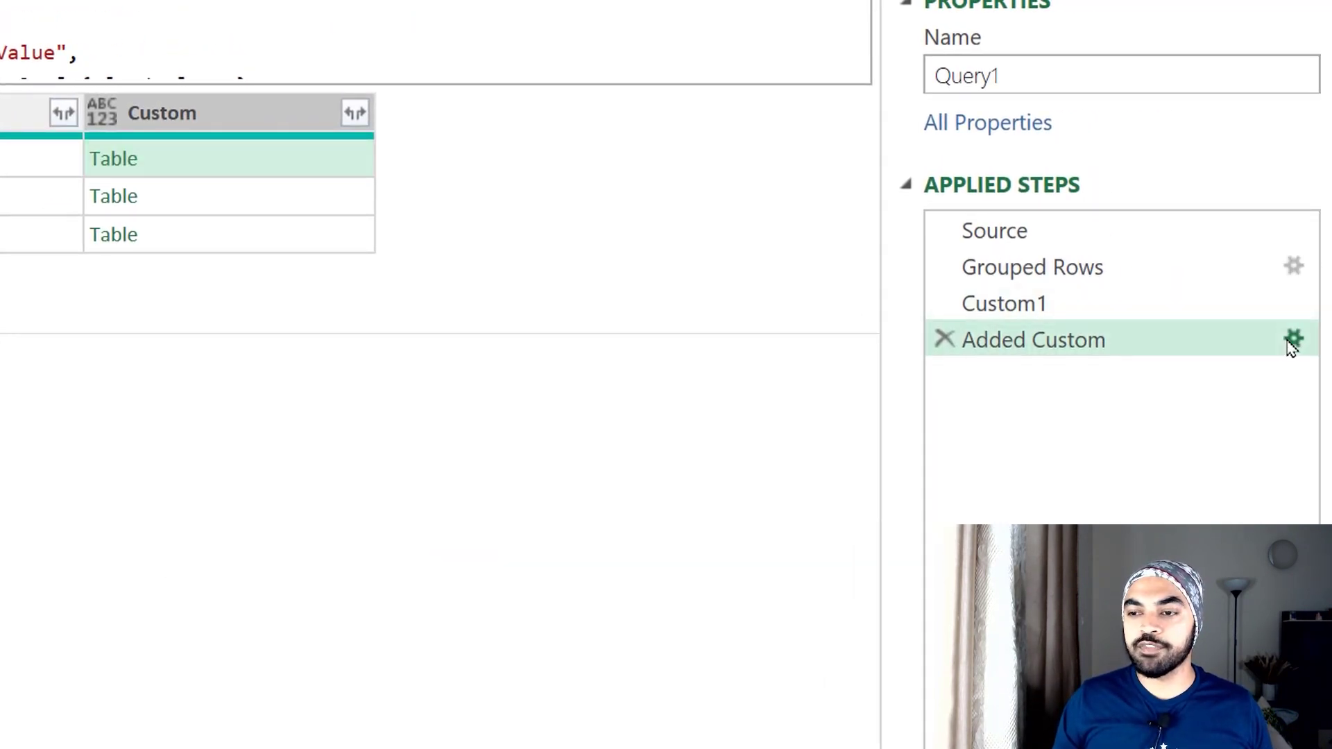
Wrap the PrevValue lookup in try … otherwise null and apply the updated Custom column
click(1293, 338)
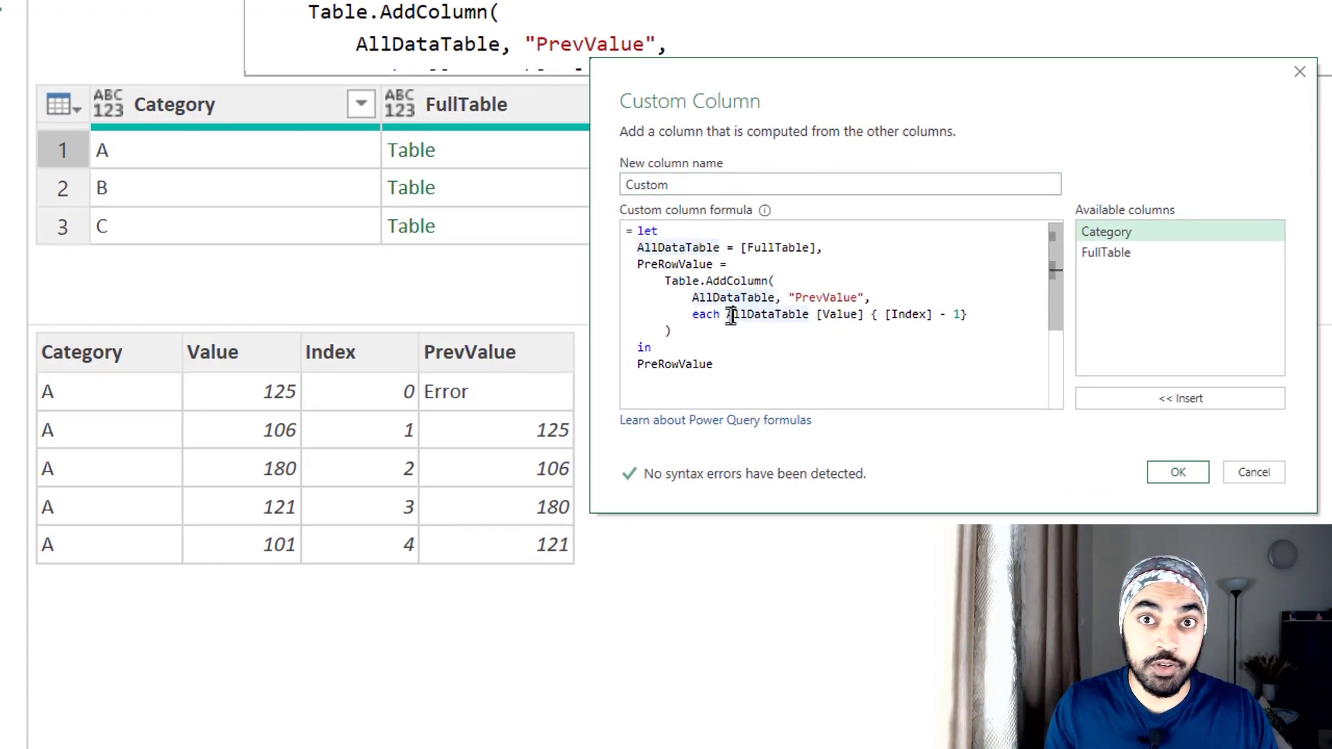
click(730, 316)
text(try)
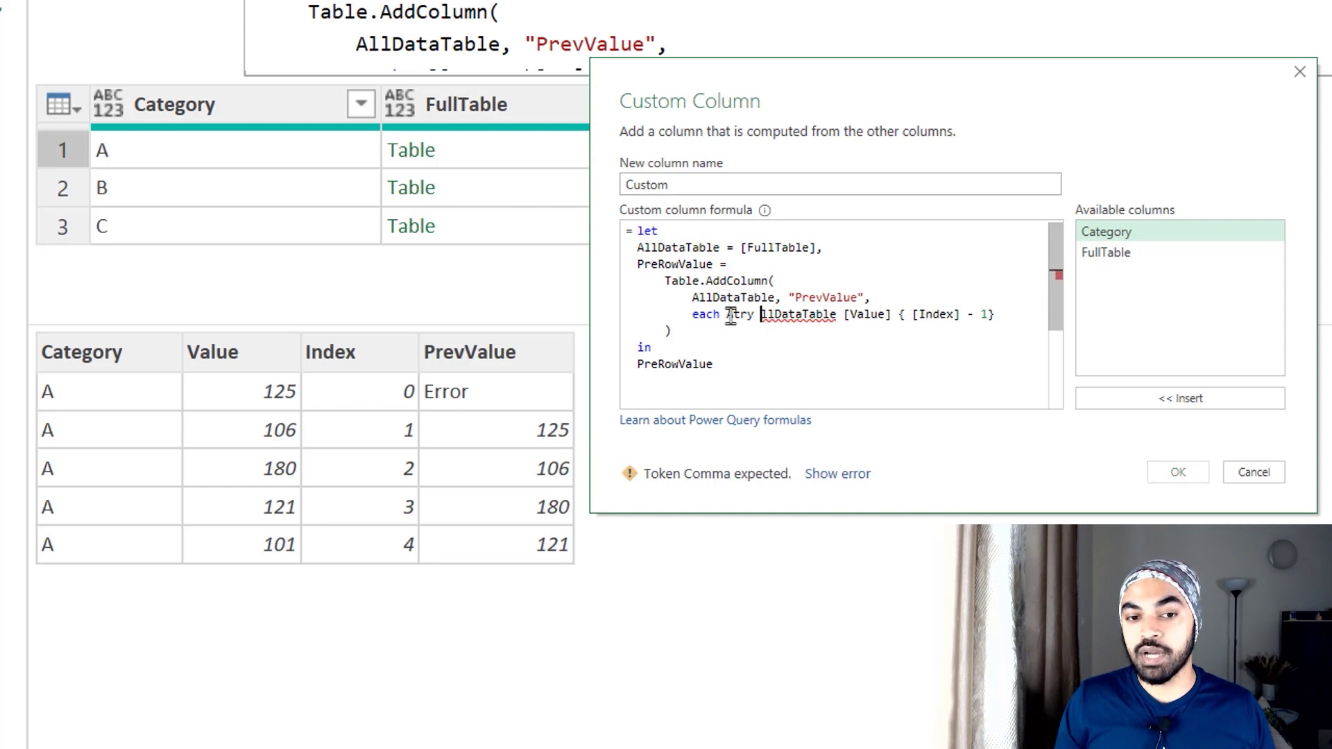
key(ctrl+z)
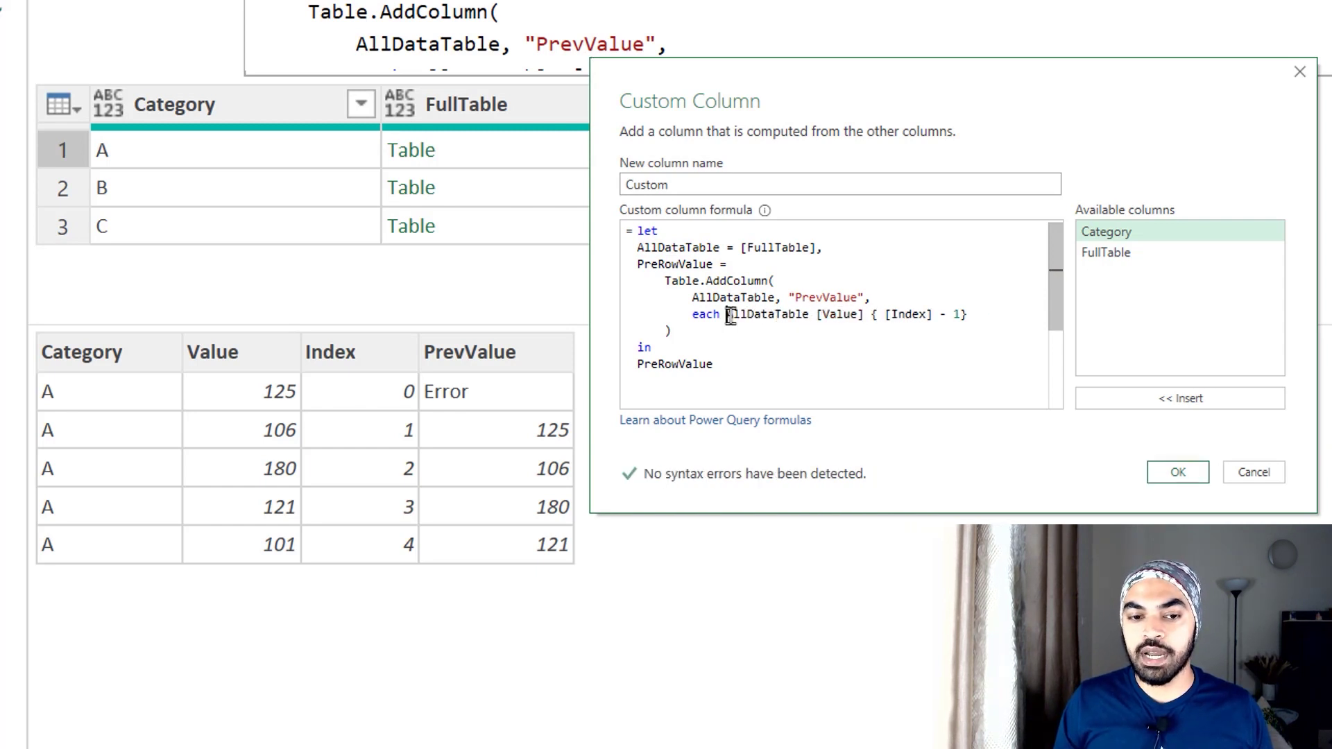
text(try)
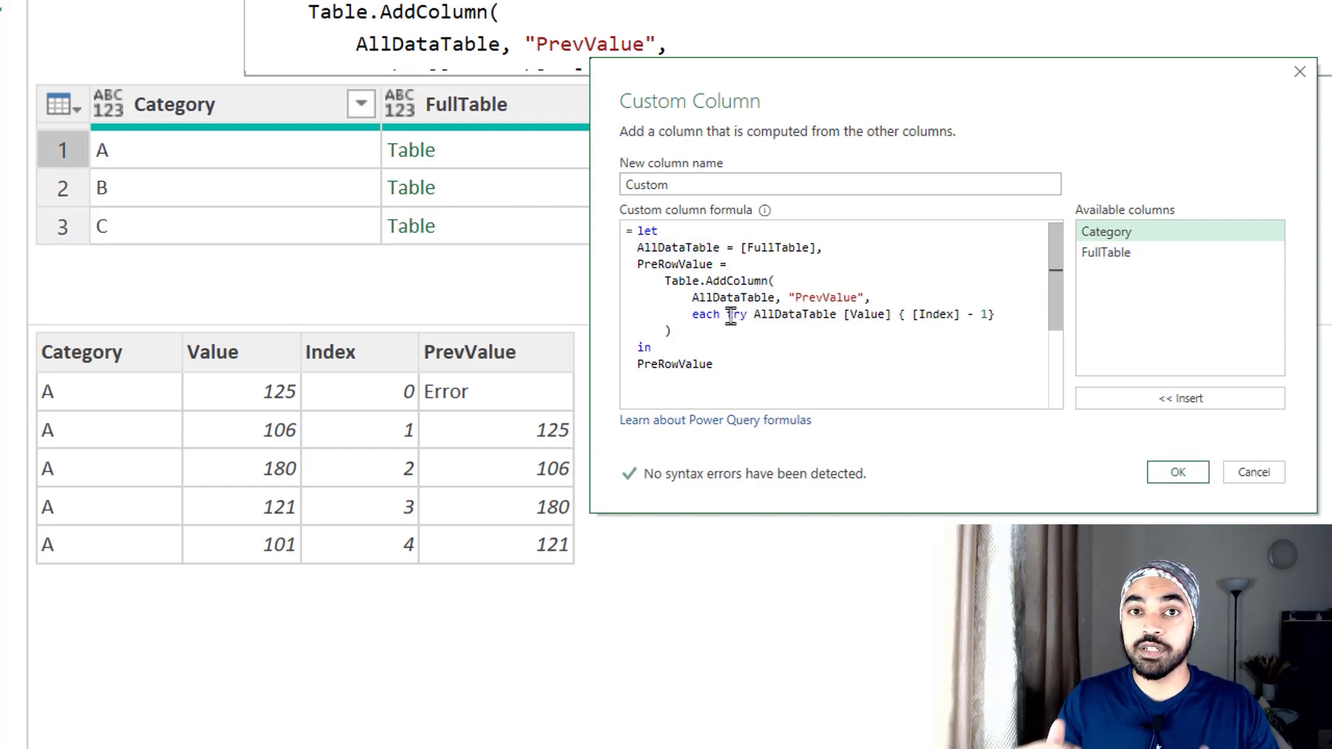
click(1011, 312)
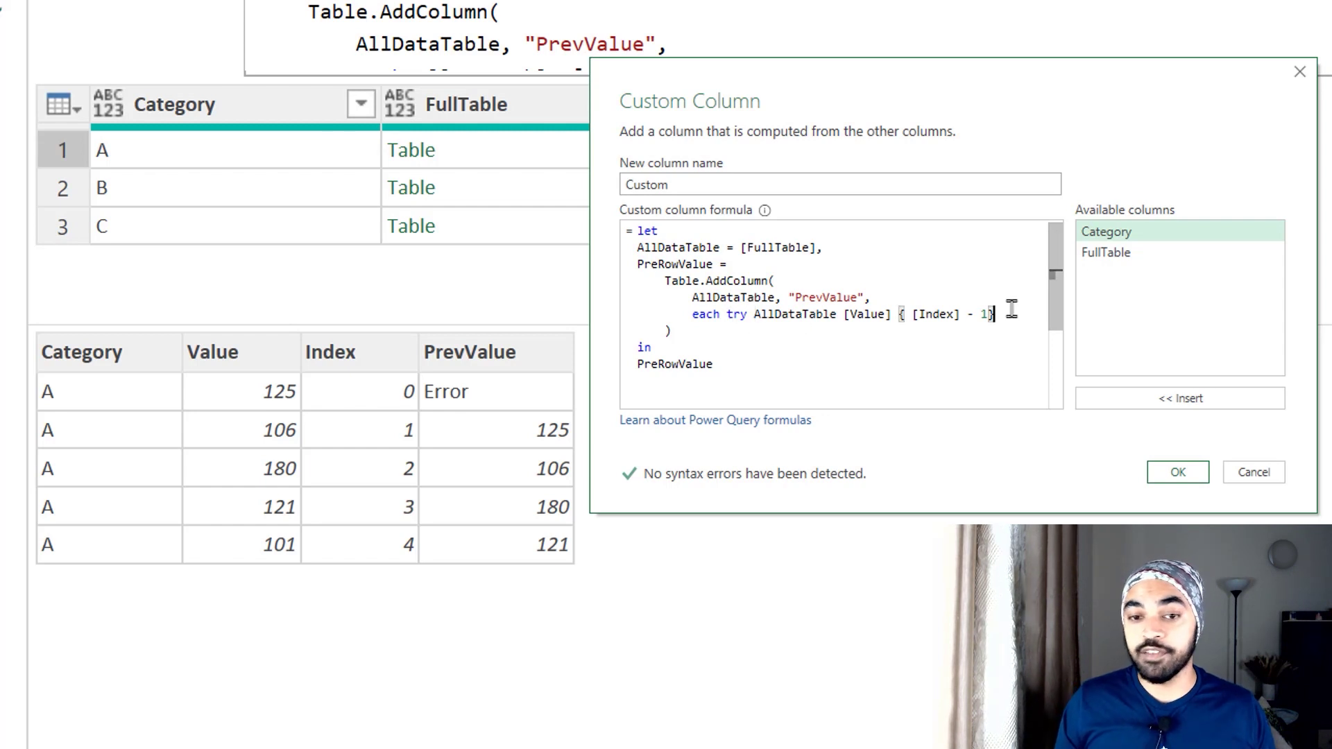
text(otherwise n)
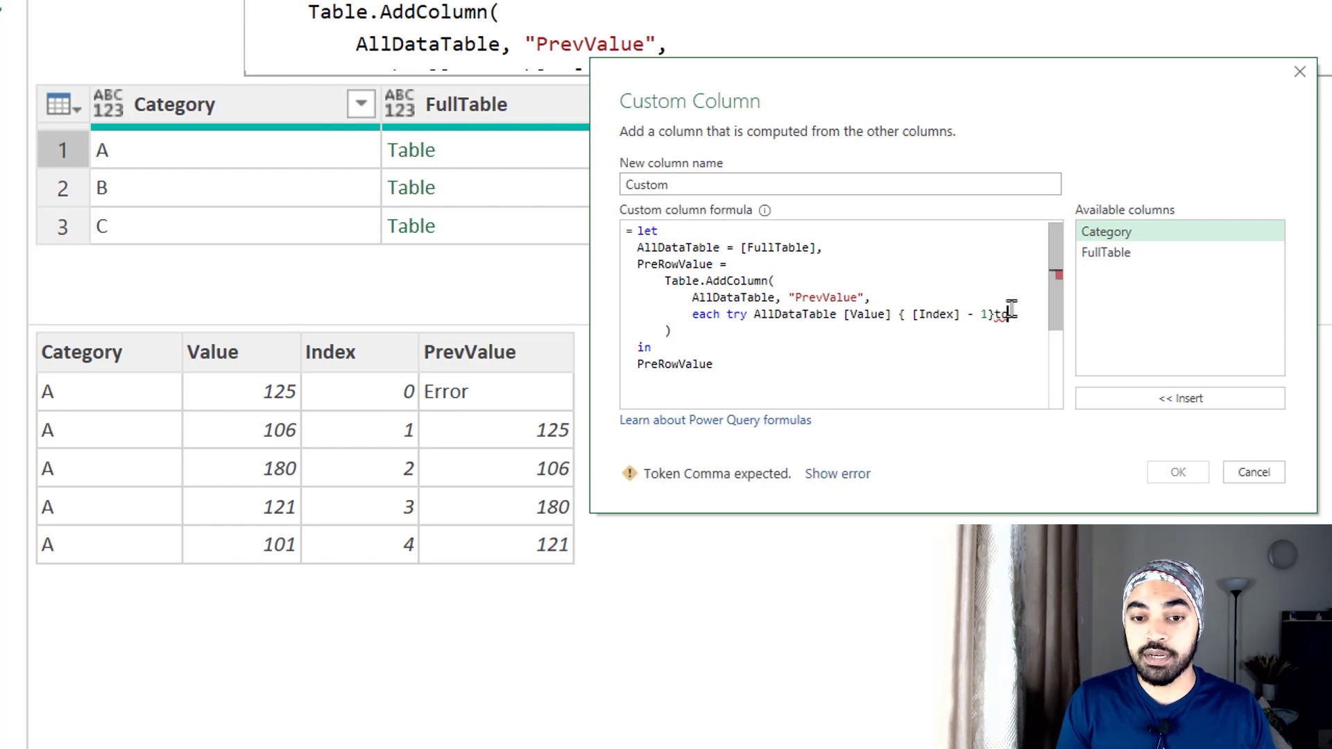
text(ull)
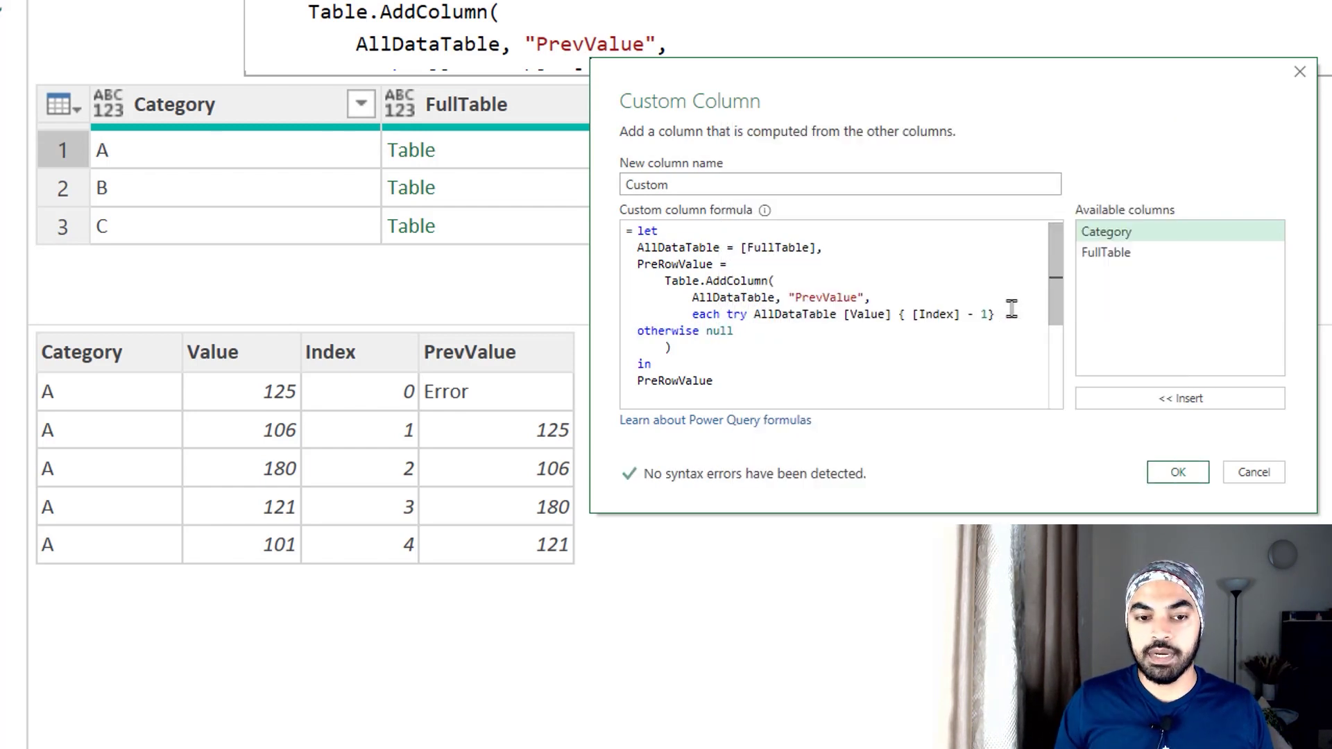
click(1180, 479)
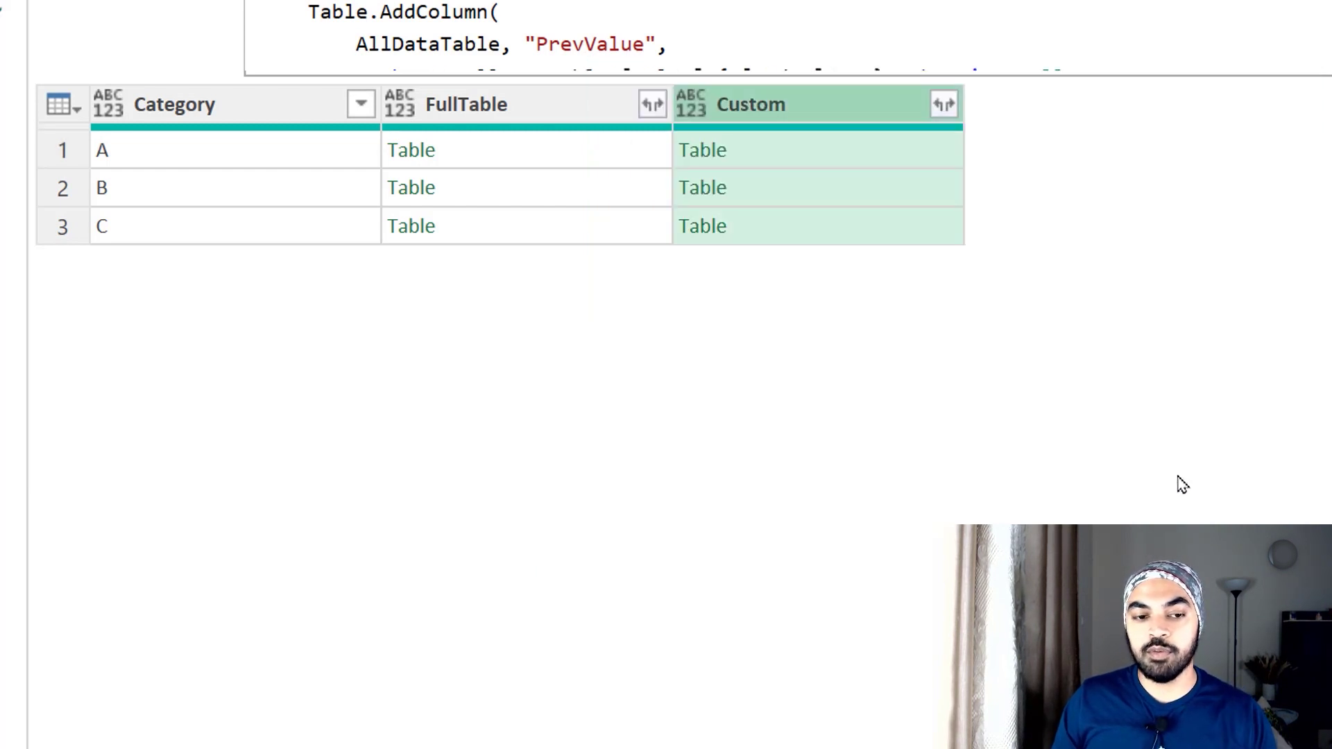
Check the nested tables for categories A, B and C, then bring up the Custom column's expand options
click(850, 146)
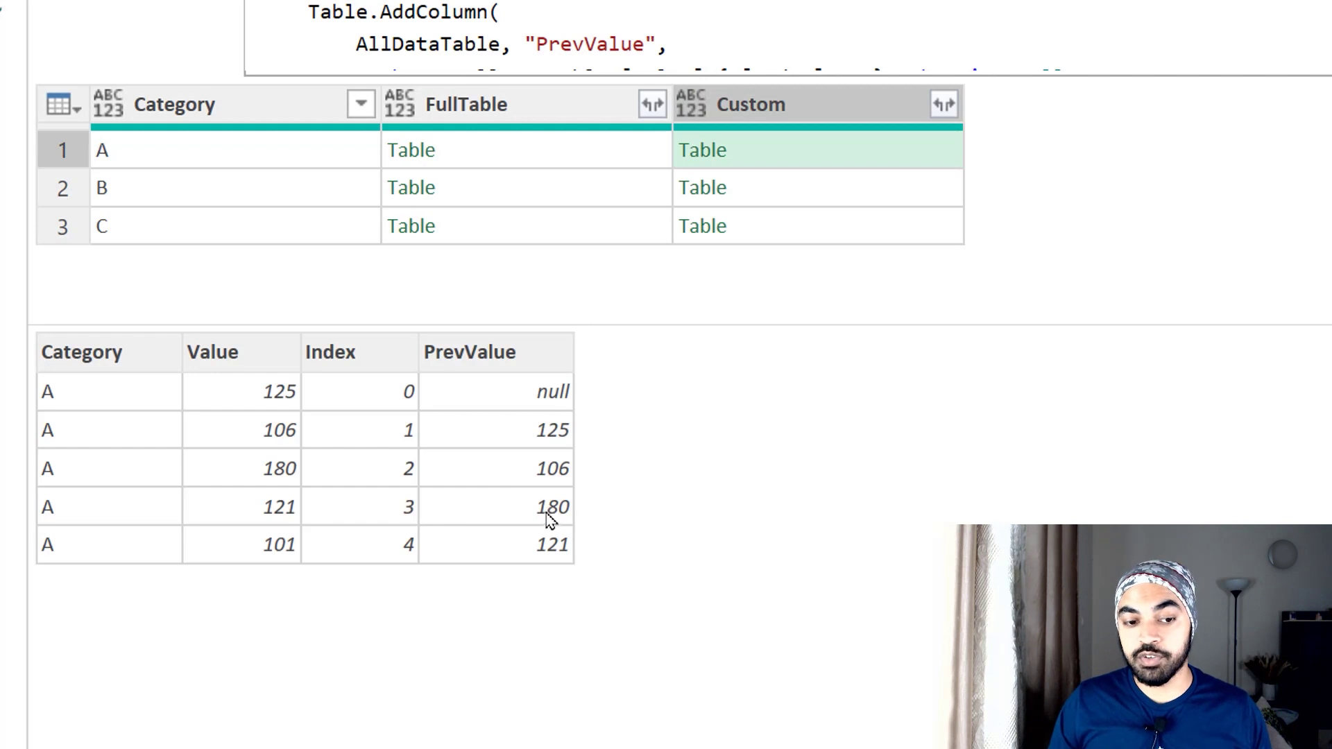
click(780, 200)
click(790, 241)
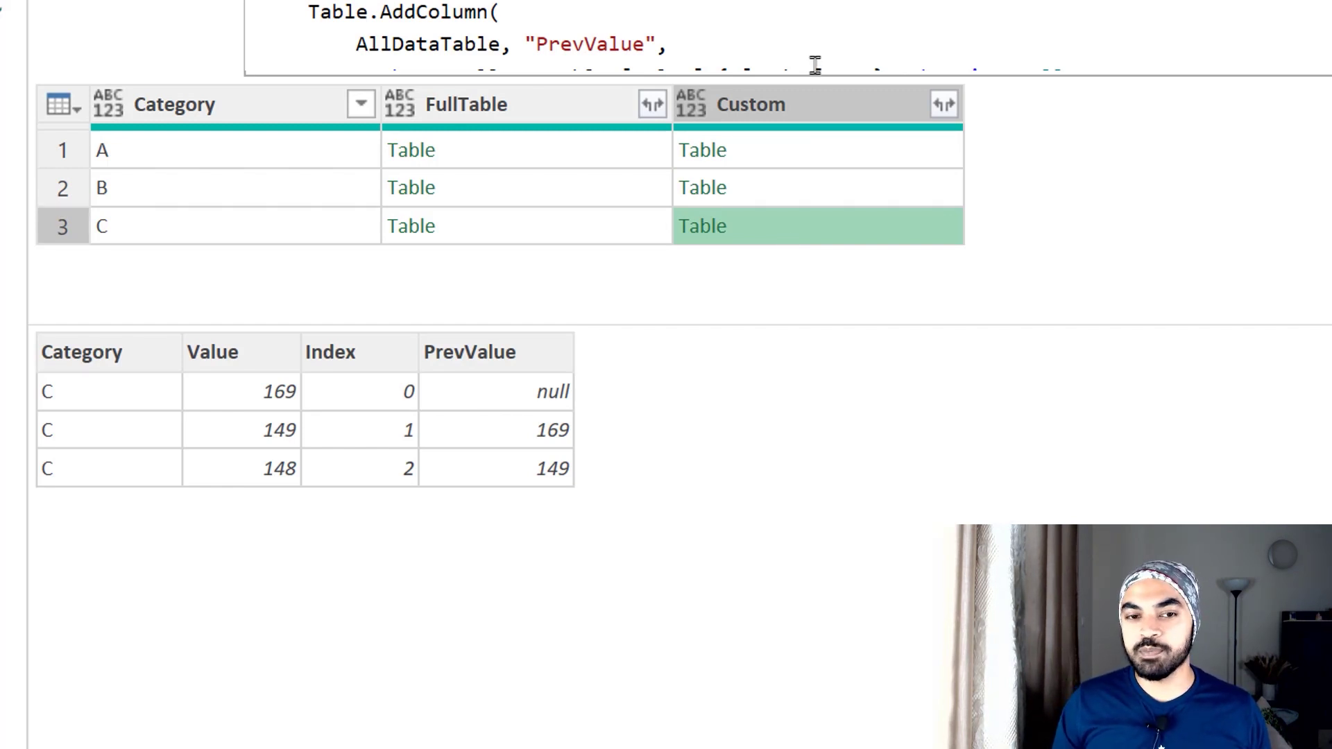
click(806, 110)
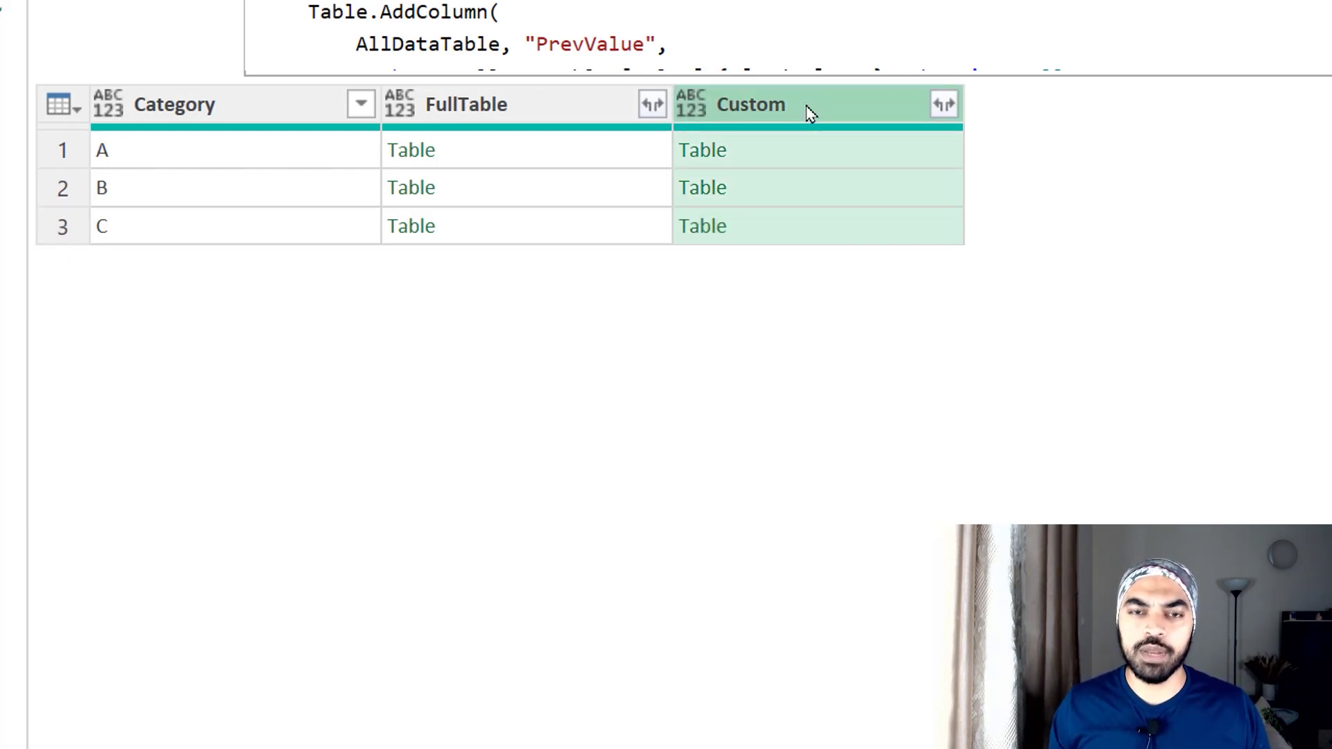
click(944, 105)
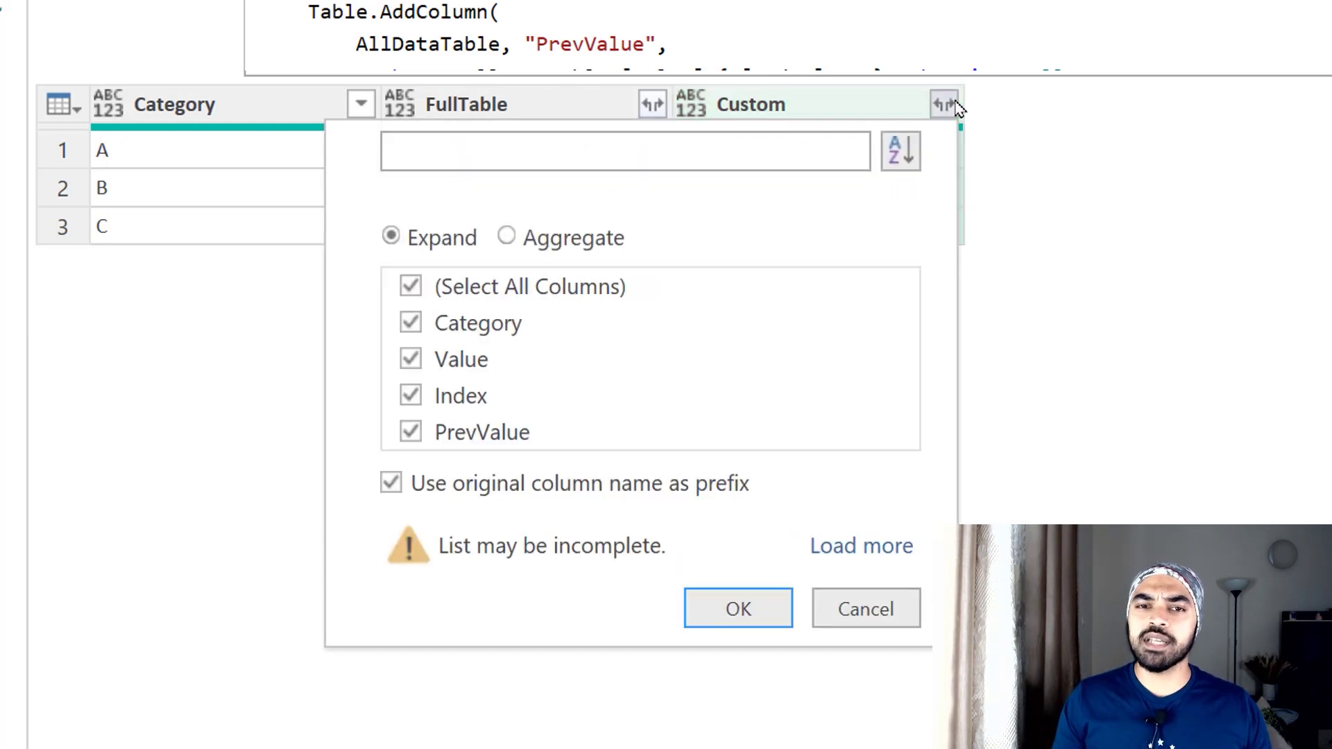
Cancel expanding the Custom column and add a new step referring to #"Added Custom"
click(443, 482)
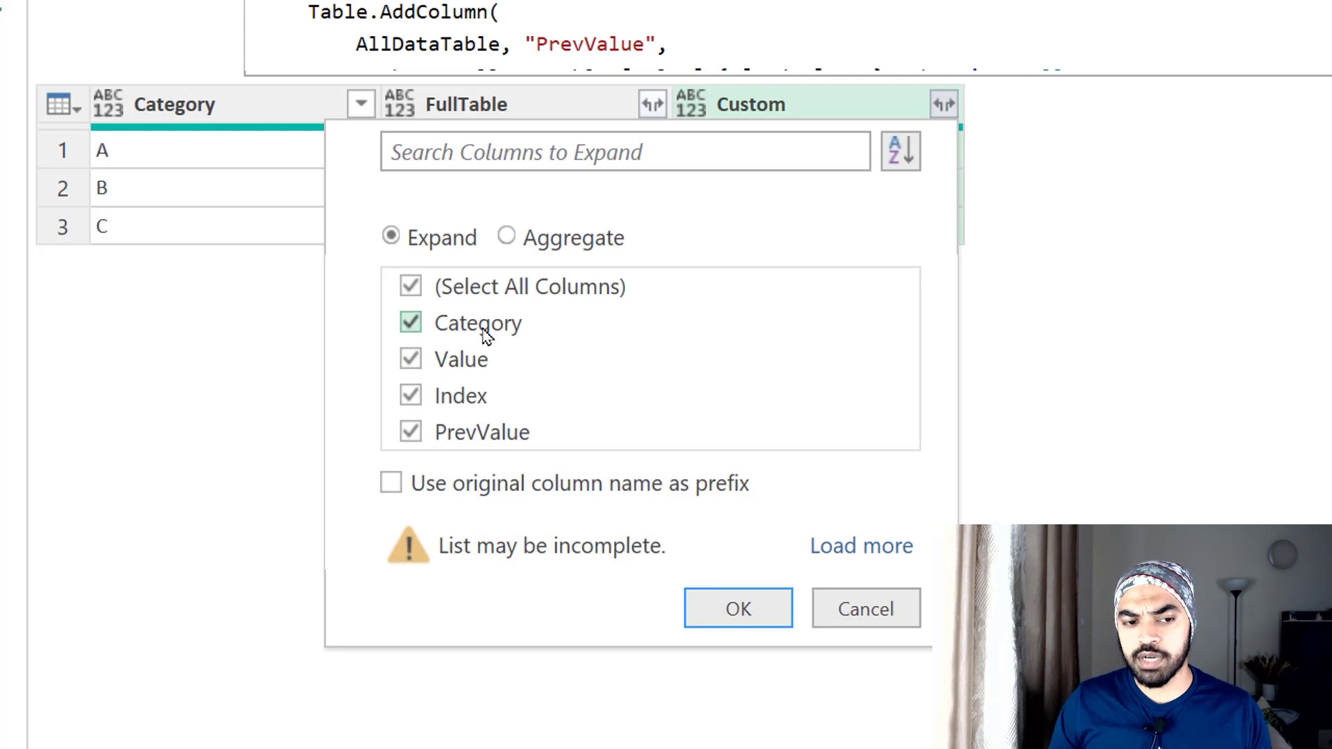
click(882, 611)
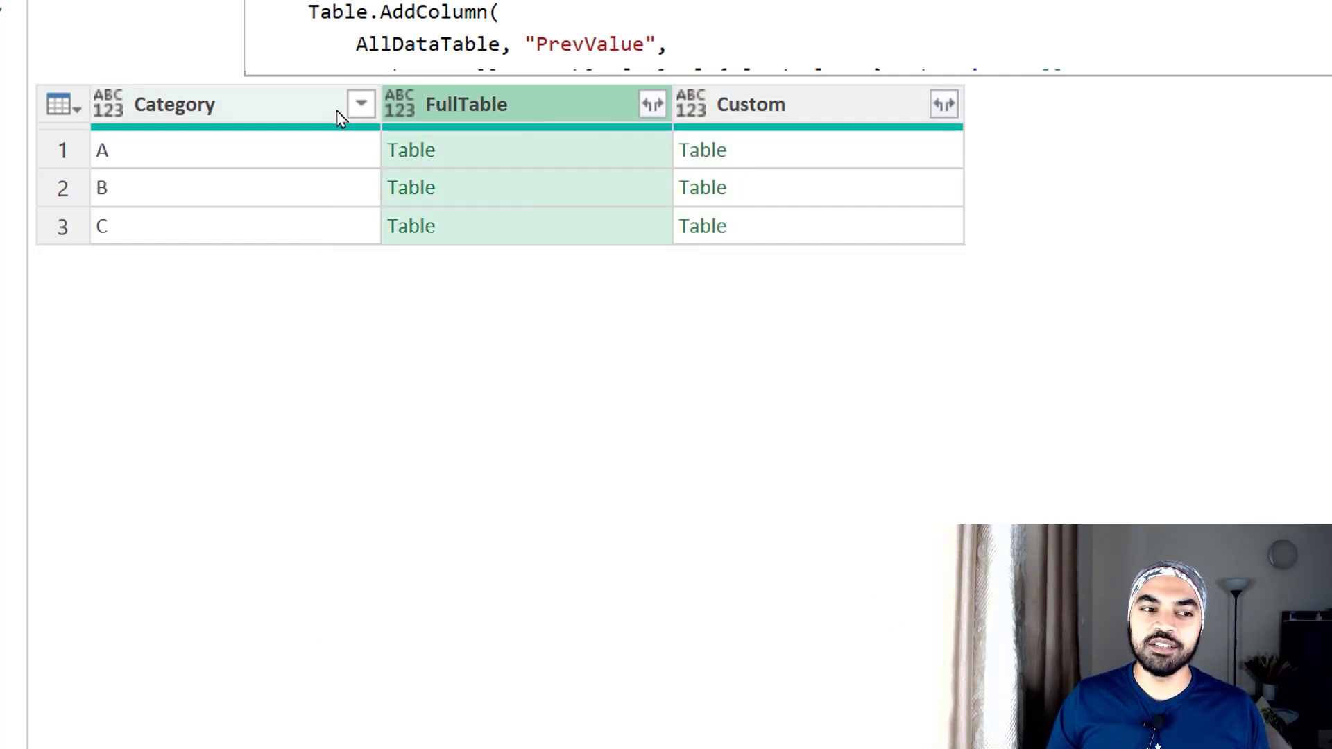
click(325, 113)
click(498, 111)
click(283, 113)
click(509, 118)
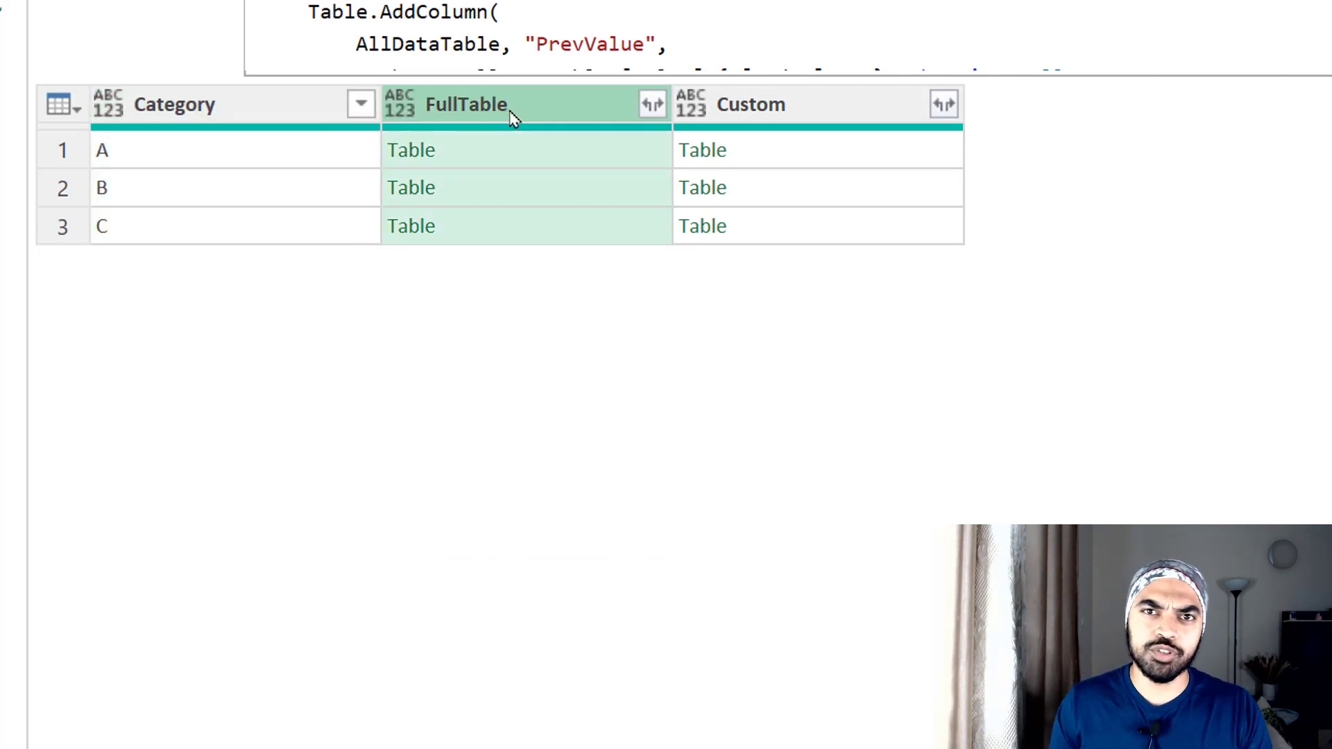
click(198, 100)
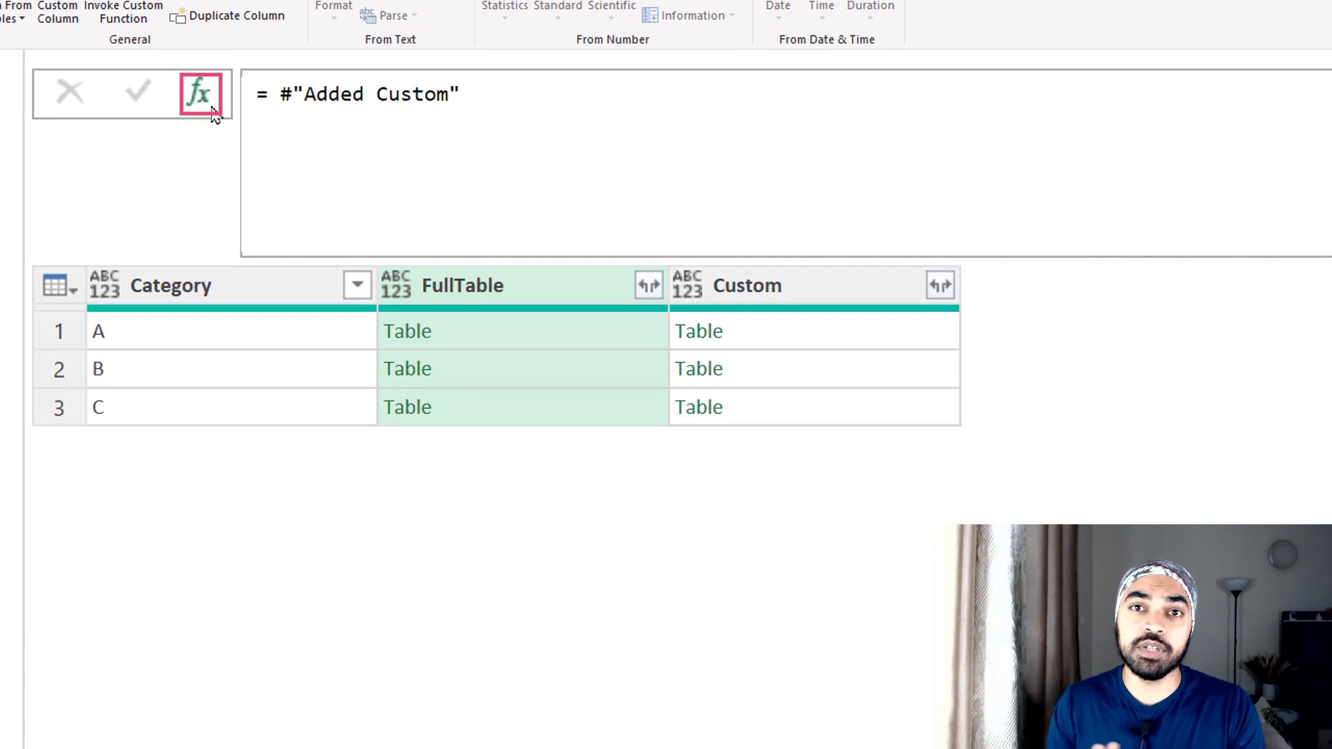
Create a Custom2 step with Table.Combine(#"Added Custom", which errors for a missing parenthesis
click(285, 95)
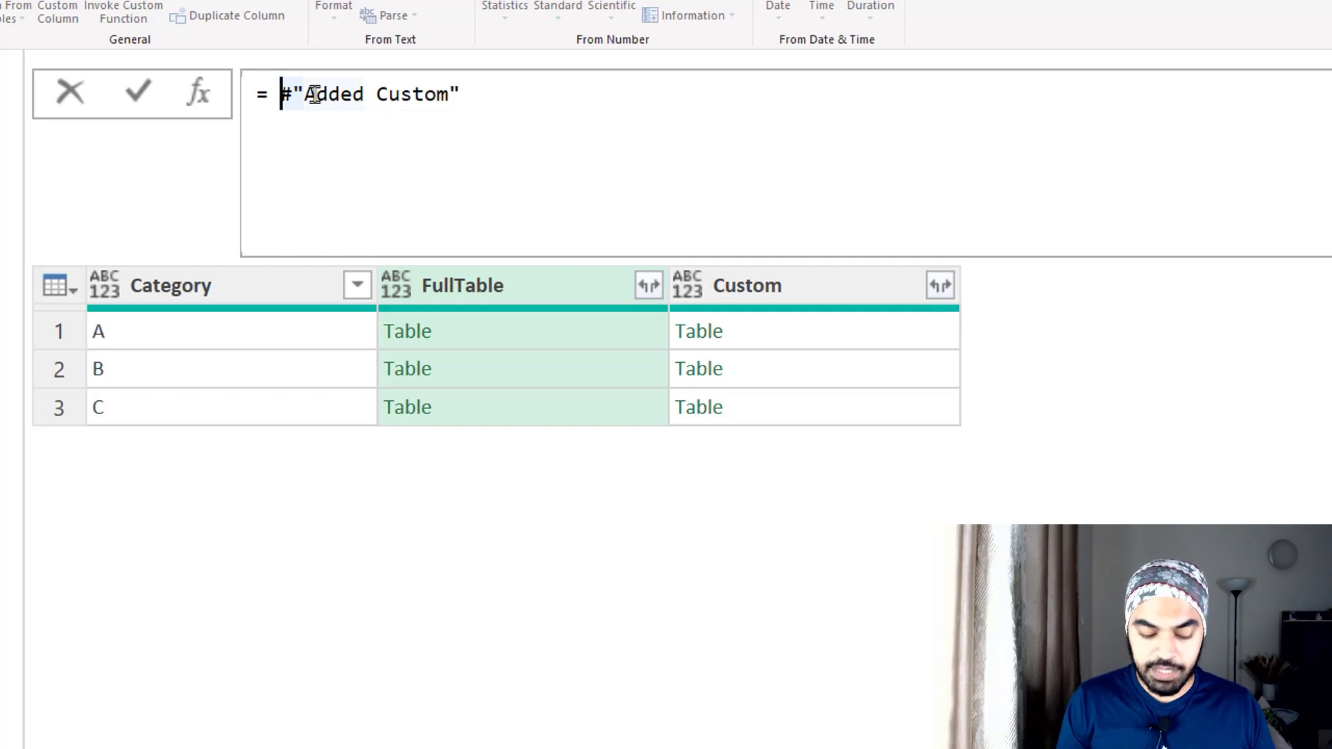
text(Table.Comb)
key(Tab)
text(()
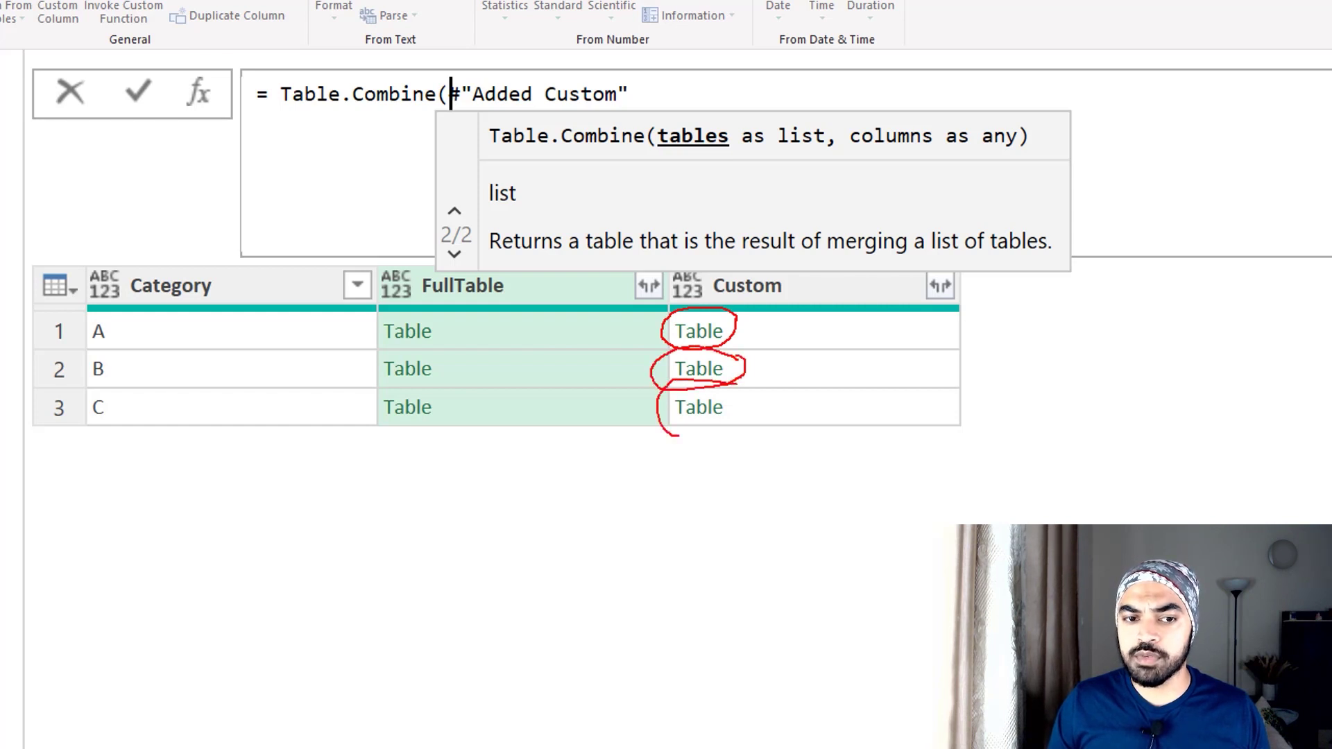
drag(678, 436, 746, 391)
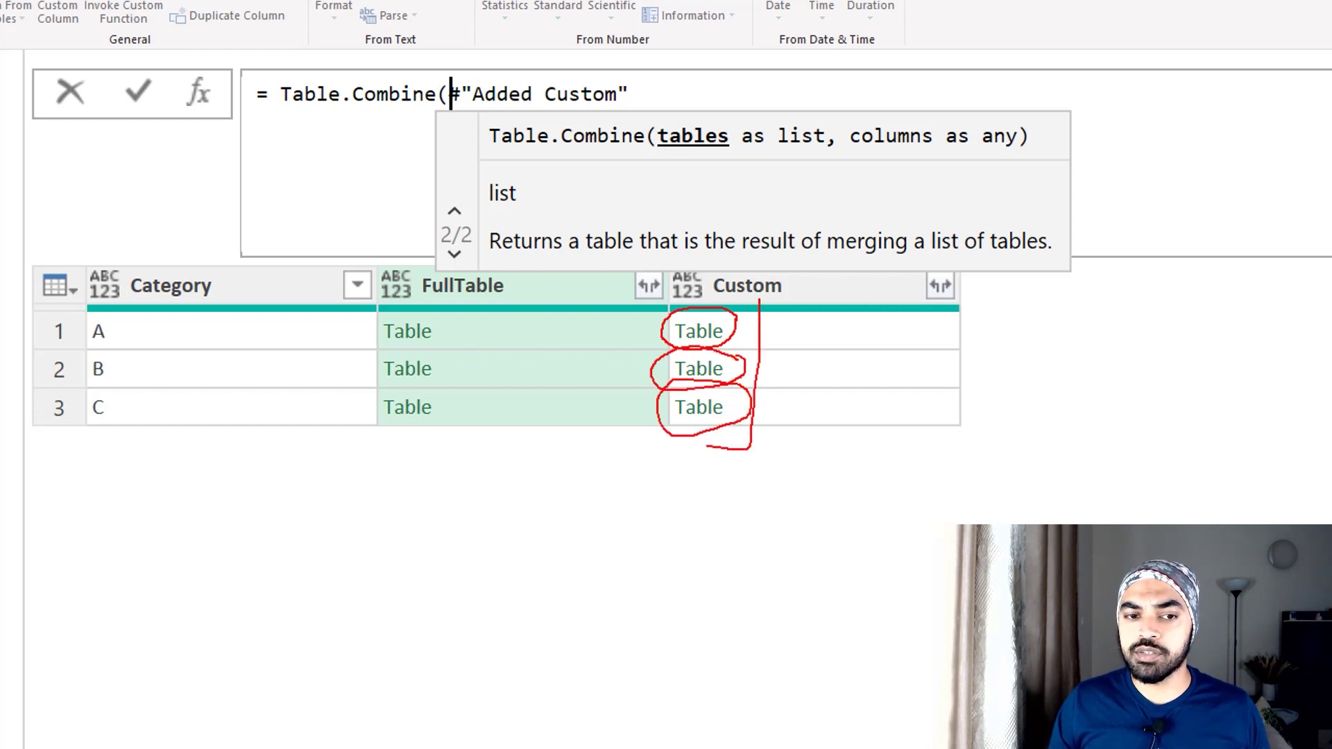
drag(758, 300, 742, 296)
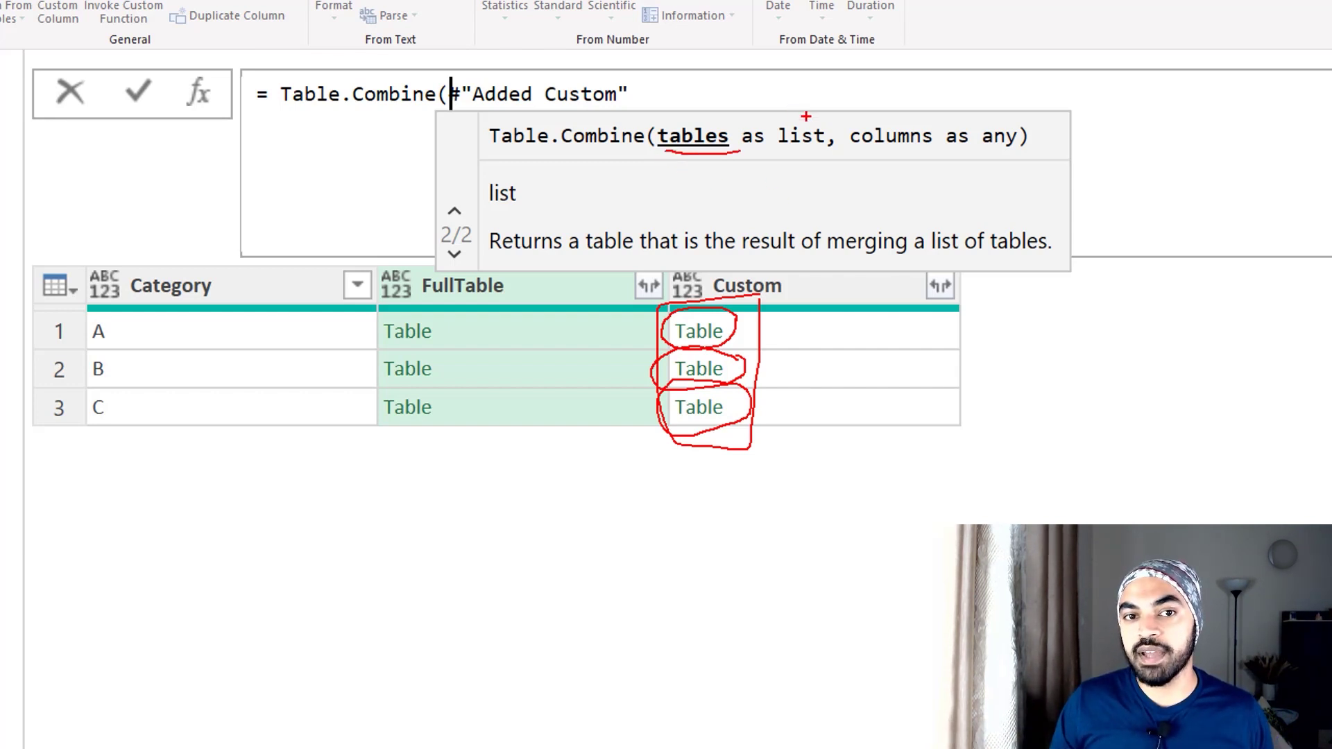
drag(787, 115, 818, 115)
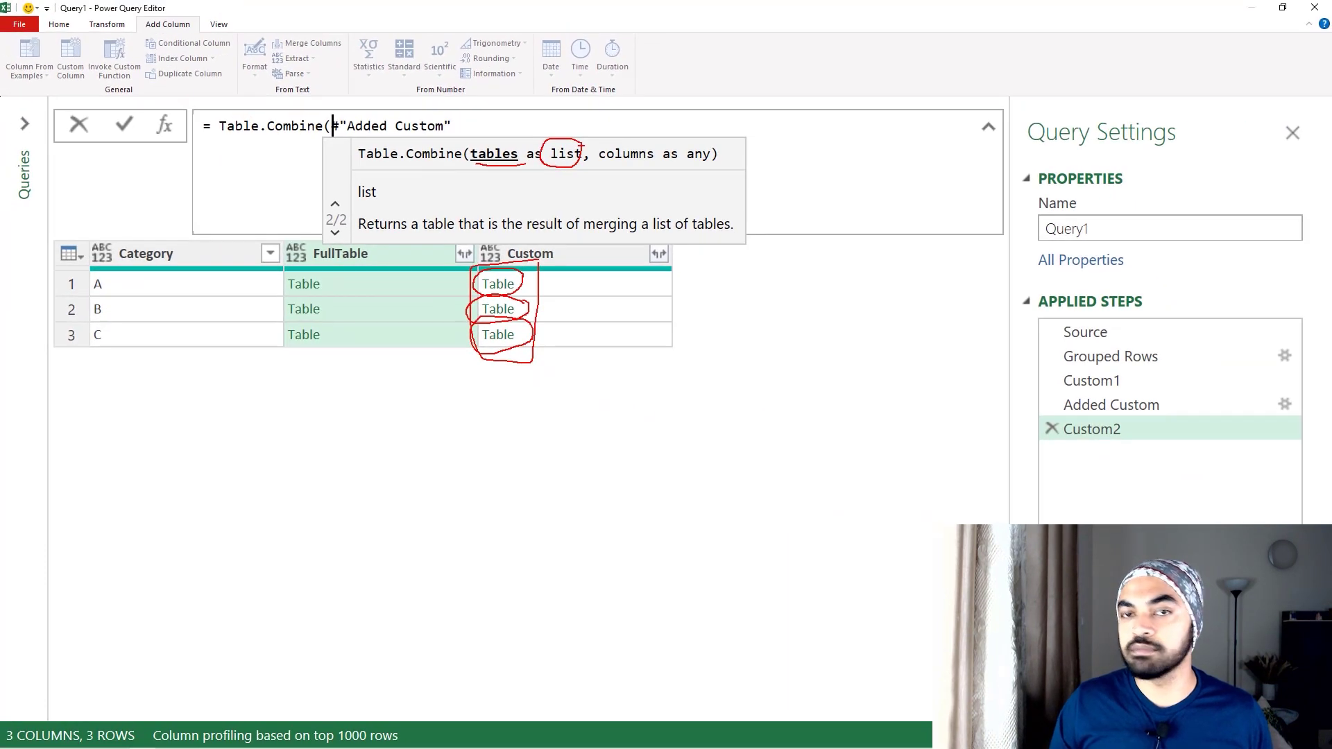
key(Return)
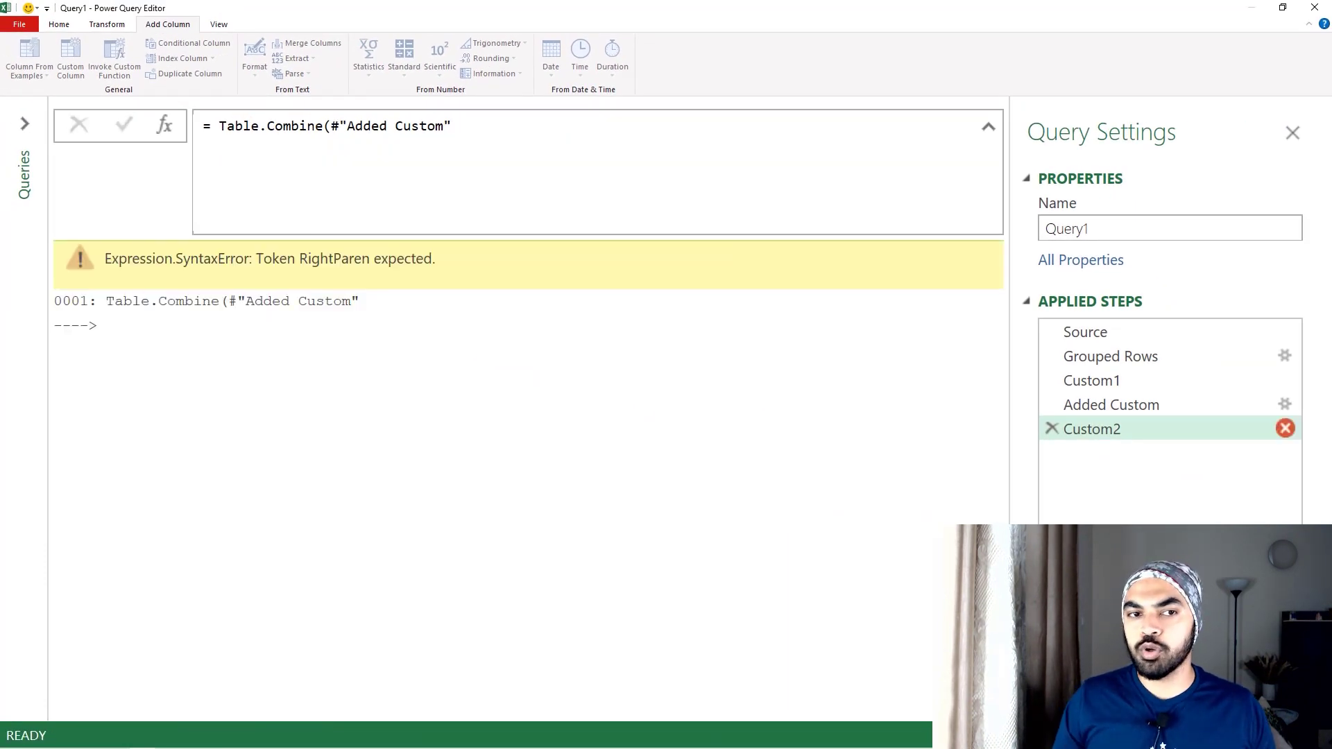
Delete the failing Custom2 step and drill down into the Custom column's tables
click(1051, 429)
click(580, 258)
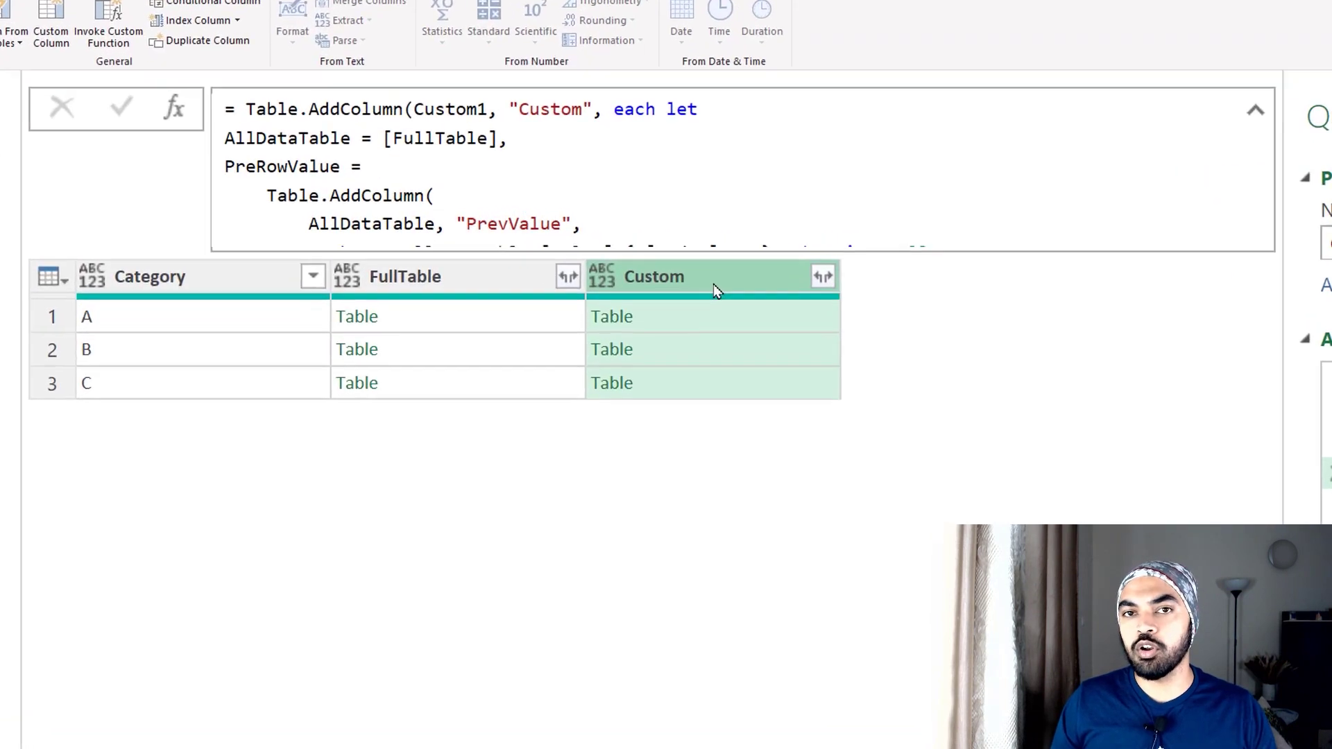
right_click(716, 285)
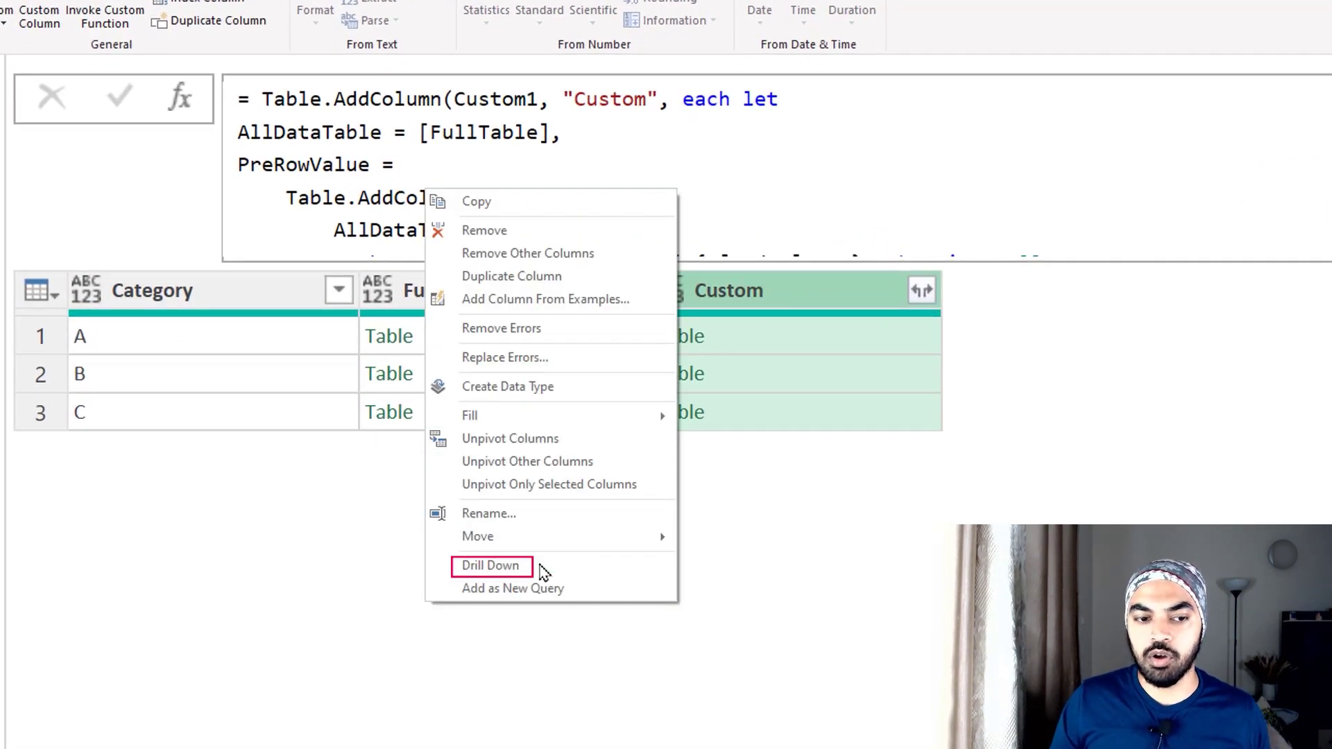
click(541, 567)
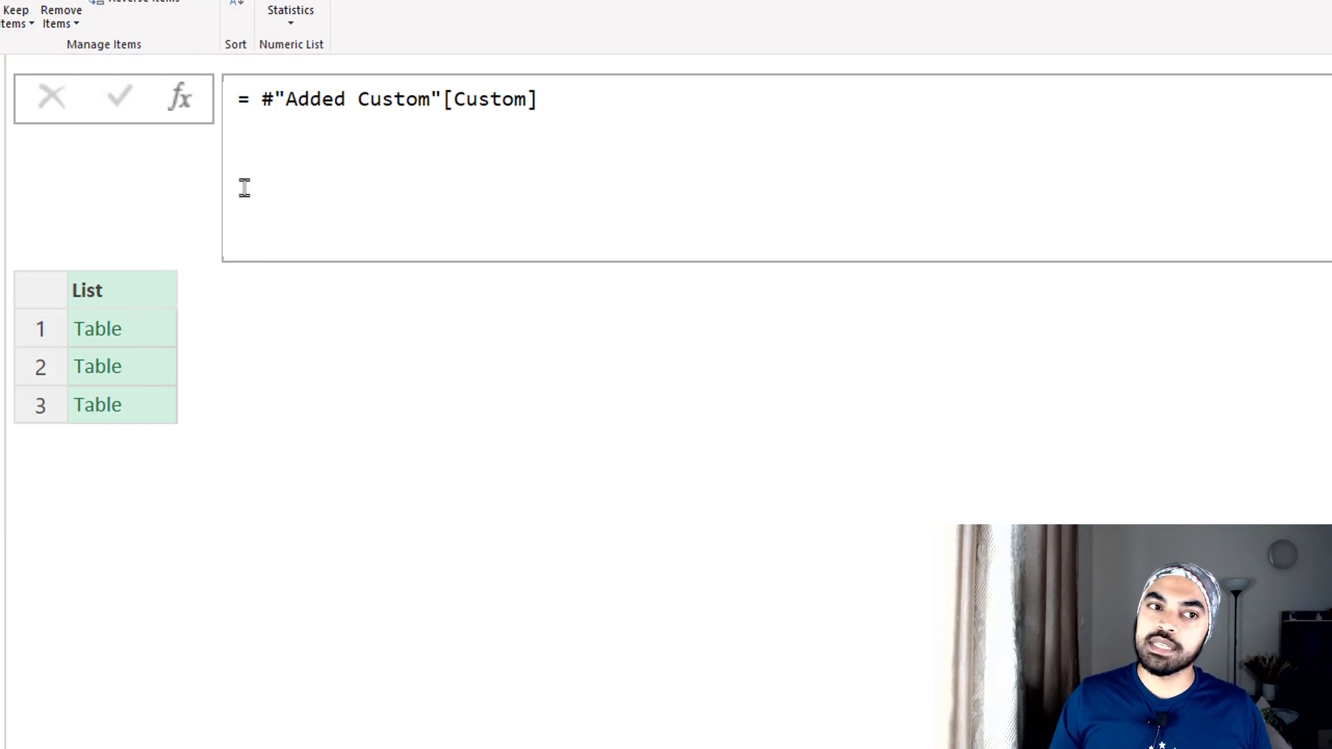
Wrap the formula as Table.Combine(#"Added Custom"[Custom]) to produce one 12-row table
click(258, 104)
text(Table.C)
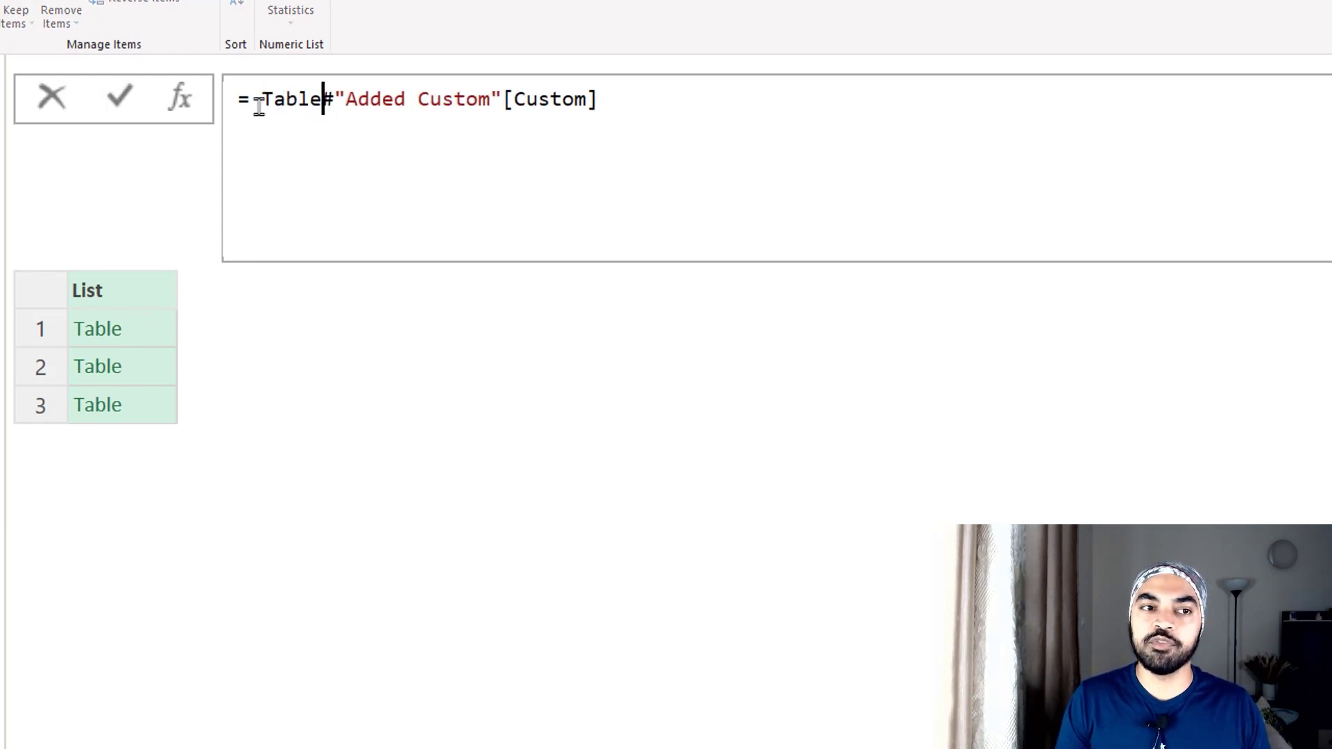
text(ombine()
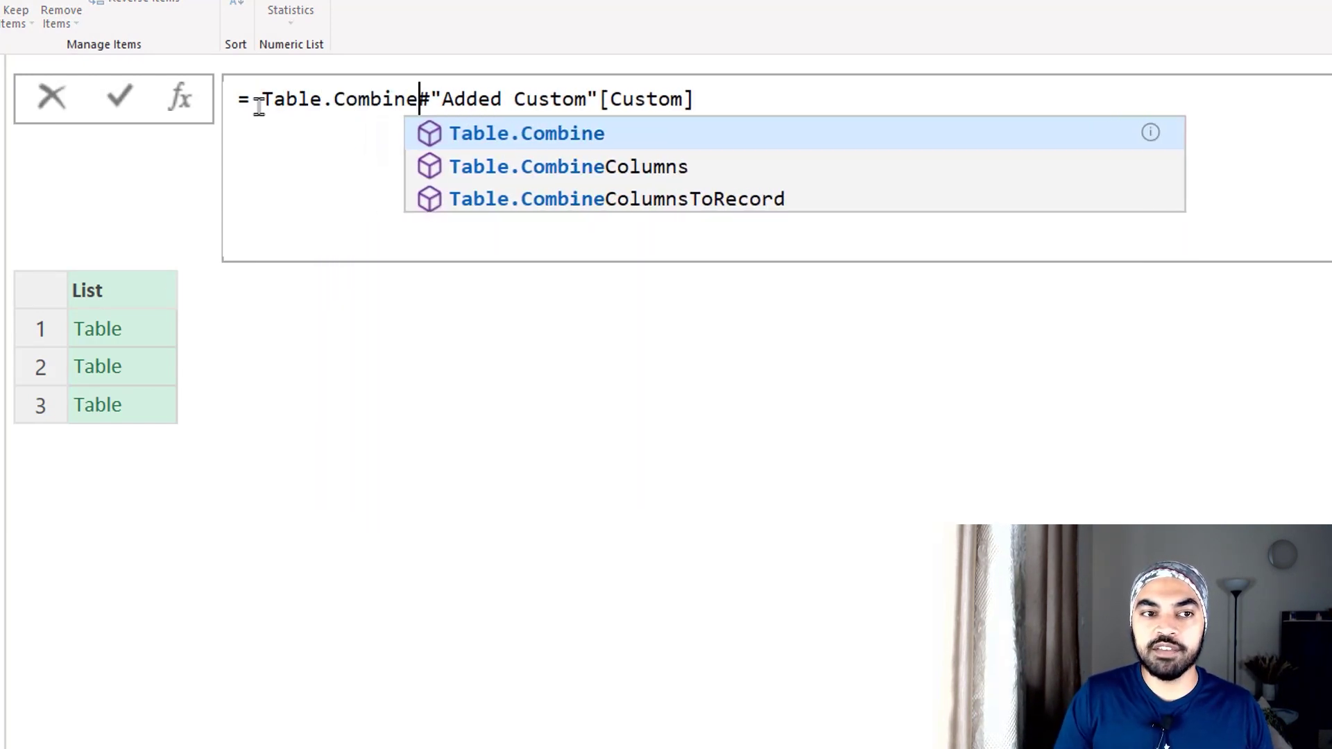
key(End)
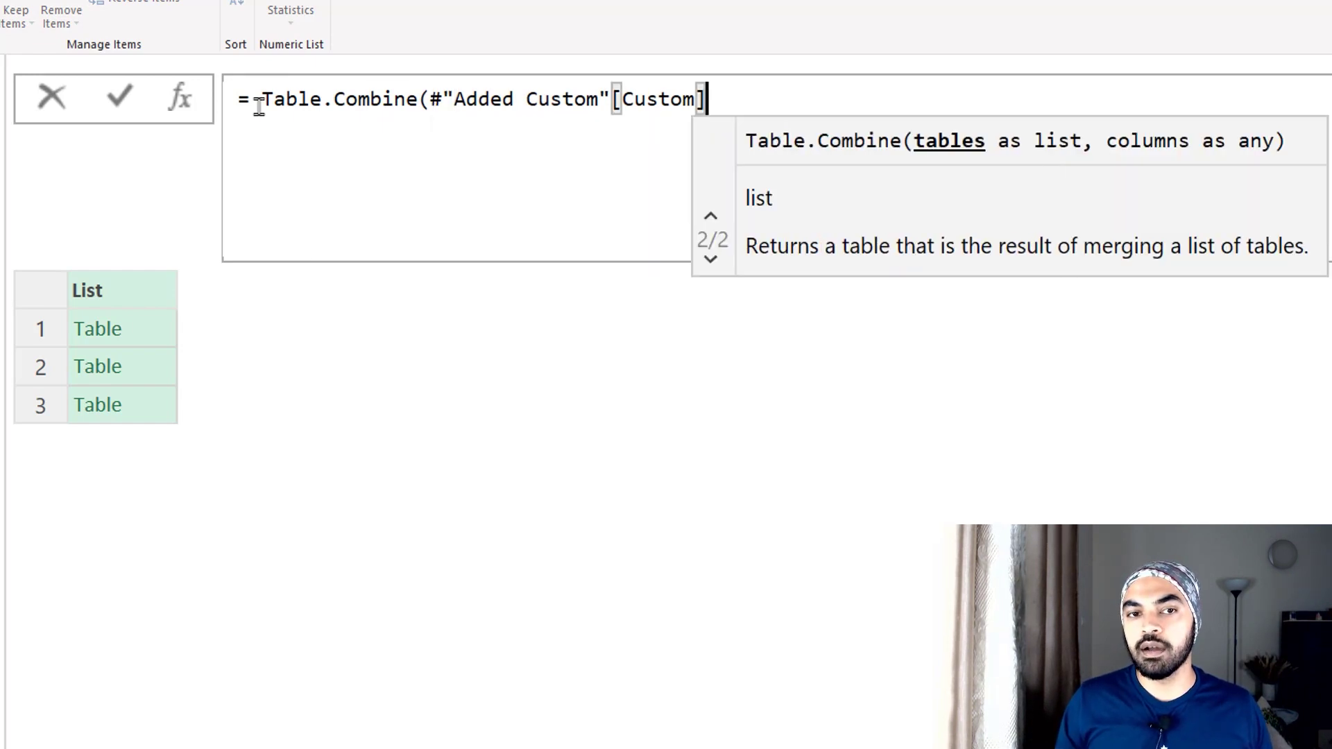
text())
key(Return)
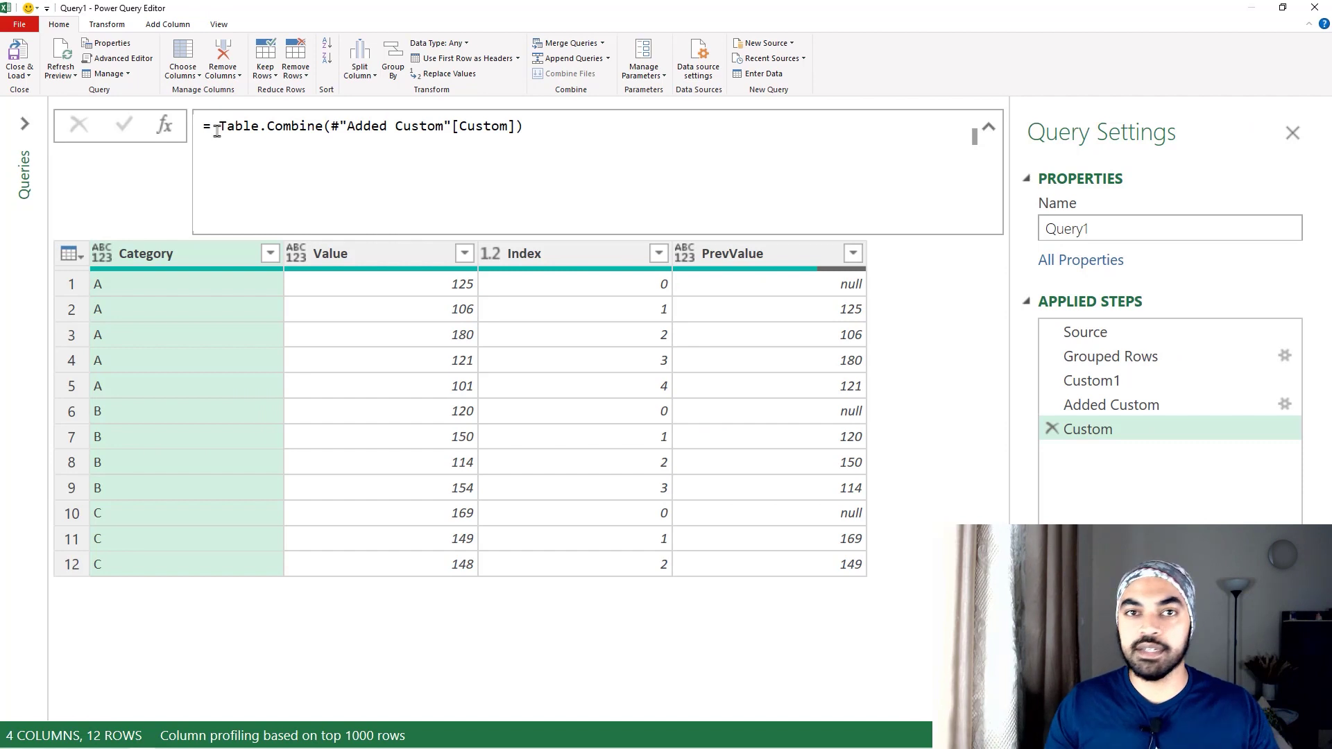
click(811, 310)
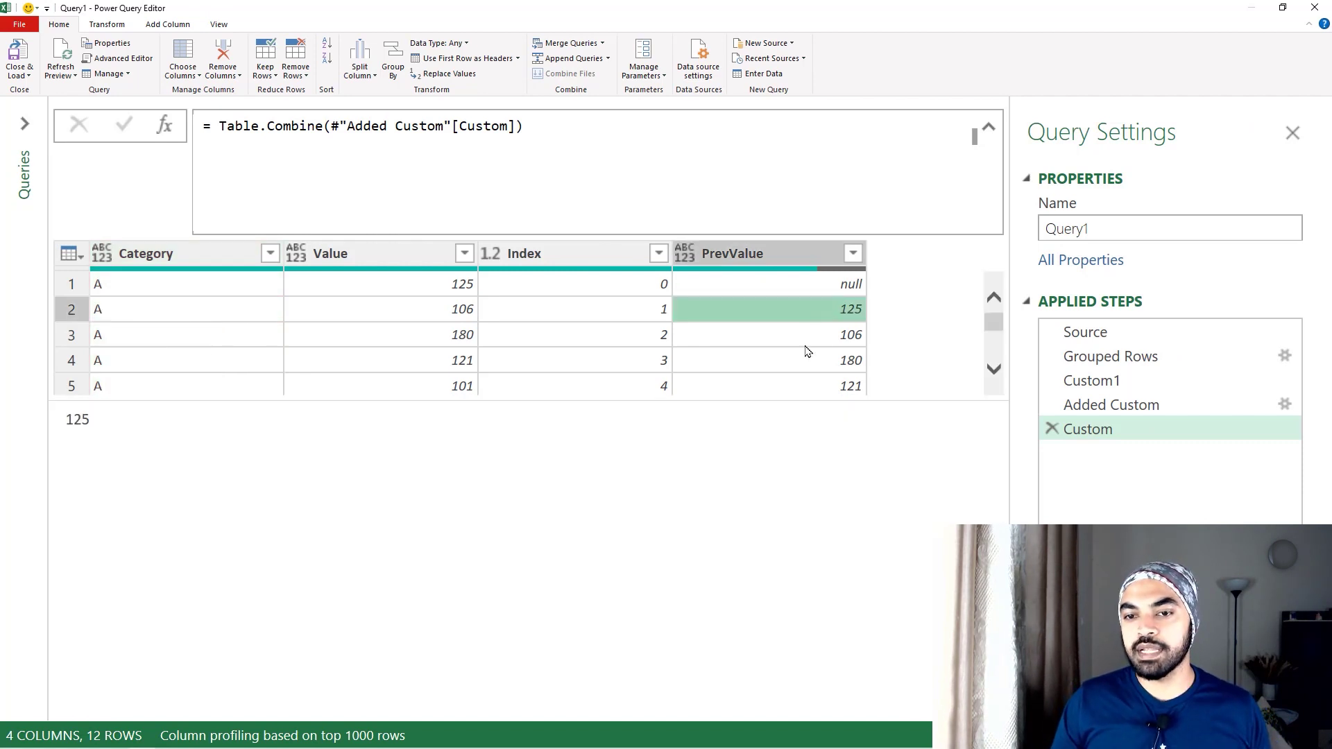
click(808, 336)
click(854, 361)
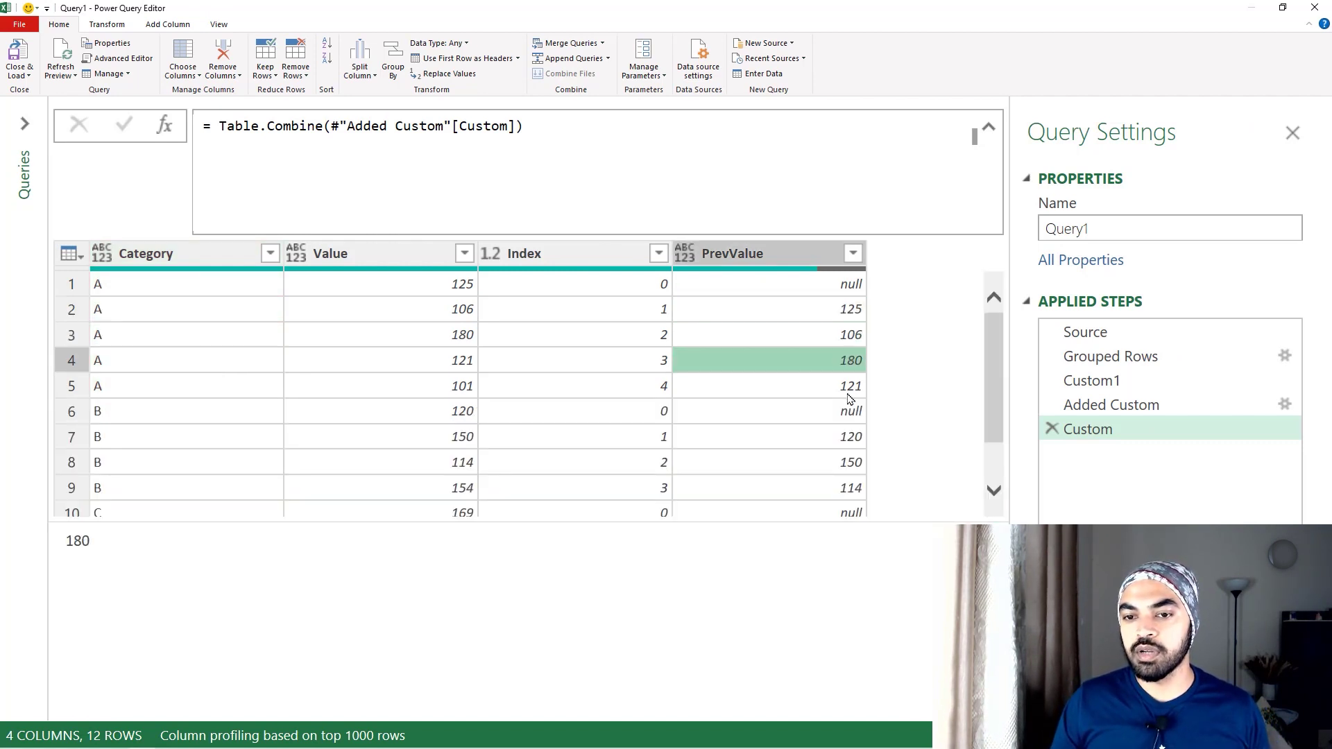
click(852, 385)
click(849, 437)
click(848, 411)
click(845, 437)
click(843, 466)
click(843, 488)
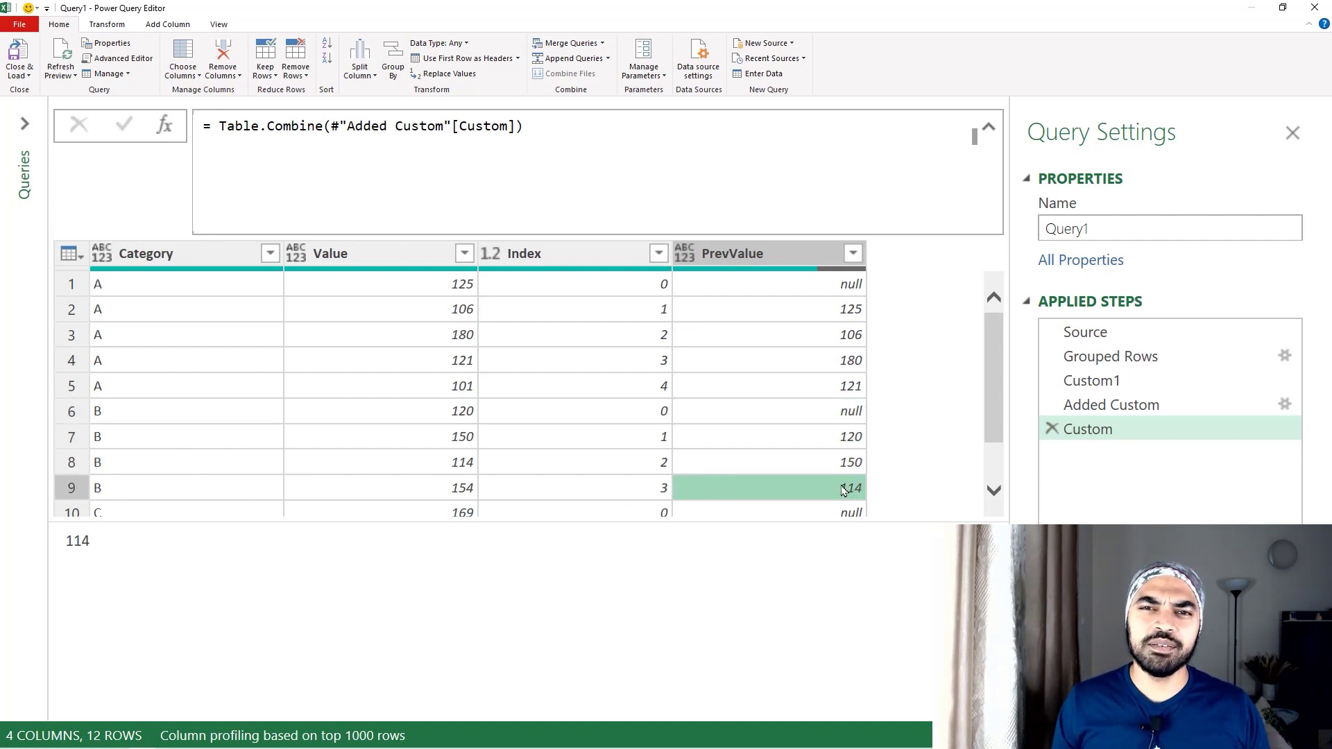
click(525, 254)
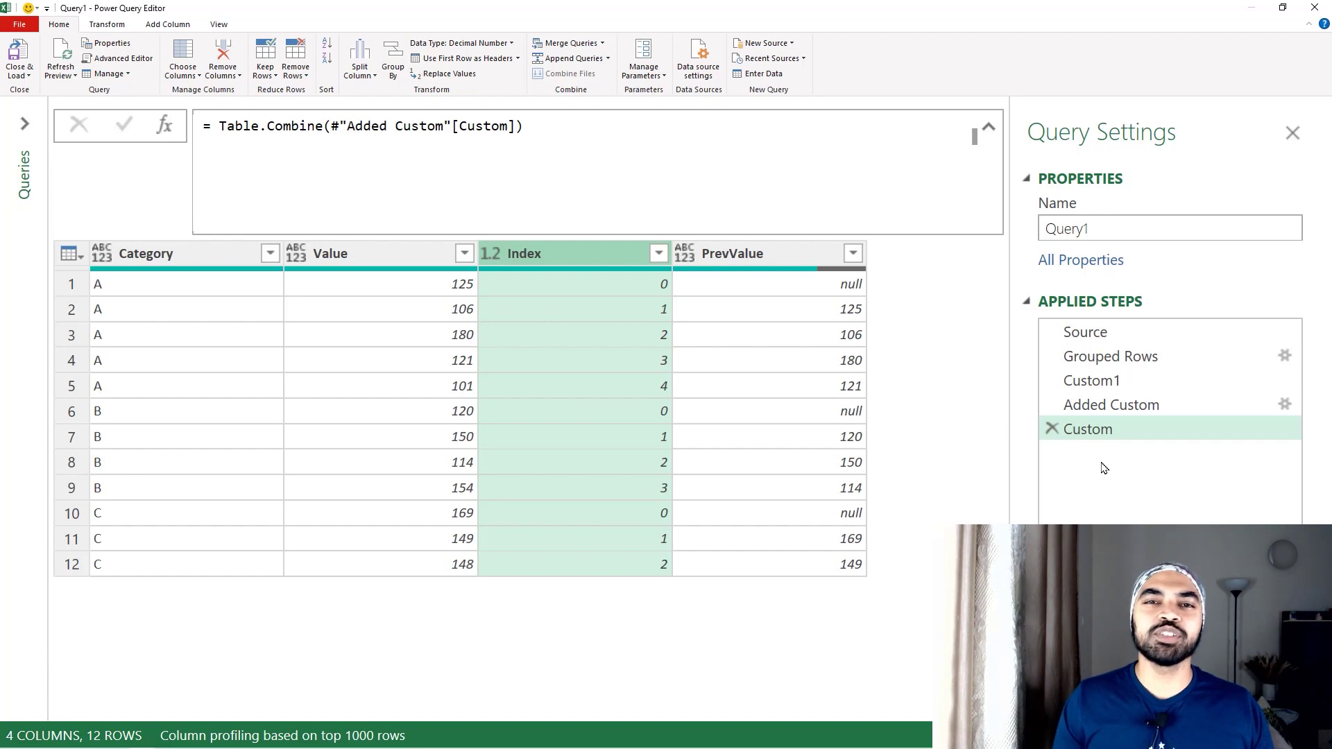
click(516, 127)
key(Left)
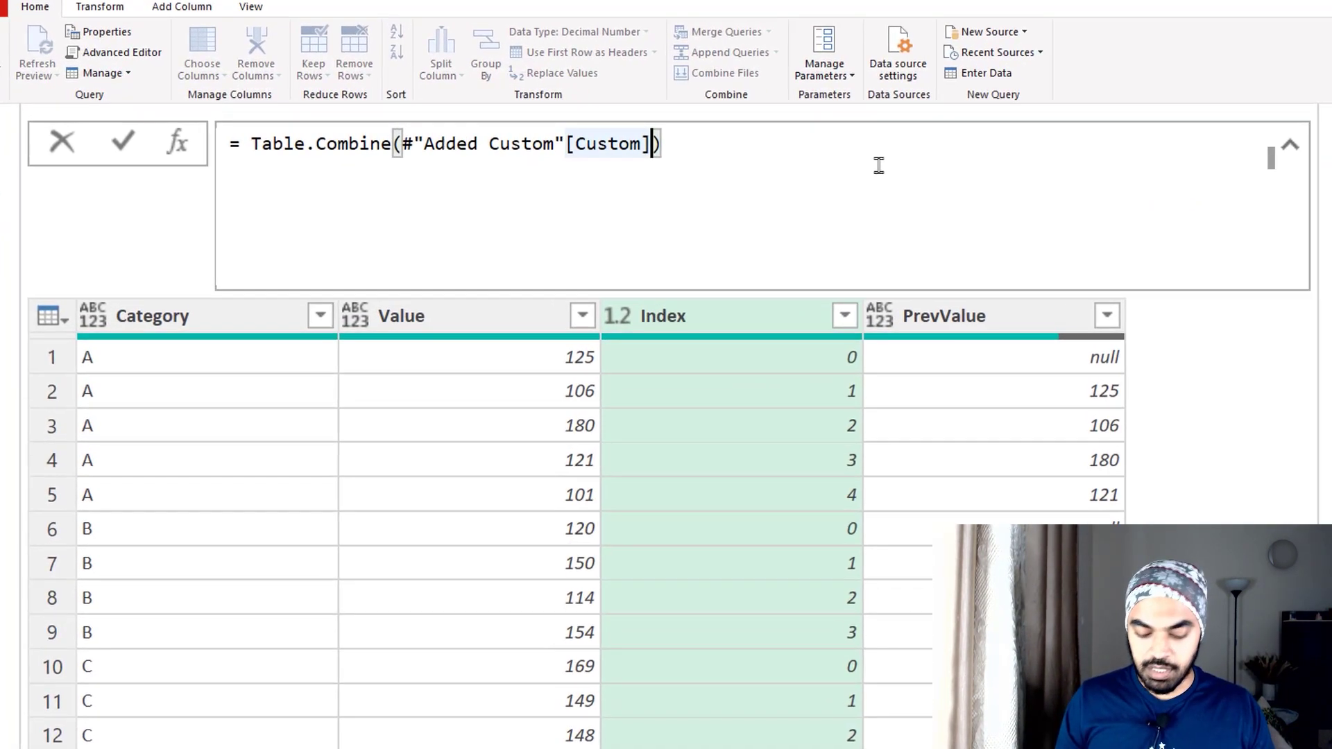
Add {"Category","Value","PrevValue"} to Table.Combine so only those three columns remain
text(,)
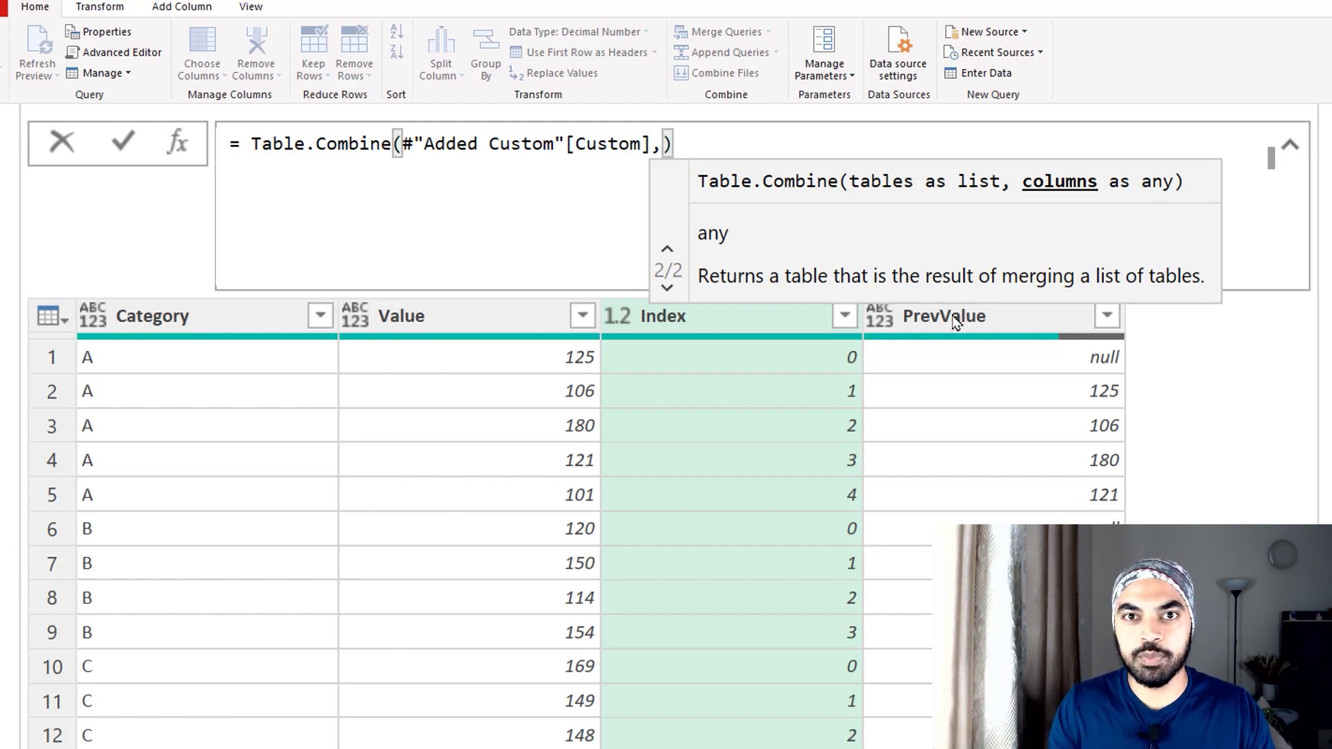
text({)
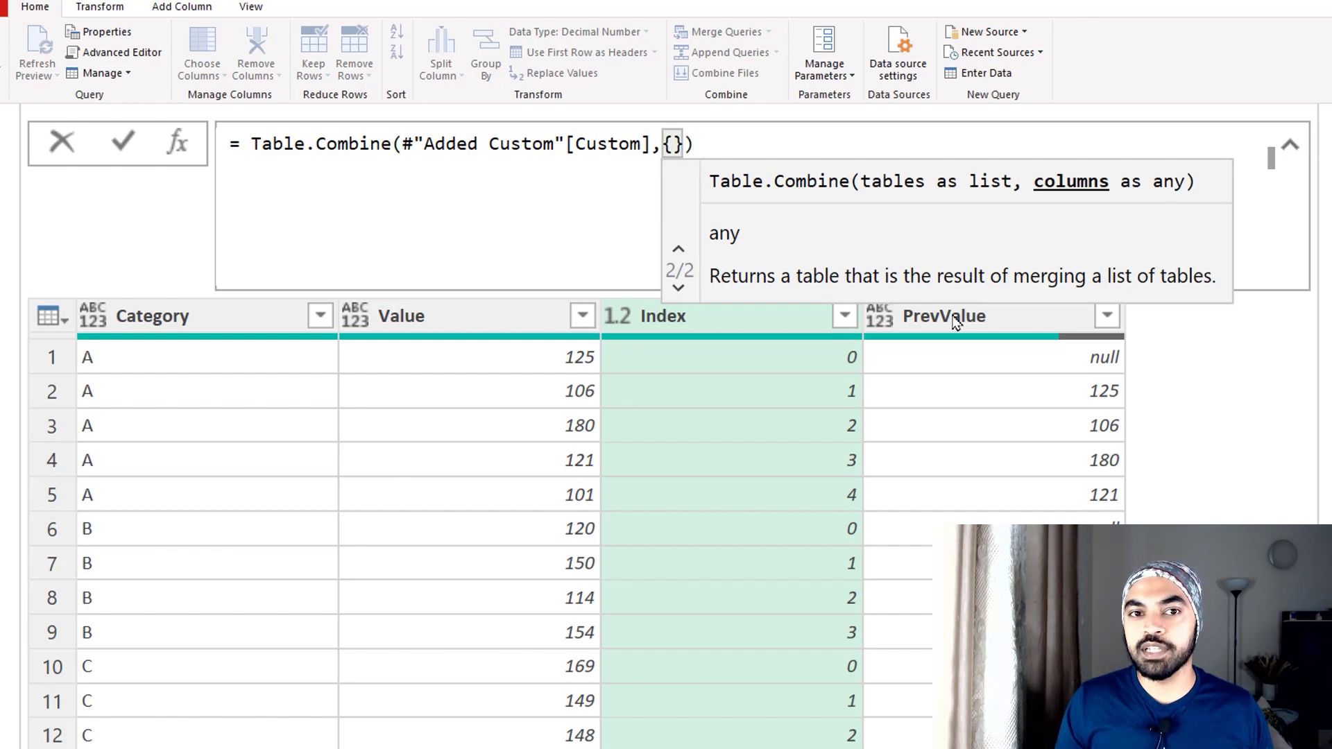
text("Ca)
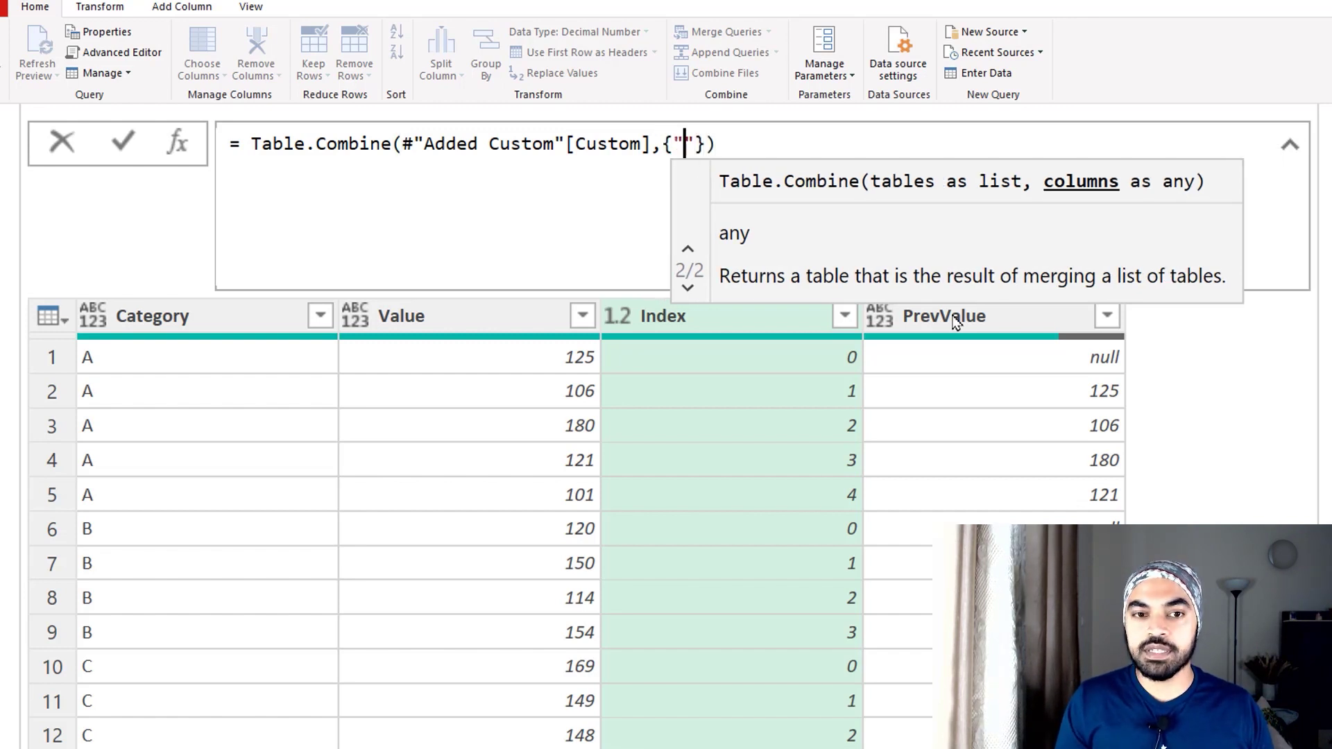
text(tegory",)
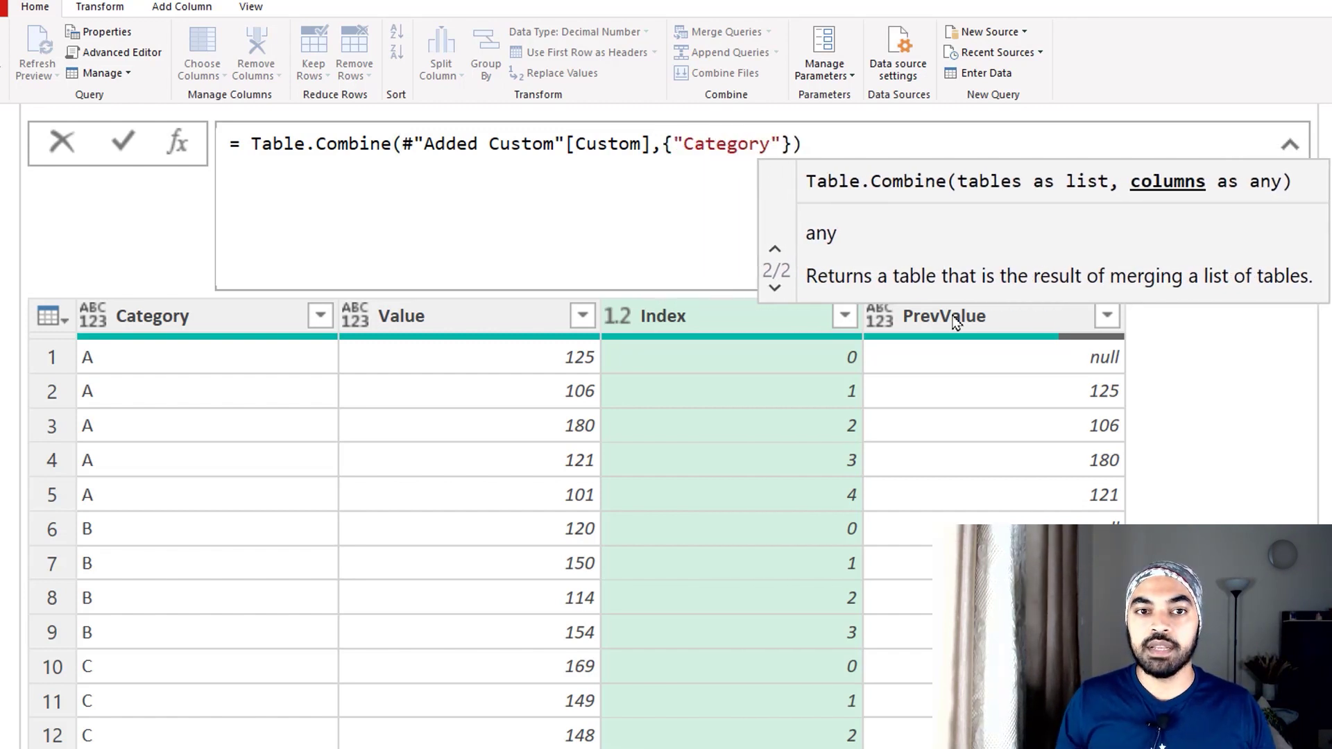
text("Value",)
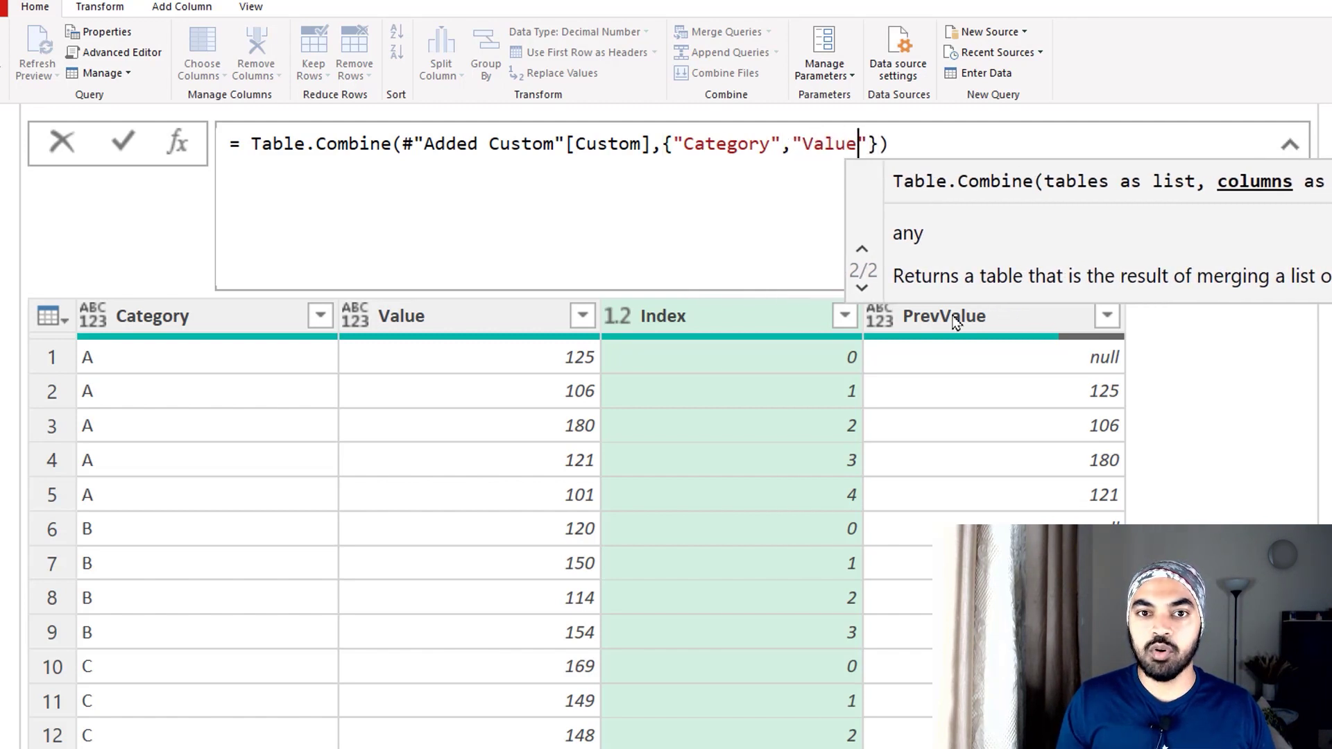
text("Pre)
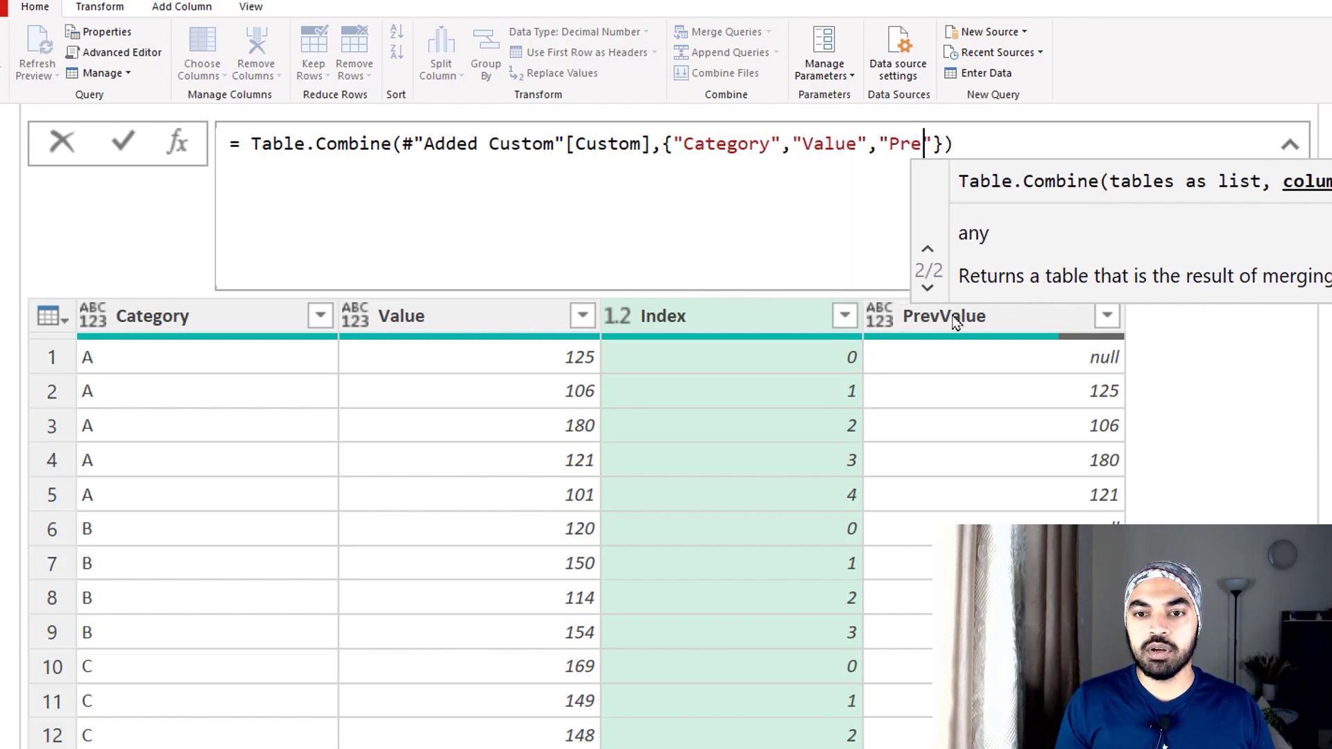
text(vValue)
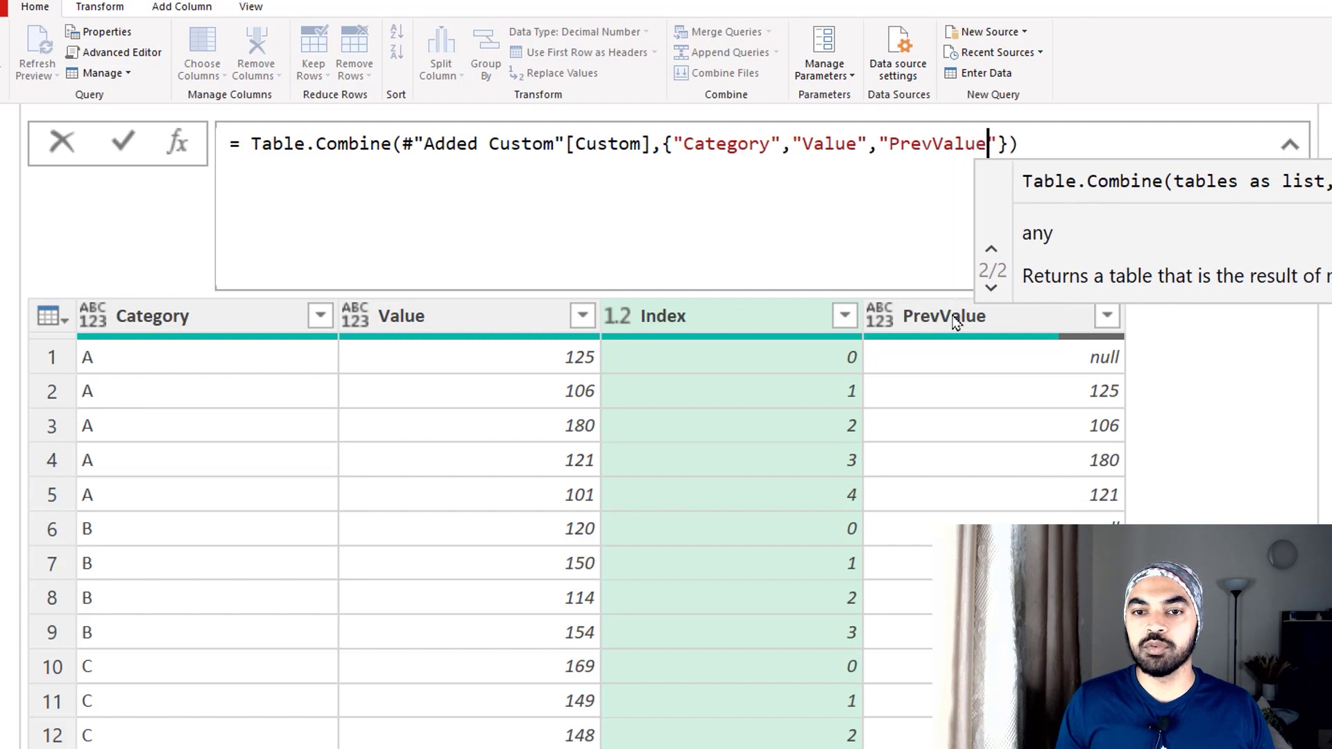
key(Return)
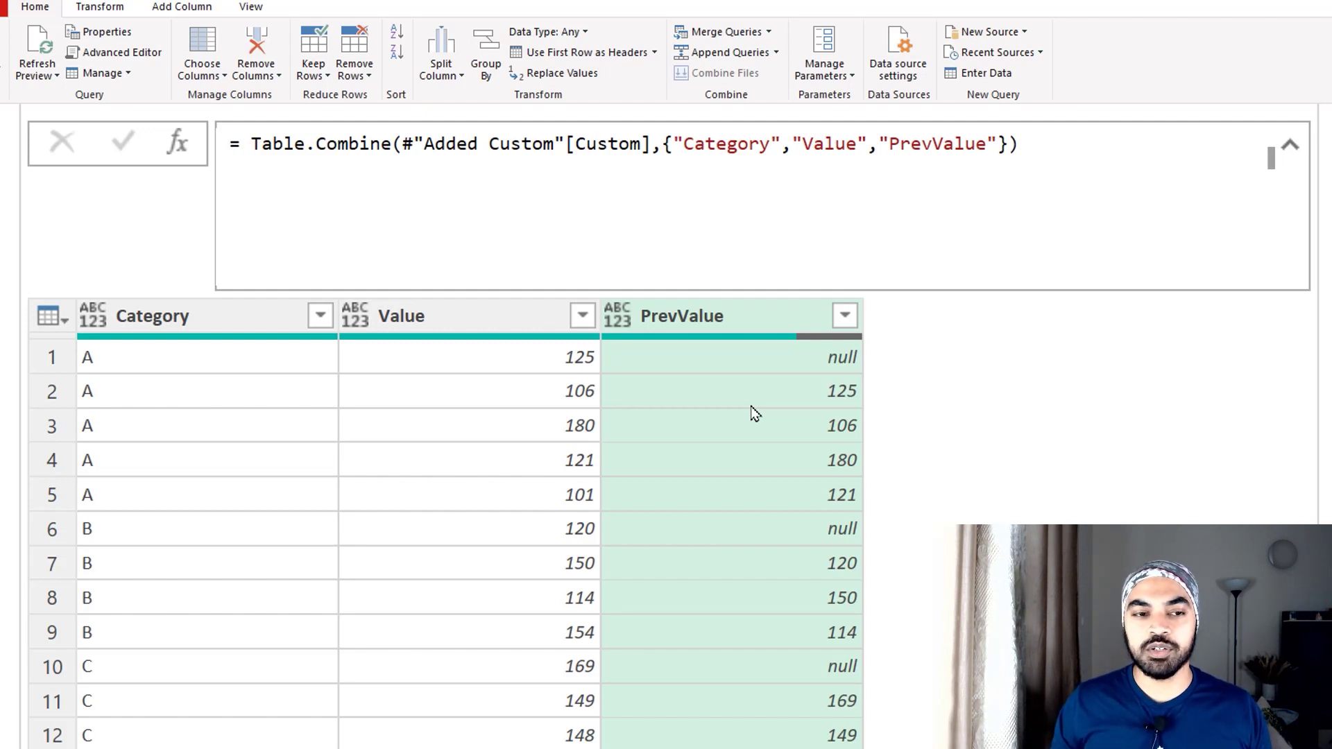
Check the Category, Value and PrevValue columns, confirming row 6's PrevValue is null
click(213, 319)
click(432, 323)
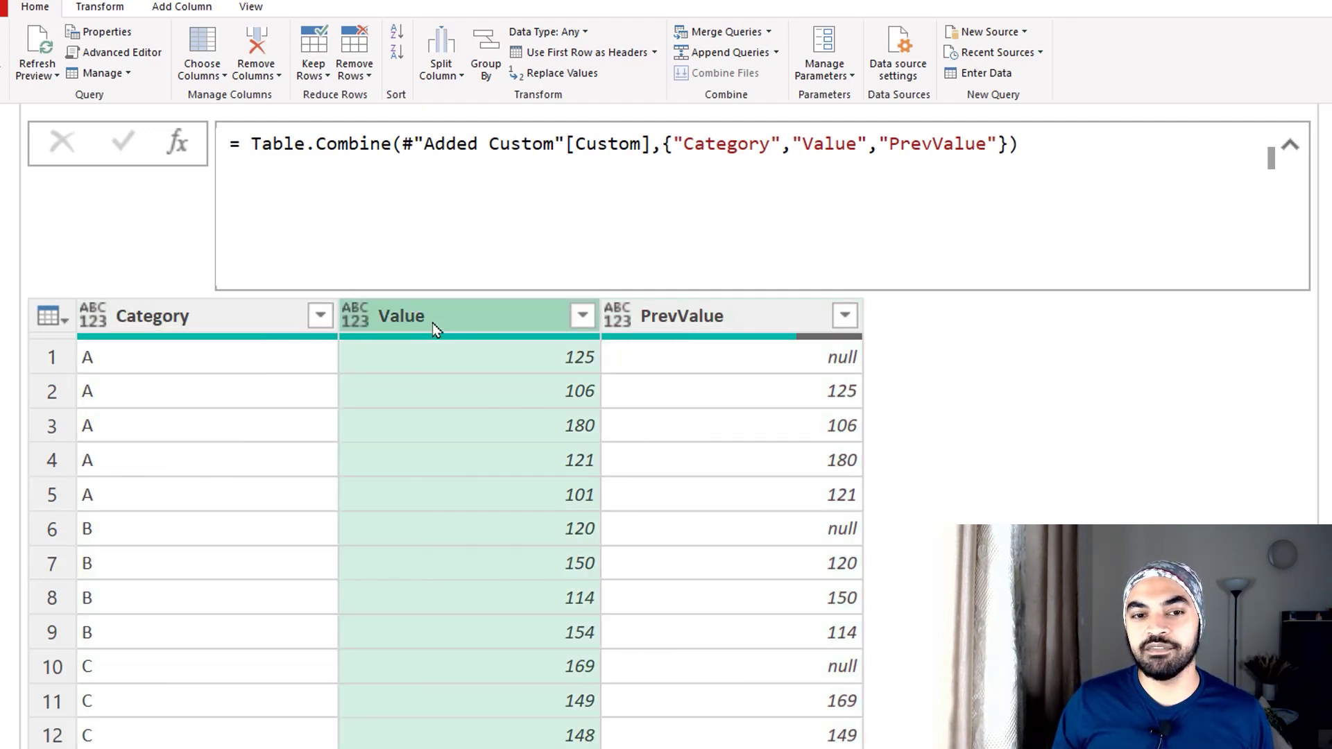
click(691, 320)
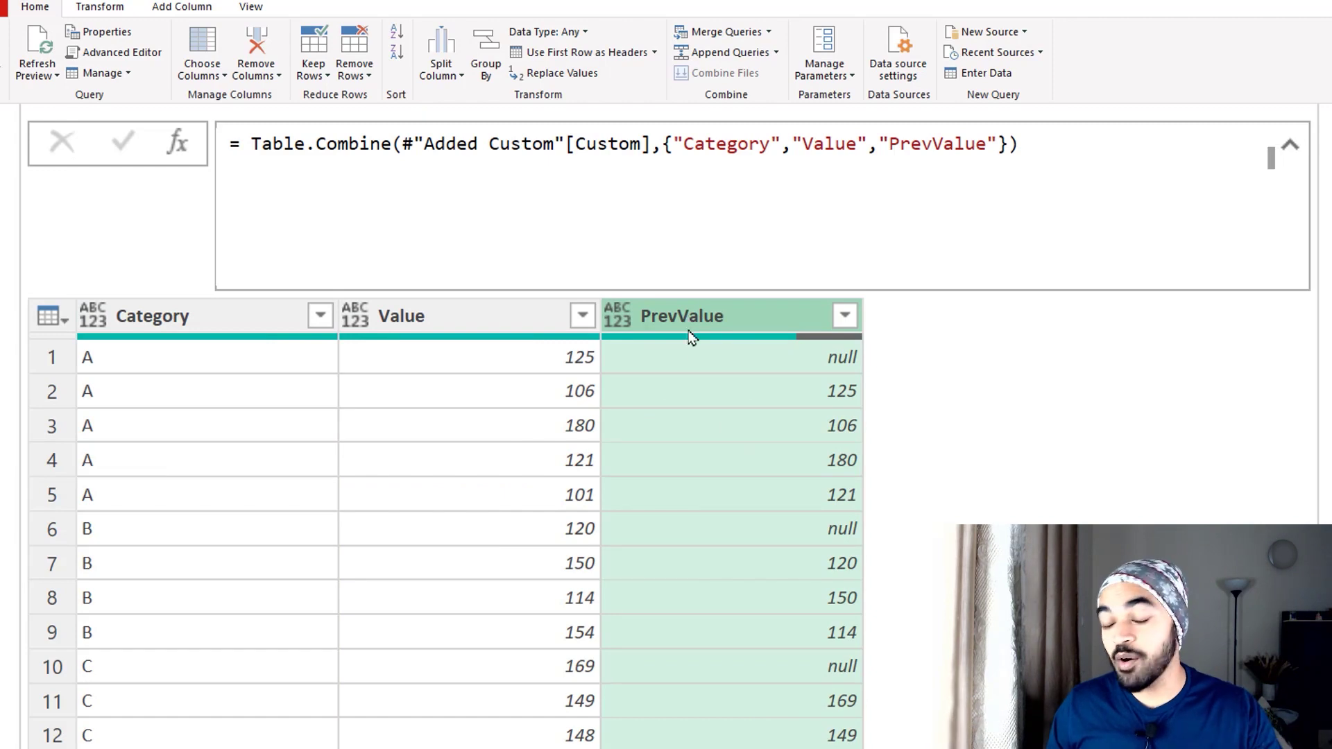
click(721, 536)
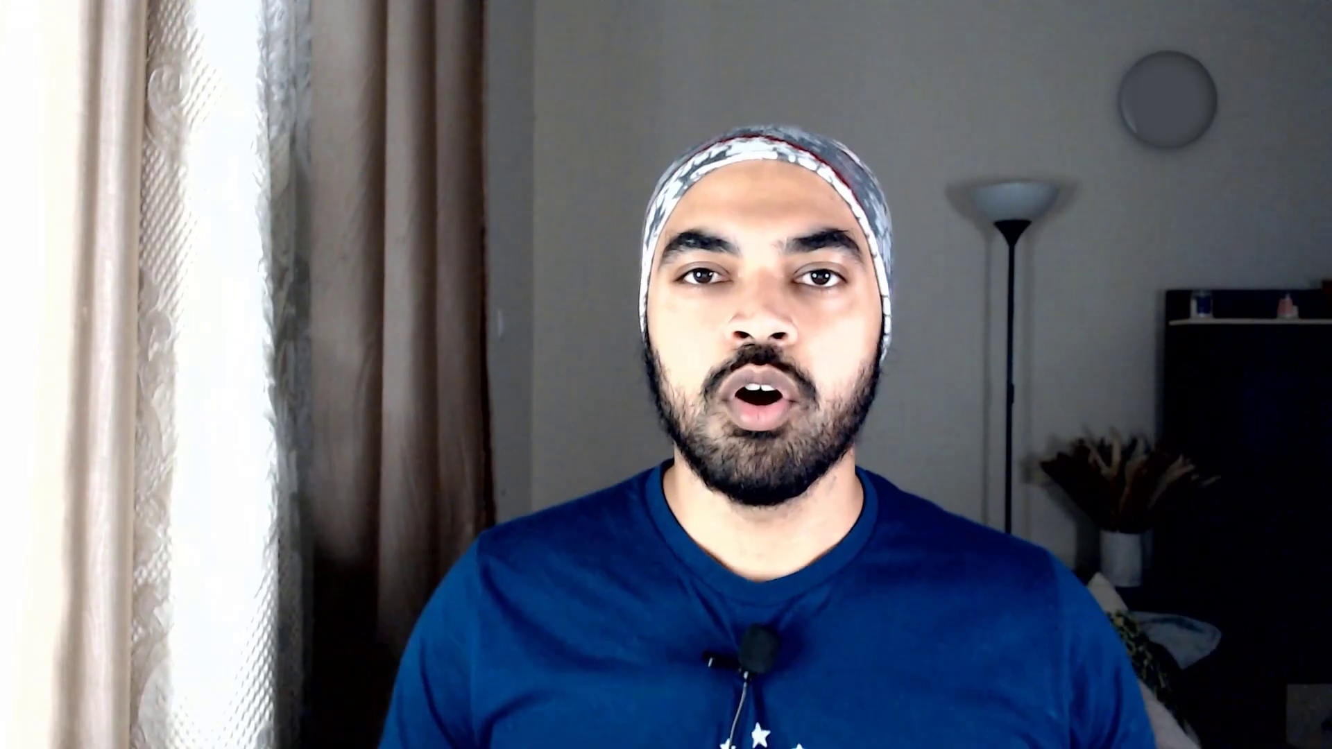